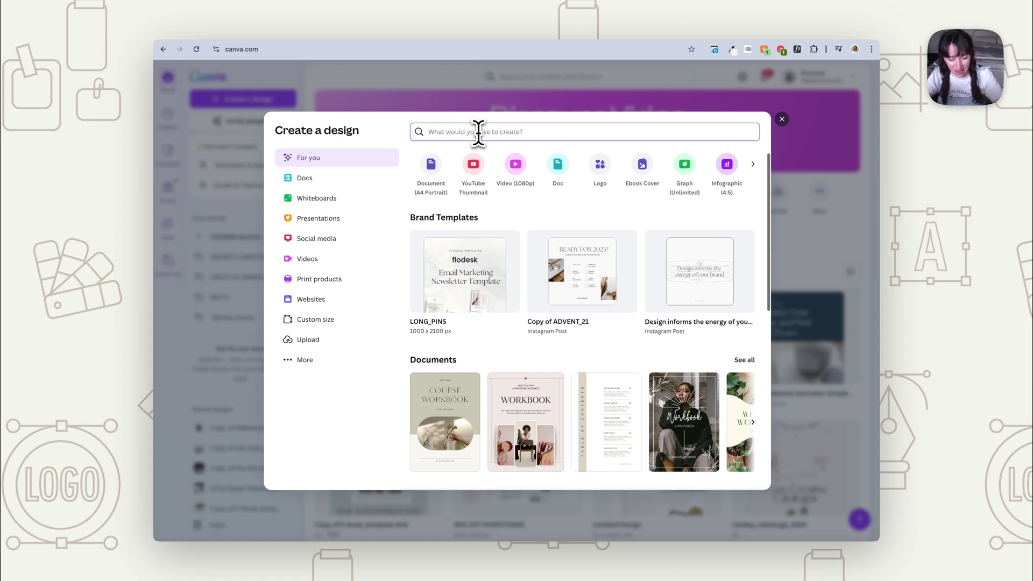
Search 'instagram' and start a blank 1080 × 1350 Instagram Post (4:5) design.
type("instagram")
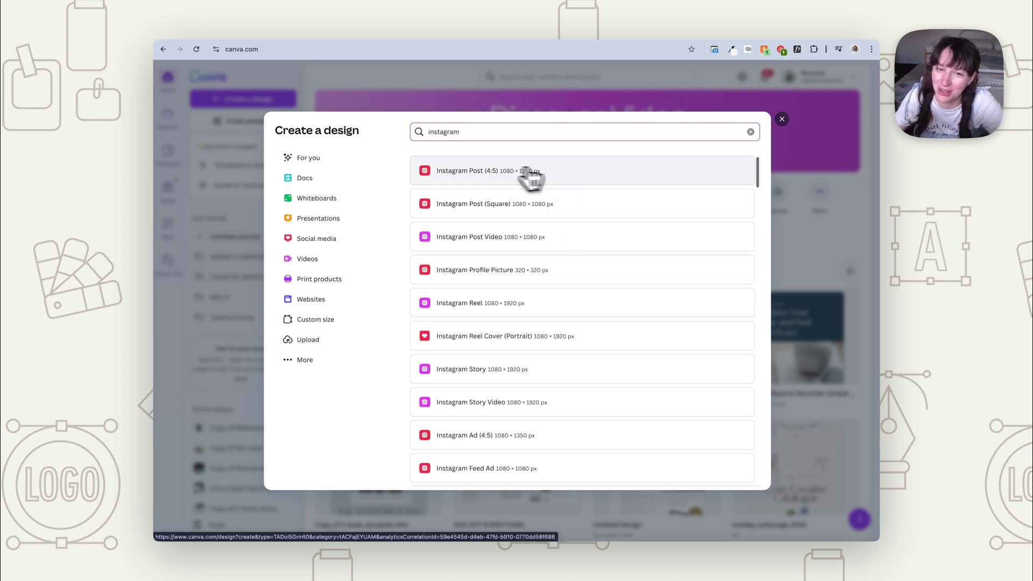
left_click(487, 176)
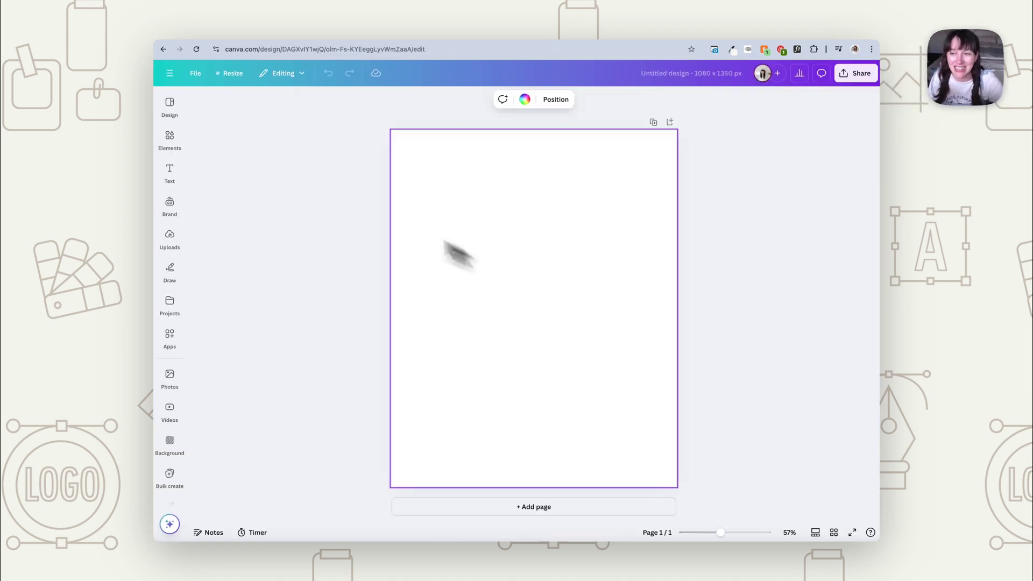
left_click(172, 145)
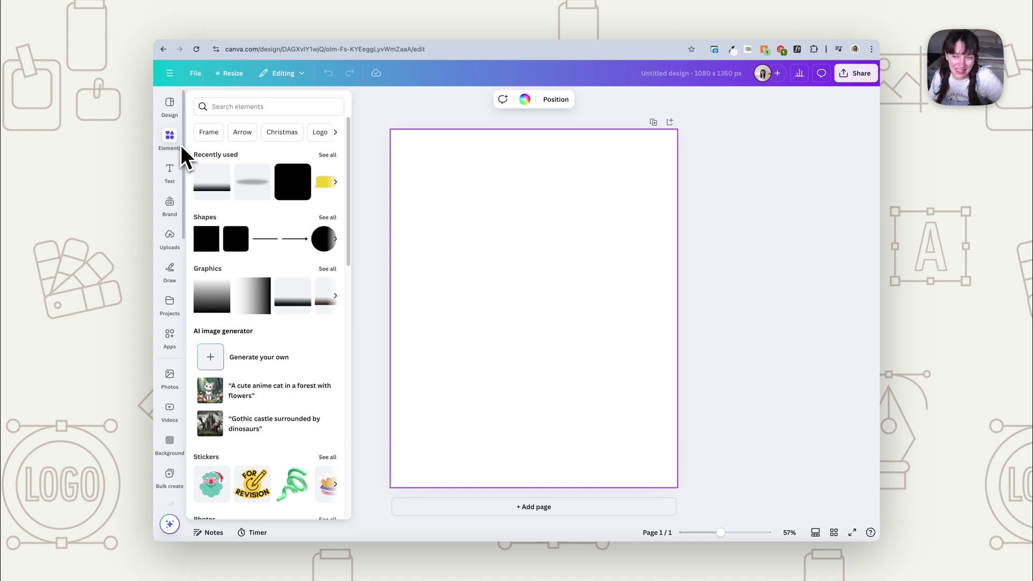
Search Elements for 'paper' and stretch a white paper photo to cover the whole page.
left_click(252, 106)
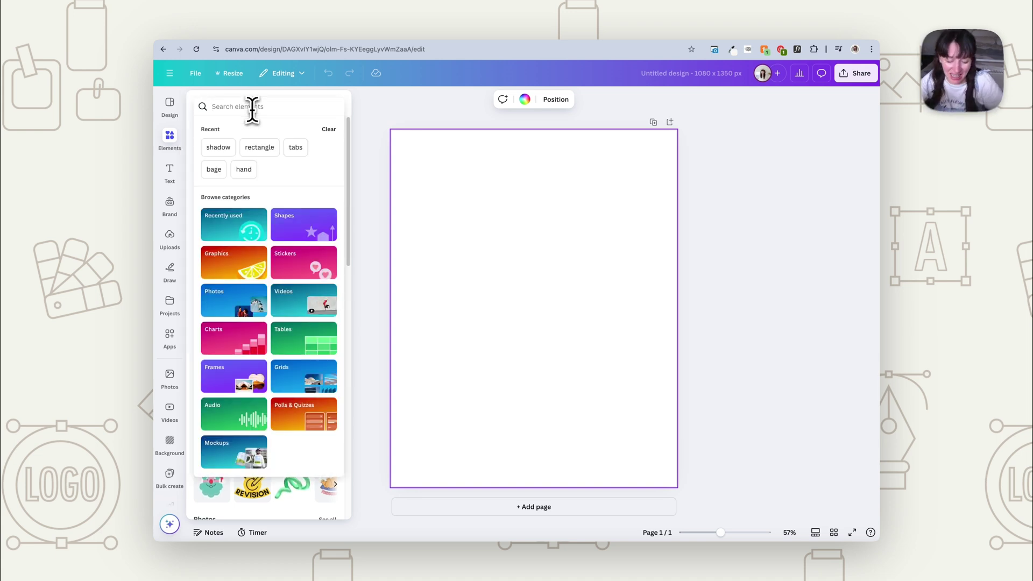
type("paper")
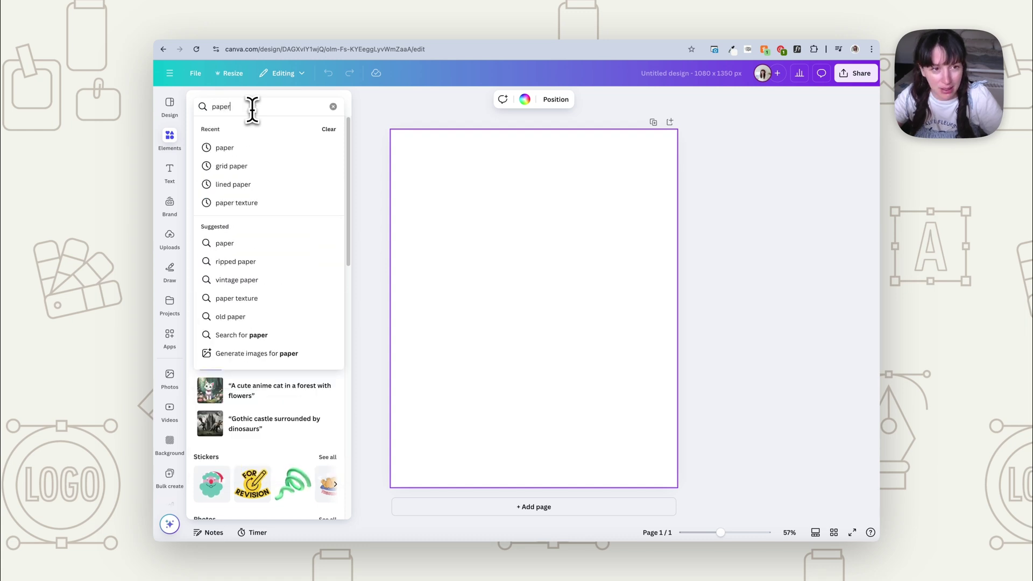
key("Return")
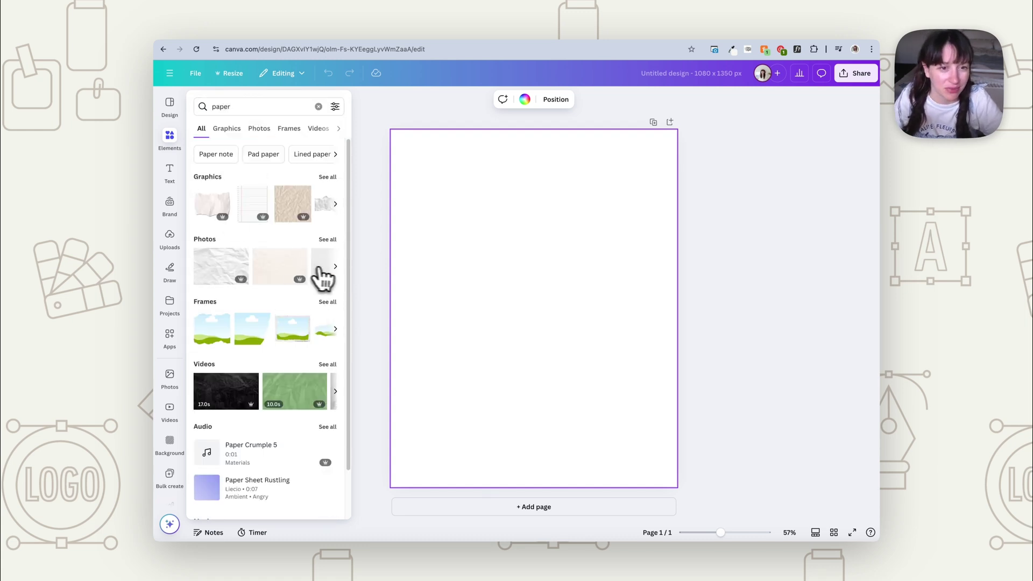
left_click(327, 239)
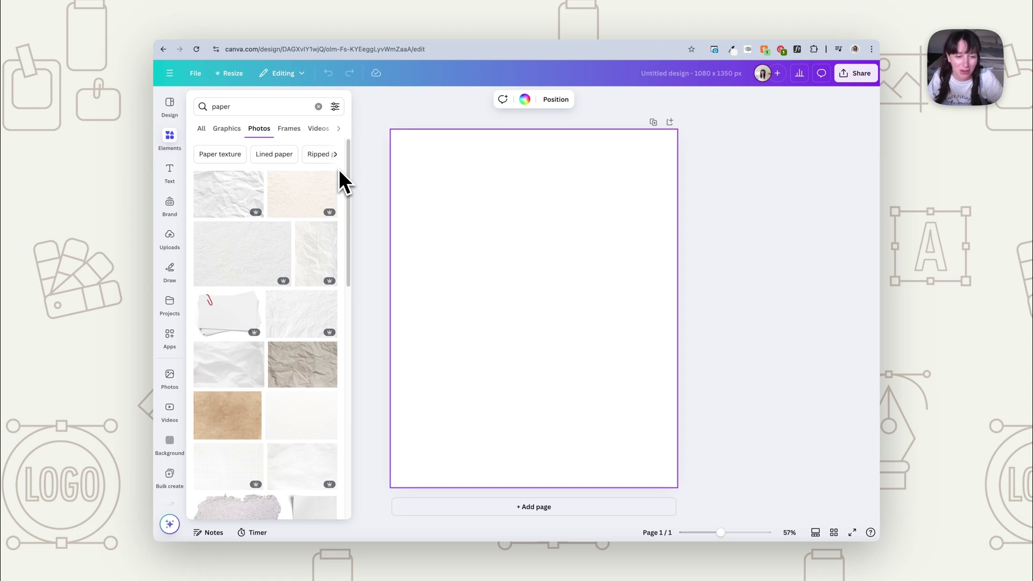
left_click(296, 416)
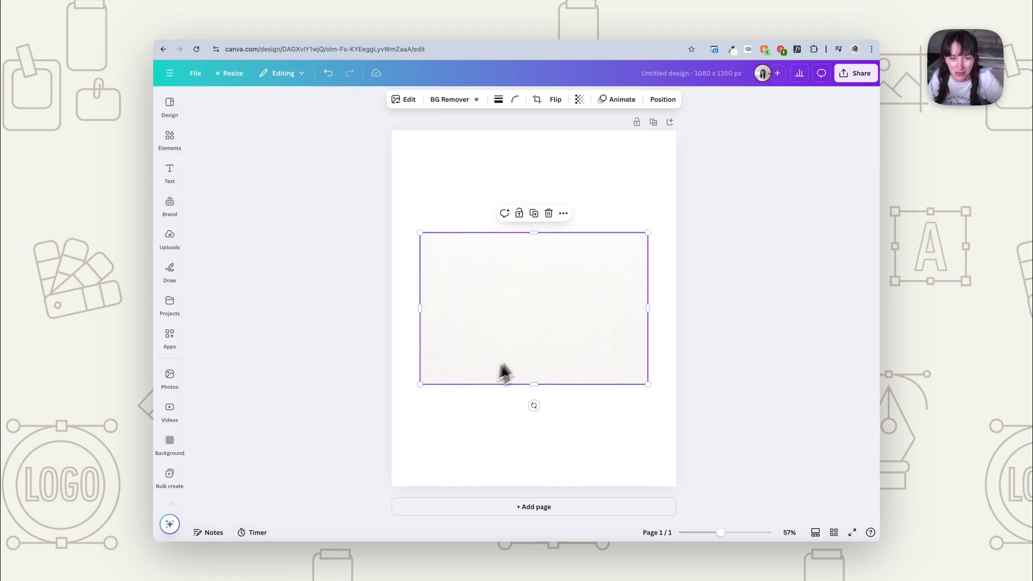
left_click_drag(500, 369, 481, 251)
left_click_drag(613, 281, 887, 549)
left_click_drag(672, 425, 574, 398)
left_click(848, 416)
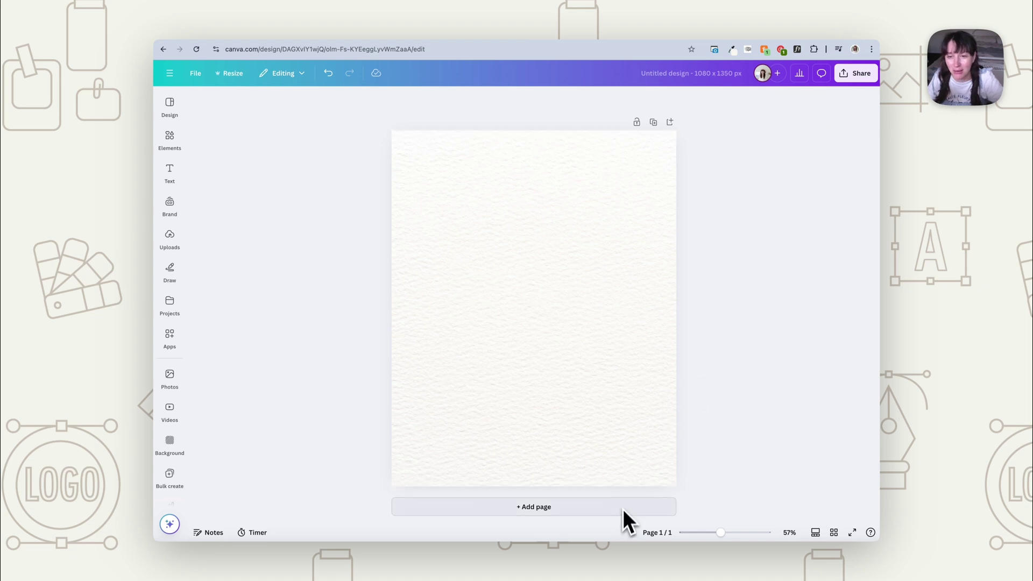
Duplicate the page so a second page shares the paper background.
left_click(653, 122)
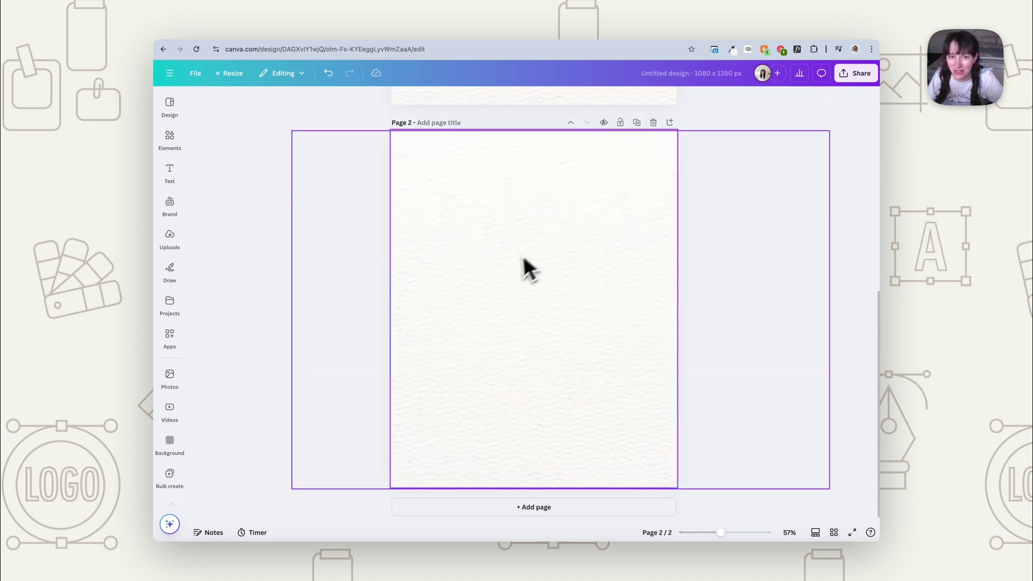
scroll(521, 265, "up", 3)
scroll(508, 266, "up", 5)
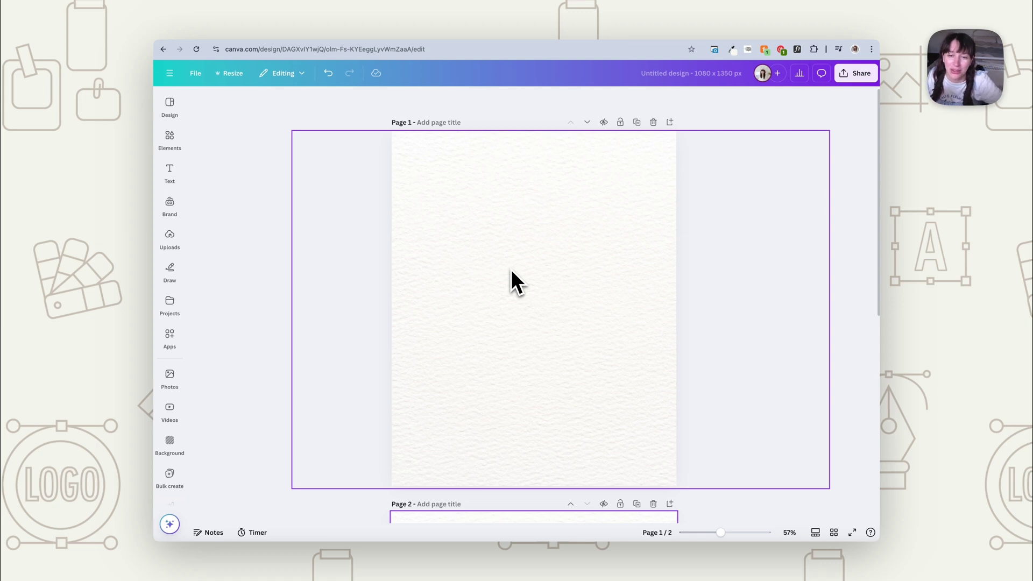
left_click(518, 283)
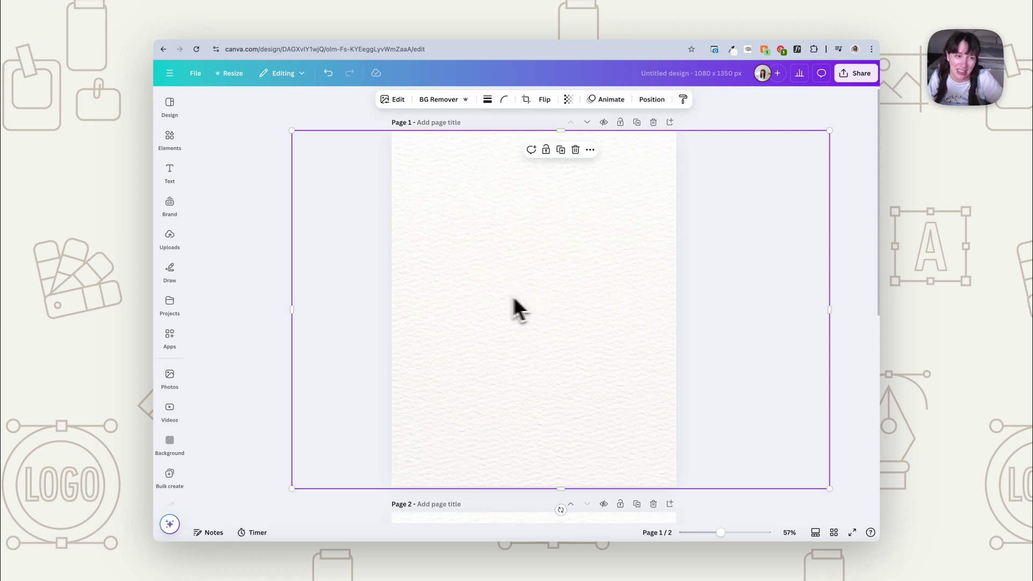
Add heading text boxes reading '5 Ways to' and 'Create Collages'.
key("t")
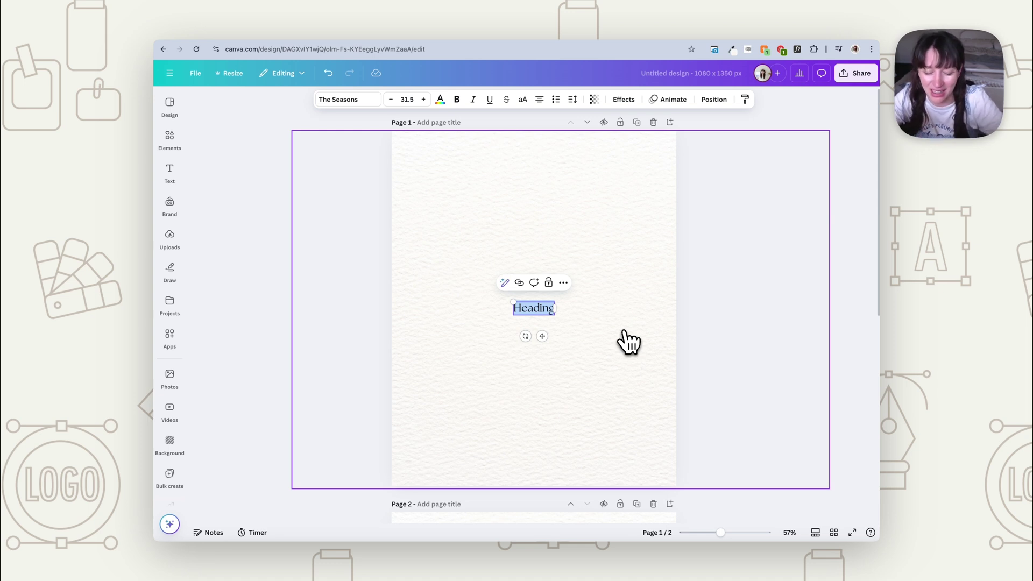
key("BackSpace")
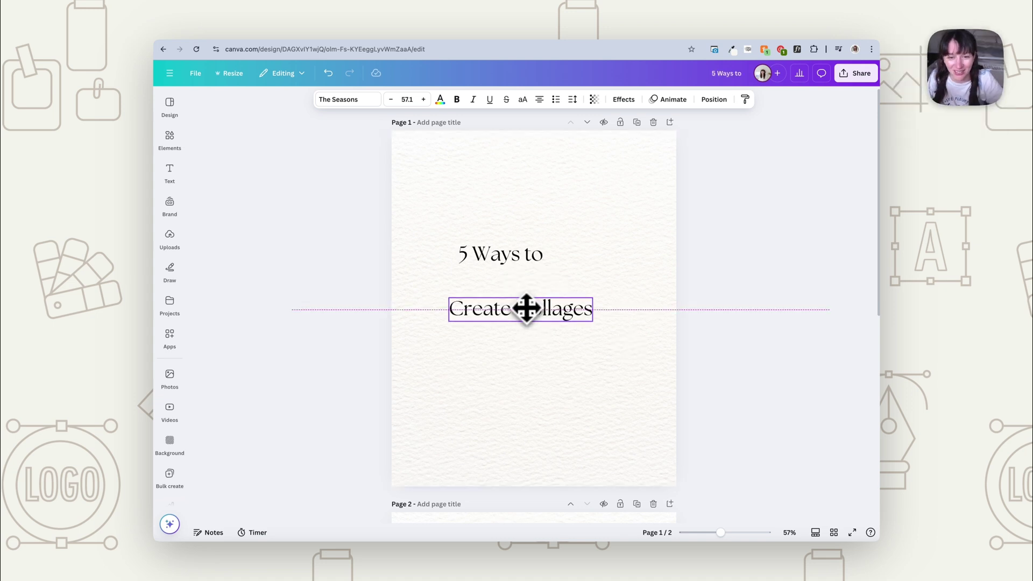
left_click_drag(525, 307, 535, 306)
left_click_drag(511, 260, 510, 272)
Enlarge 'Create Collages' to size 95.6, left-align it, and place it under '5 Ways to'.
left_click(547, 316)
left_click_drag(604, 322, 700, 336)
double_click(570, 323)
left_click_drag(625, 363, 602, 349)
key("ctrl+shift+l")
left_click_drag(528, 347, 530, 302)
left_click(500, 266)
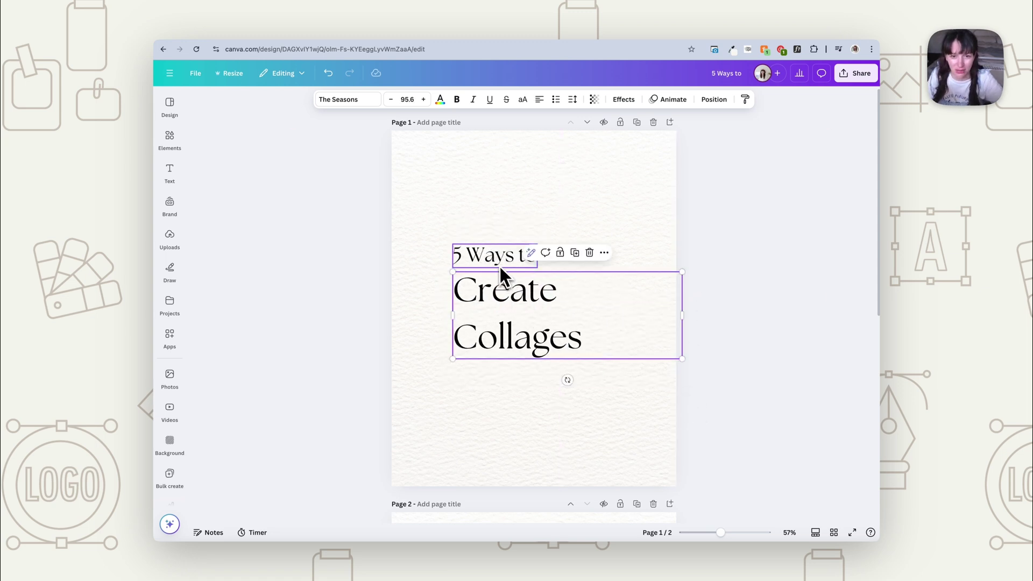
Set '5 Ways to' in Montserrat and tighten 'Create Collages' line spacing, aligning it beneath.
left_click(360, 100)
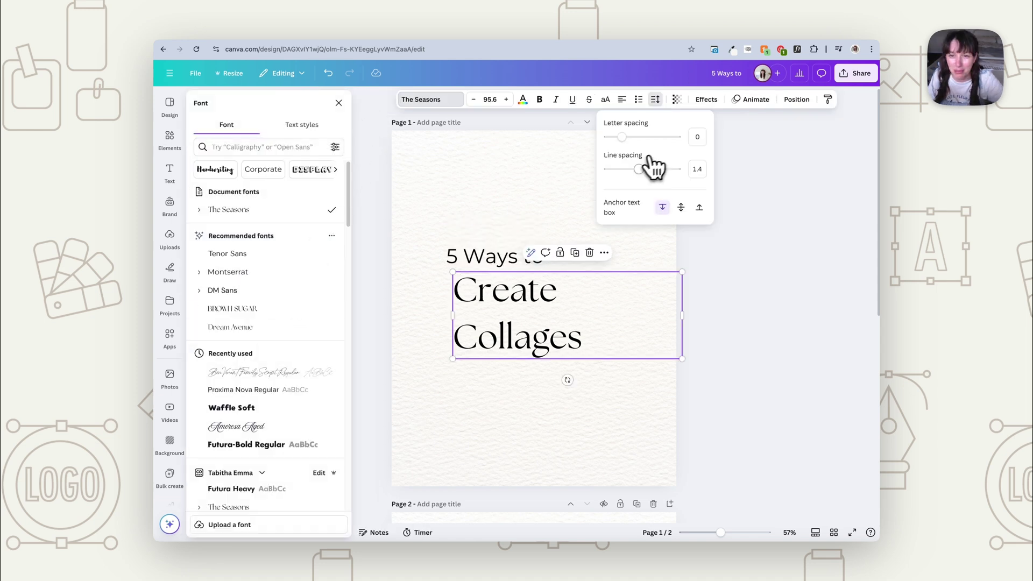
left_click_drag(652, 168, 632, 173)
left_click(723, 274)
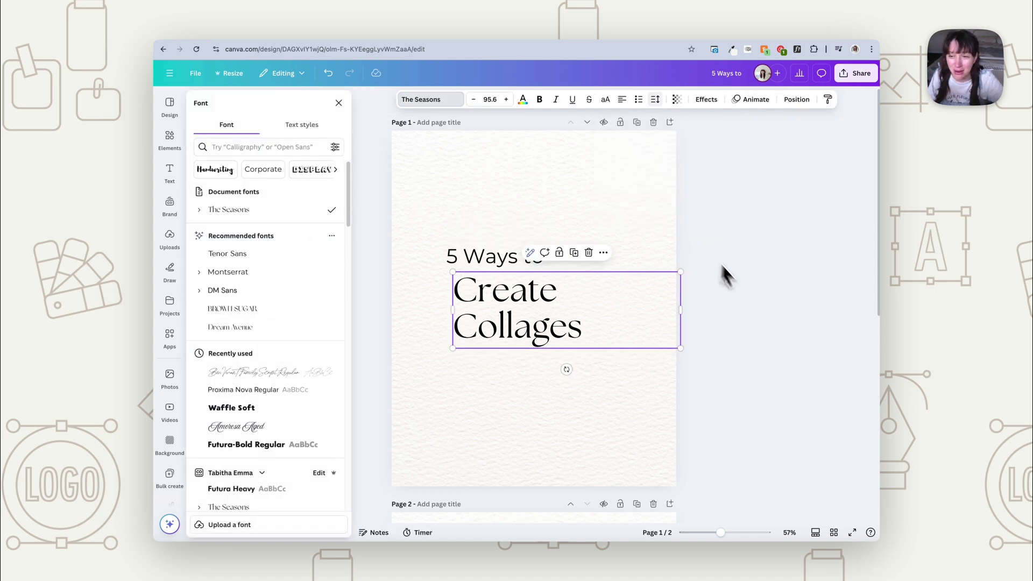
left_click_drag(631, 333, 603, 332)
left_click(751, 370)
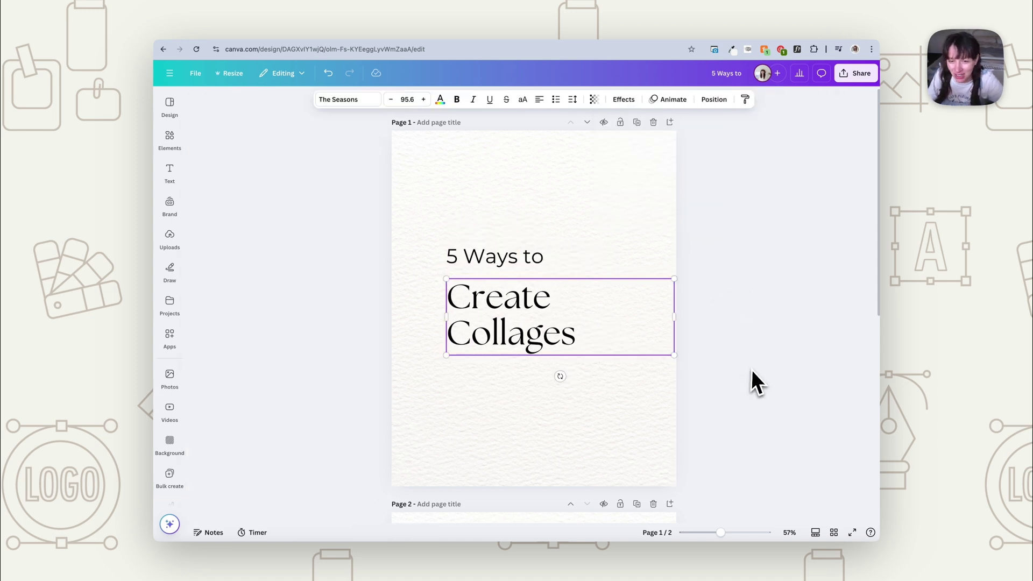
Shrink '5 Ways to' to size 51.3 and start a font search for 'Create Collages'.
left_click(565, 355)
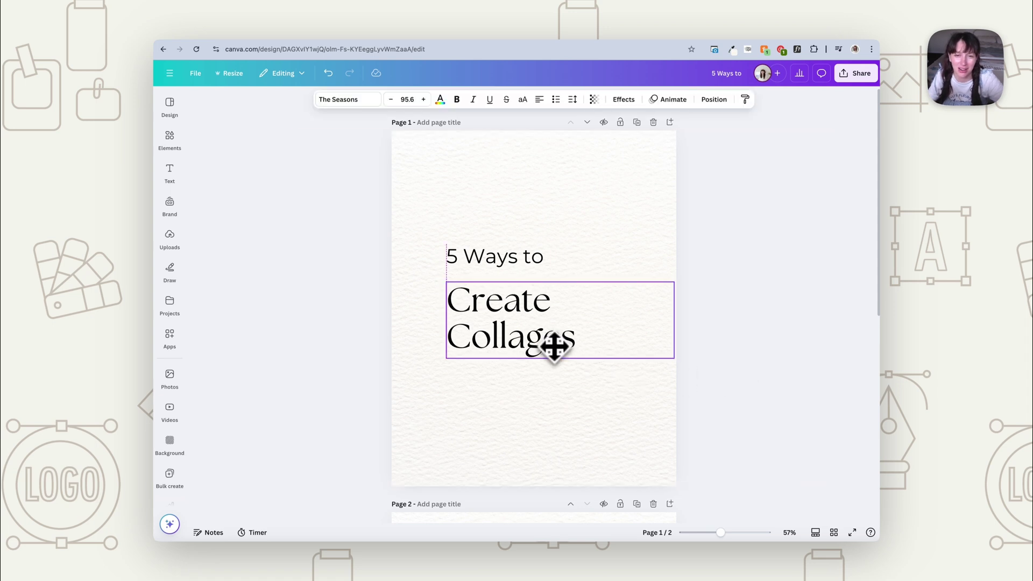
left_click(489, 262)
left_click_drag(544, 243, 502, 270)
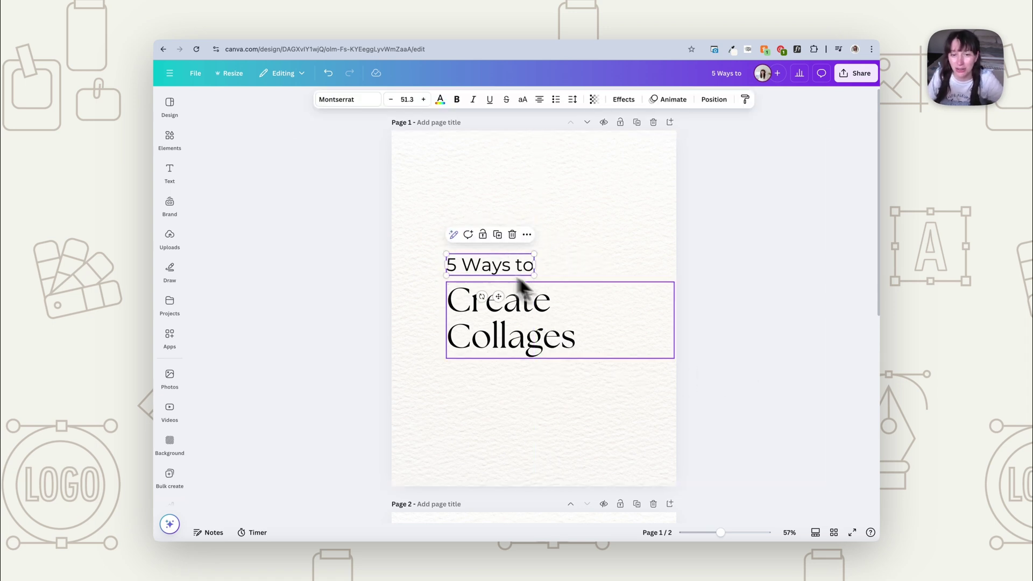
left_click(595, 317)
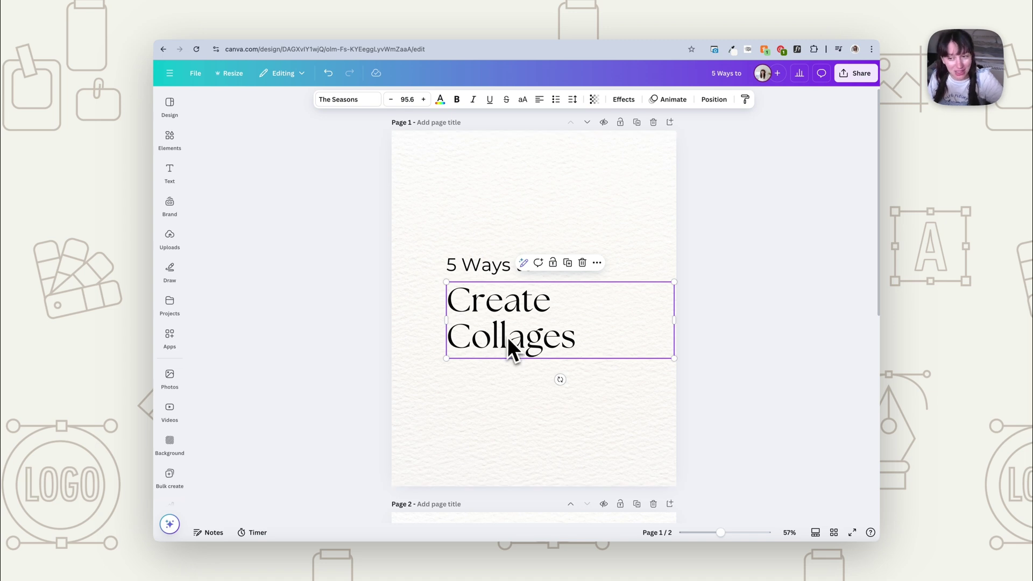
left_click(353, 101)
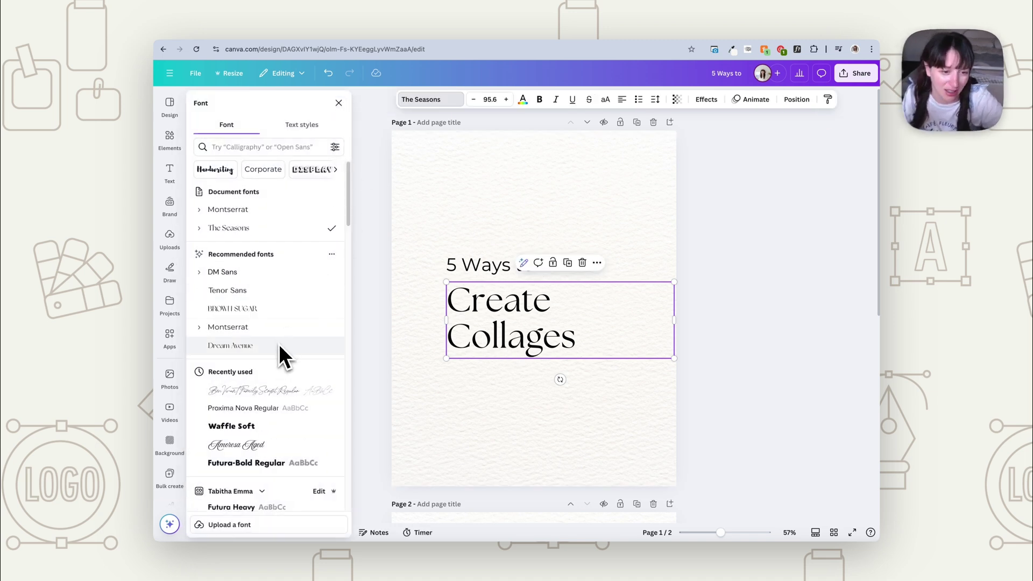
left_click(259, 150)
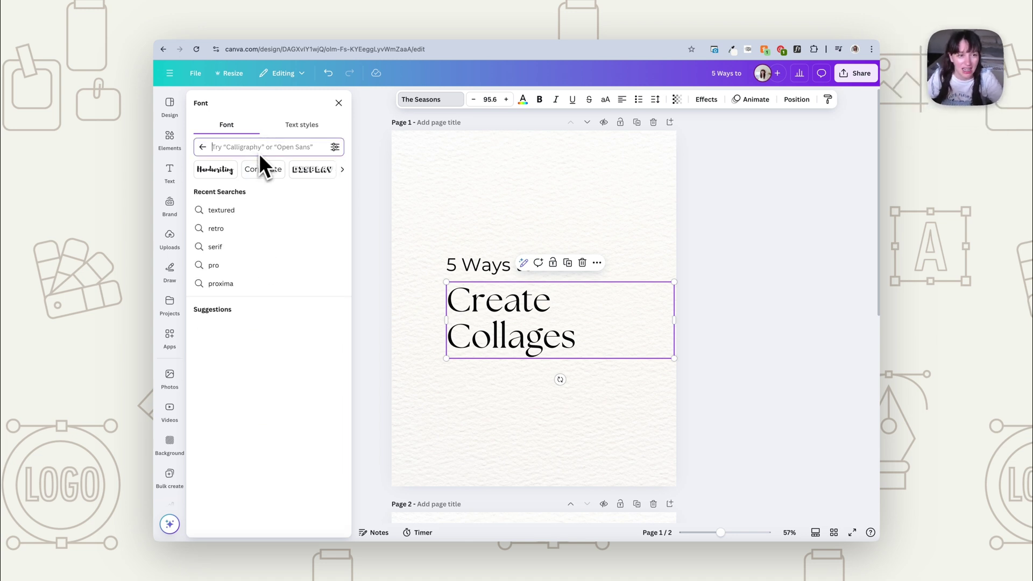
Try handwriting fonts for 'Create Collages', such as Avallon Alt, and settle on TheOlalaFont.
left_click(221, 172)
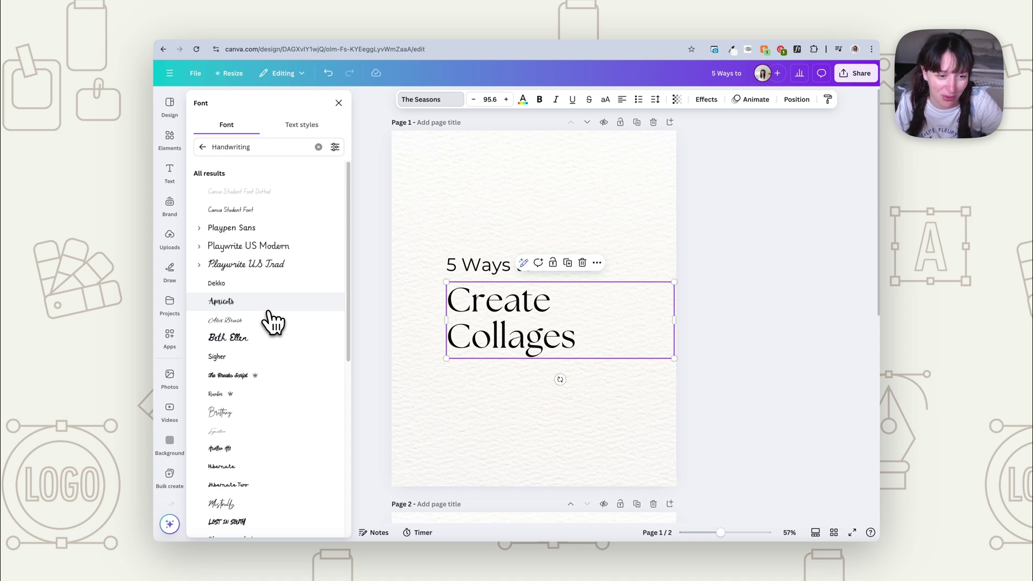
left_click(269, 448)
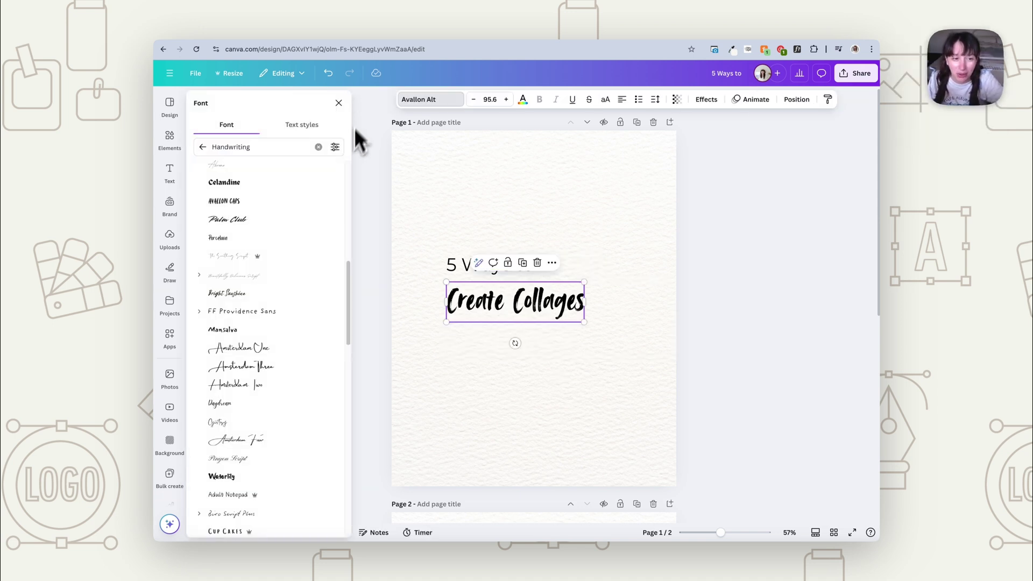
left_click(304, 126)
left_click(233, 132)
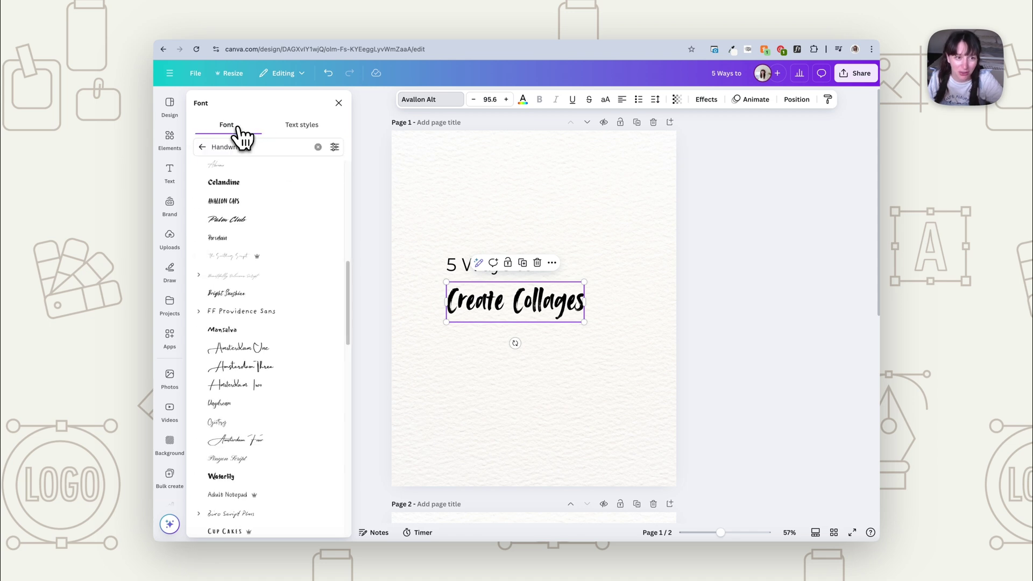
left_click(301, 126)
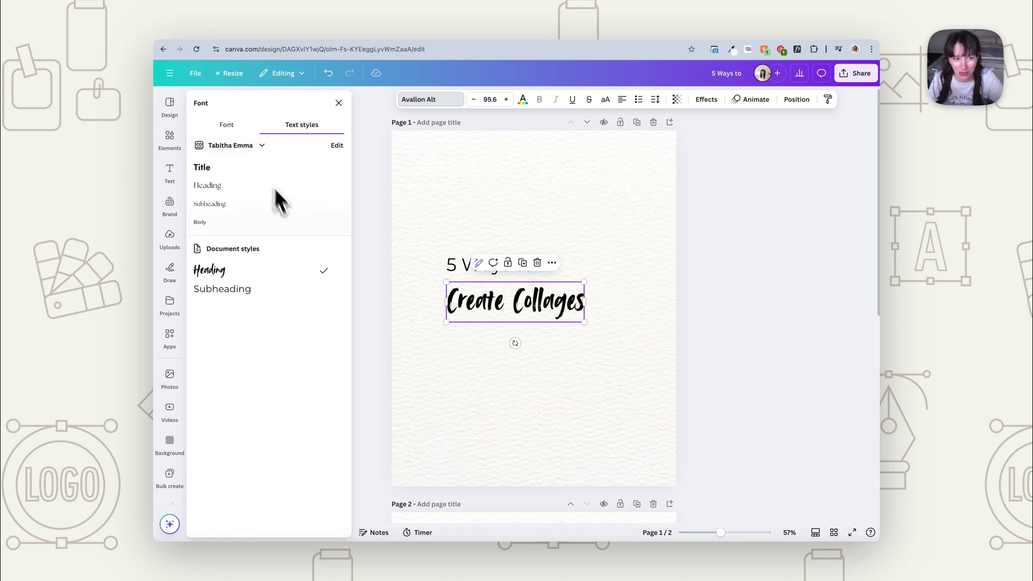
left_click(328, 276)
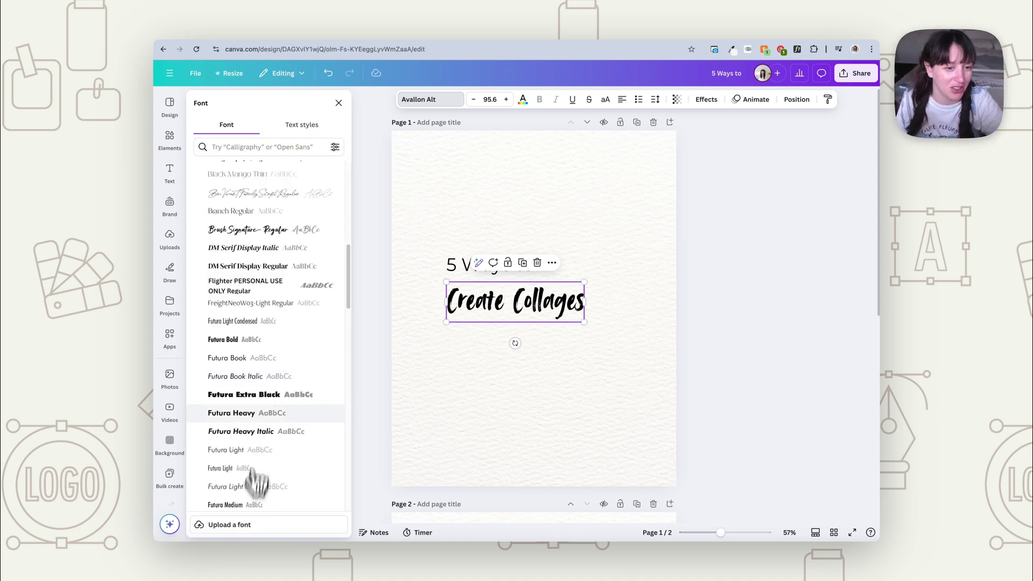
scroll(266, 417, "down", 3)
scroll(267, 417, "down", 15)
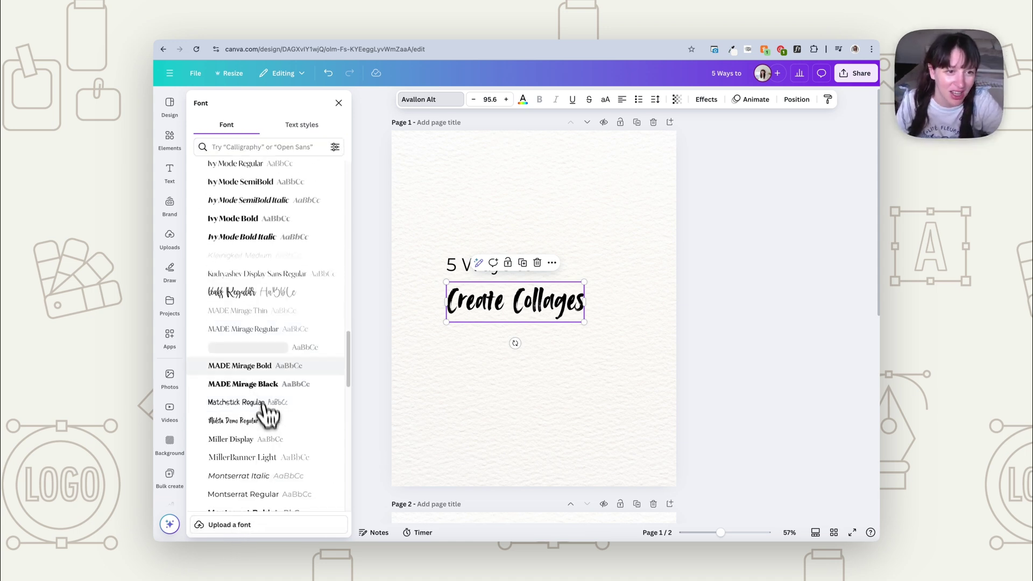
left_click(253, 339)
left_click(726, 369)
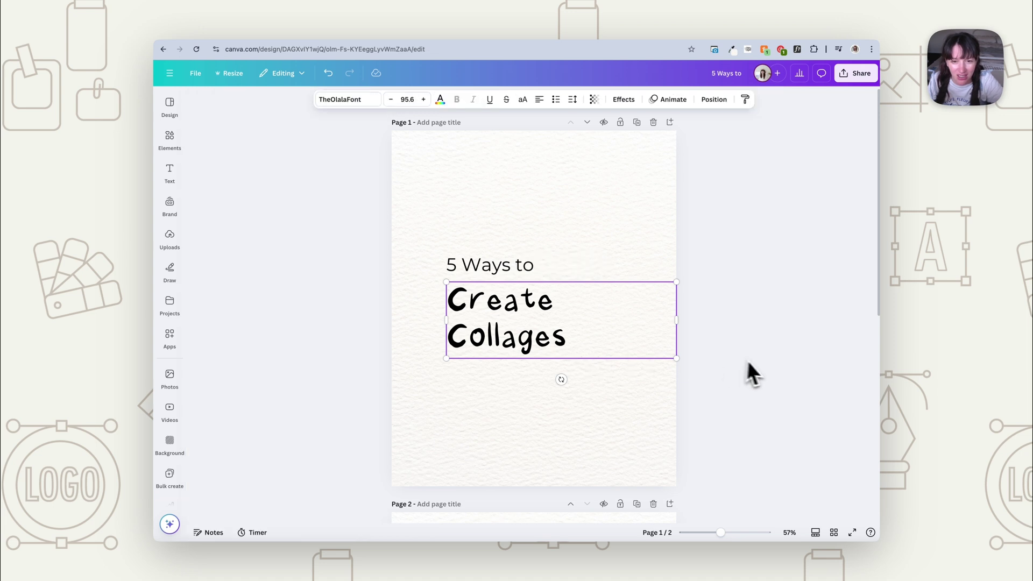
Set '5 Ways to' in StrandliebeBold and nudge it slightly down.
left_click(509, 264)
left_click(368, 102)
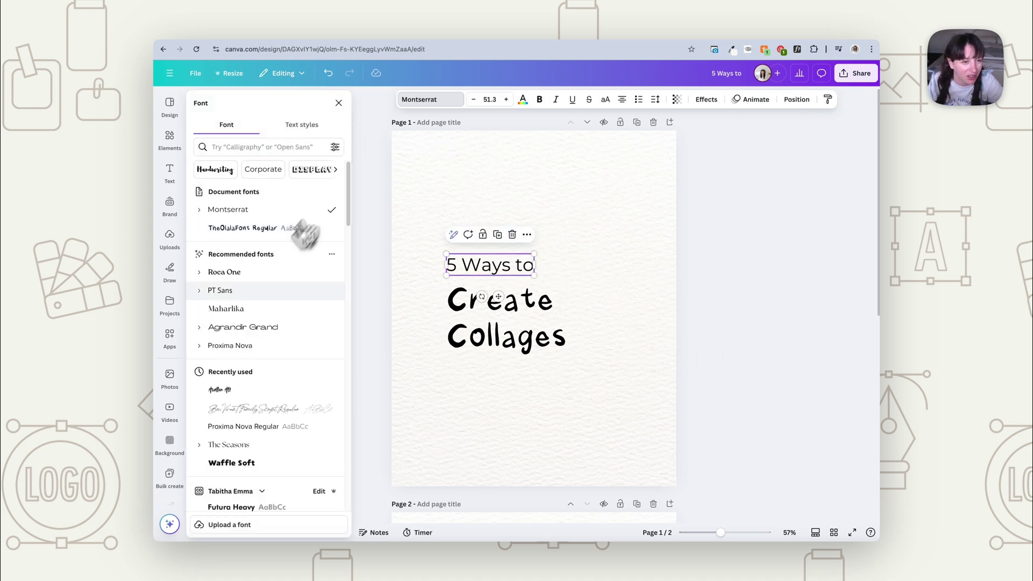
scroll(254, 406, "down", 15)
left_click(251, 395)
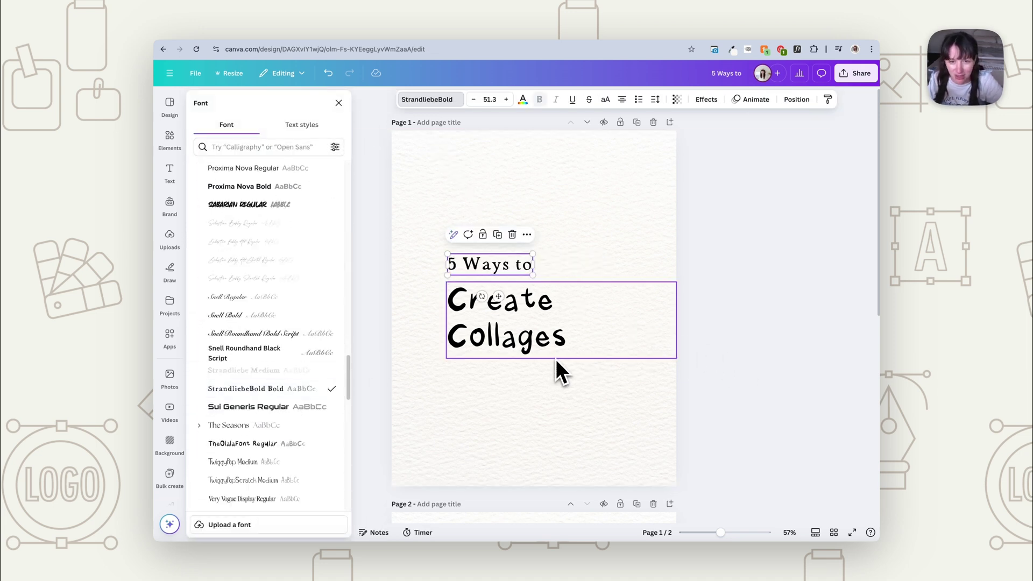
left_click(541, 263)
left_click_drag(514, 264, 515, 268)
left_click(687, 344)
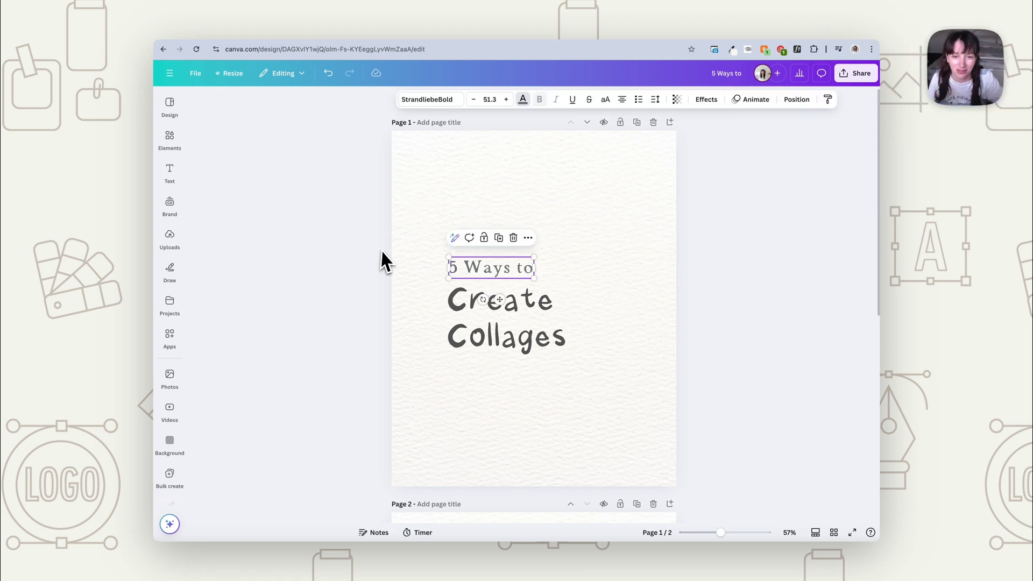
Recolour the title text a soft dark grey and return to the Elements panel.
left_click(455, 274)
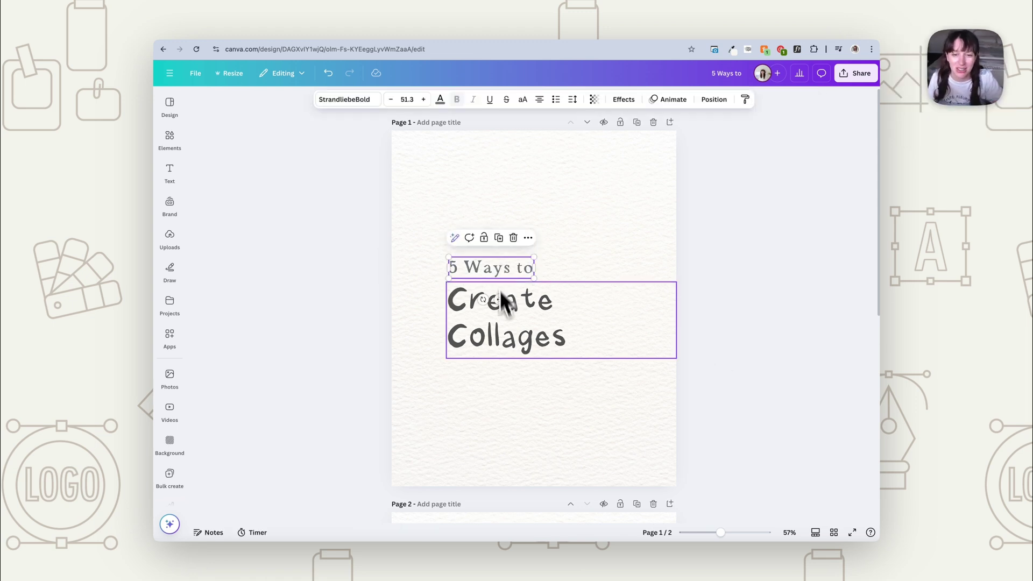
left_click(707, 325)
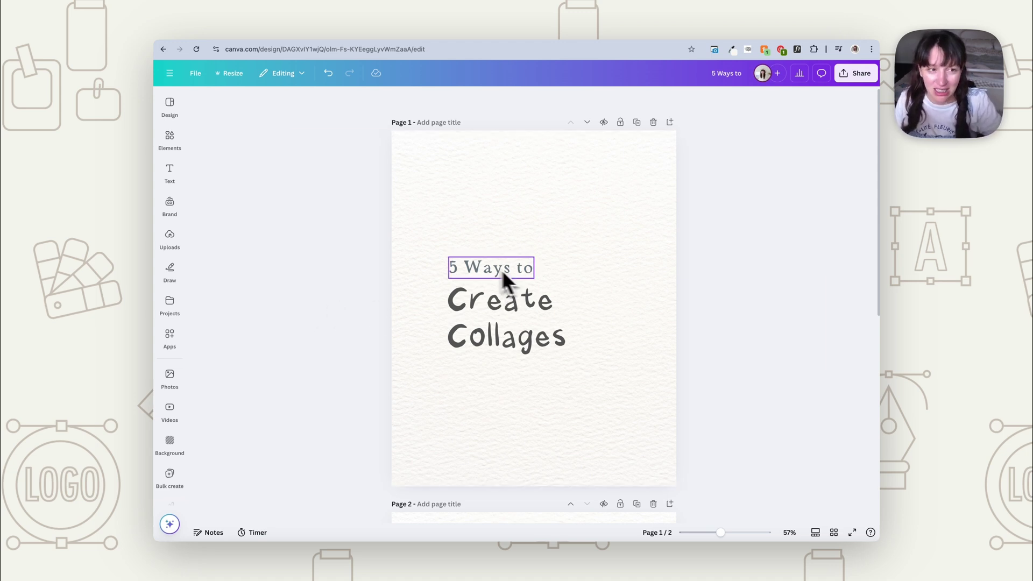
left_click(169, 138)
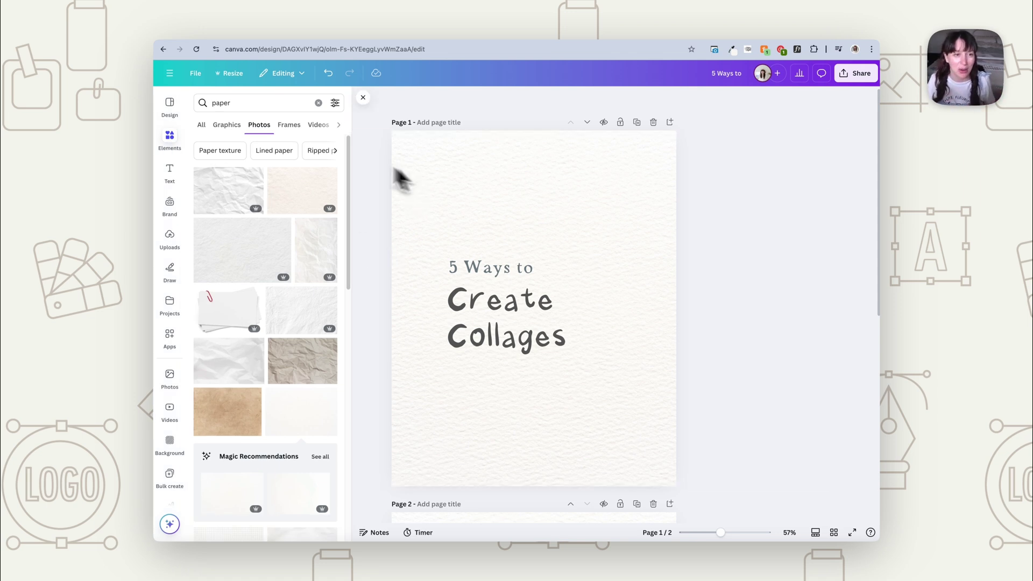
Add a small hand-drawn arrow pointing right bottom-right, and copy '5 Ways to' to the page bottom.
left_click(200, 102)
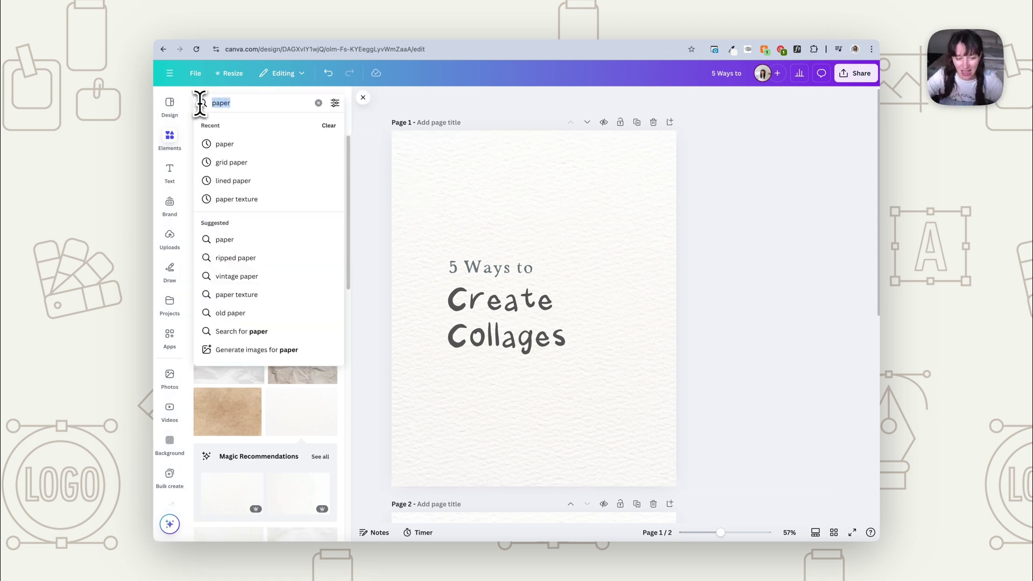
type("hand drawnarrow")
key("Return")
left_click(219, 223)
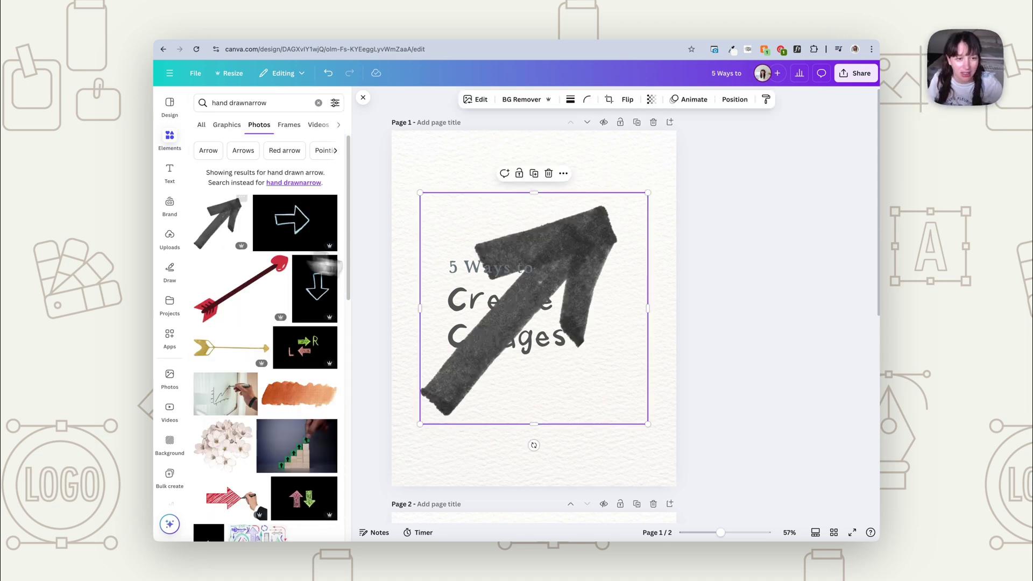
left_click_drag(648, 195, 438, 407)
left_click(402, 460)
left_click(428, 416)
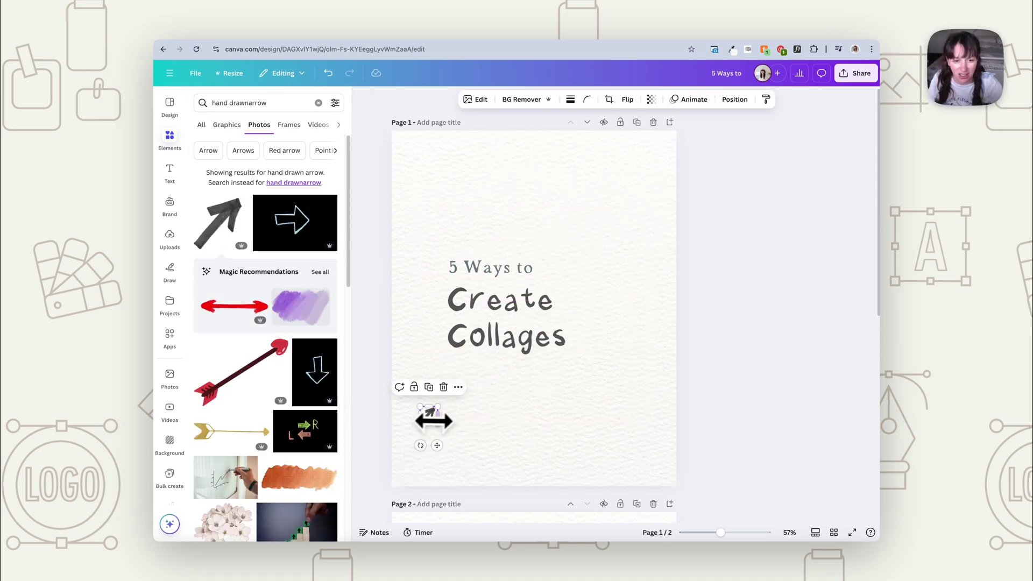
left_click_drag(420, 445, 645, 461)
left_click(708, 463)
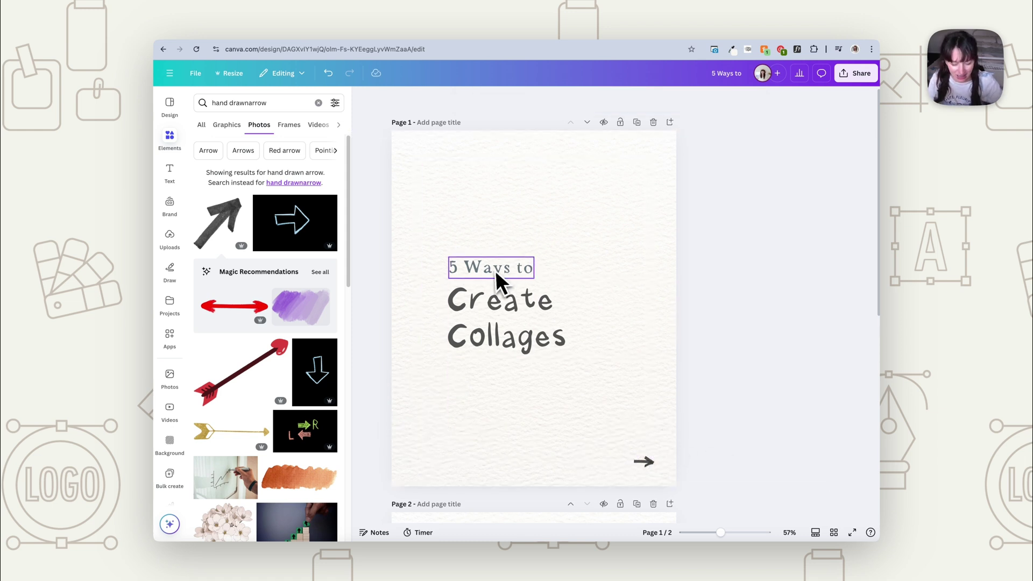
left_click_drag(495, 281, 482, 459)
Replace the copied text with the social-media handle at half size, and align the title left with it.
double_click(482, 459)
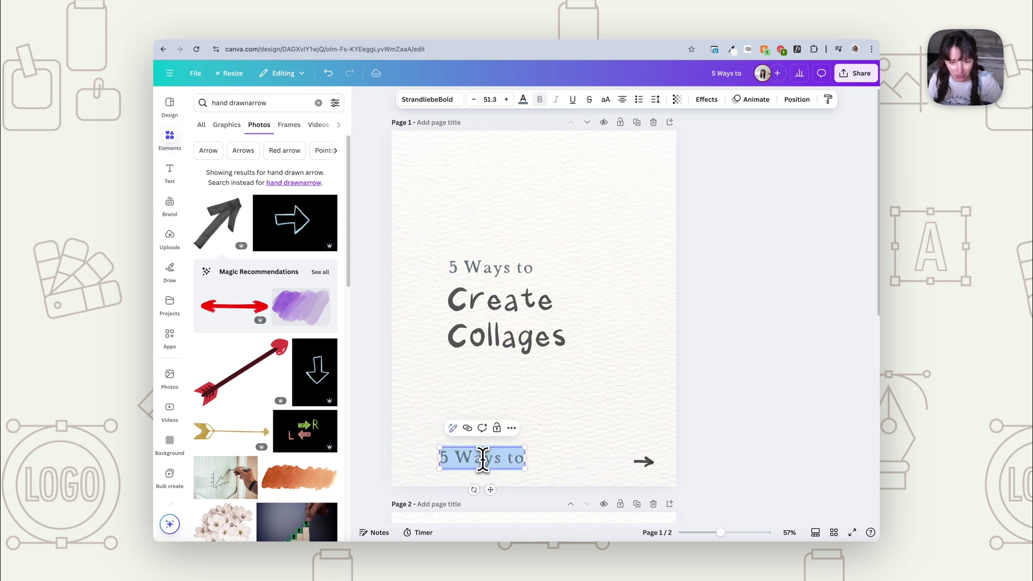
type("@tabithaemm")
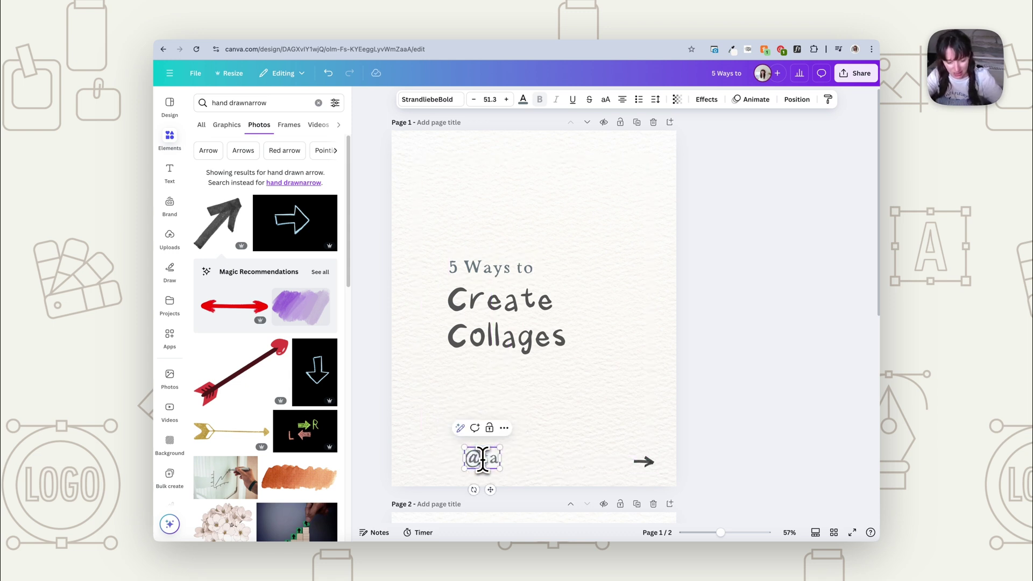
type("a")
left_click_drag(543, 468, 462, 462)
left_click_drag(500, 302, 472, 300)
left_click(672, 352)
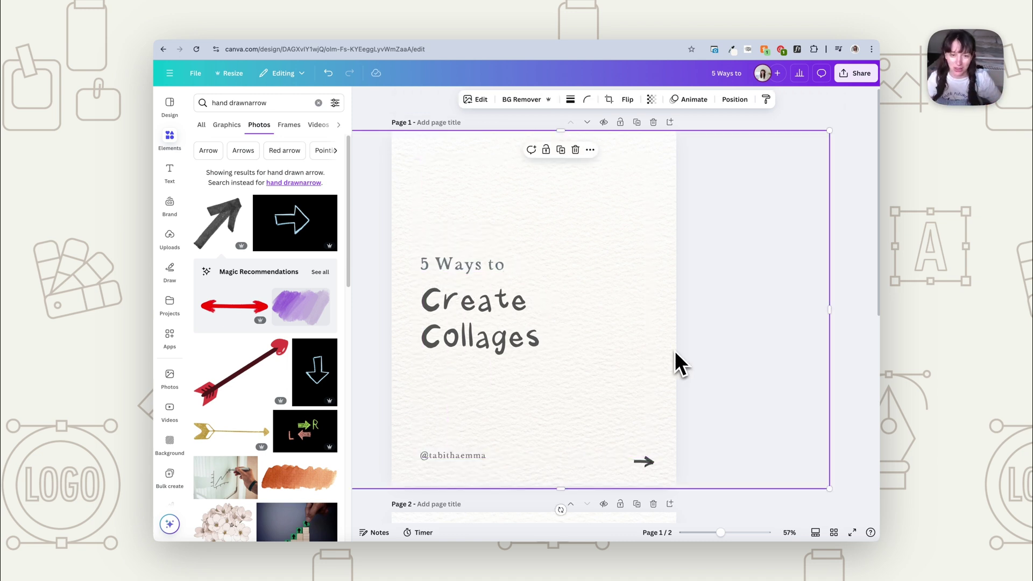
left_click(800, 405)
Enlarge both title lines together and move '5 Ways to' closer to 'Create Collages'.
left_click(483, 334)
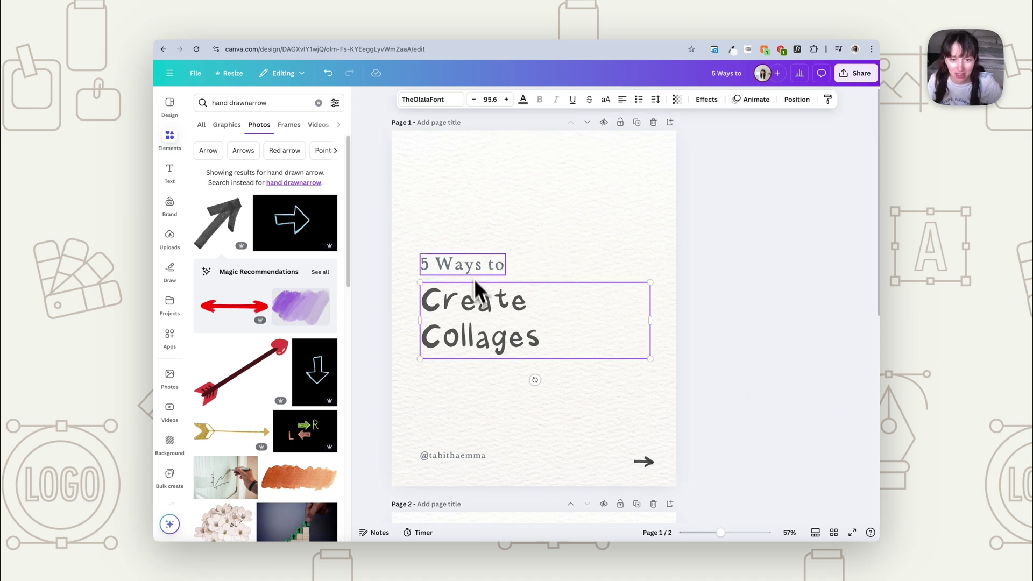
left_click_drag(651, 253, 703, 229)
left_click_drag(497, 248, 494, 267)
left_click(711, 207)
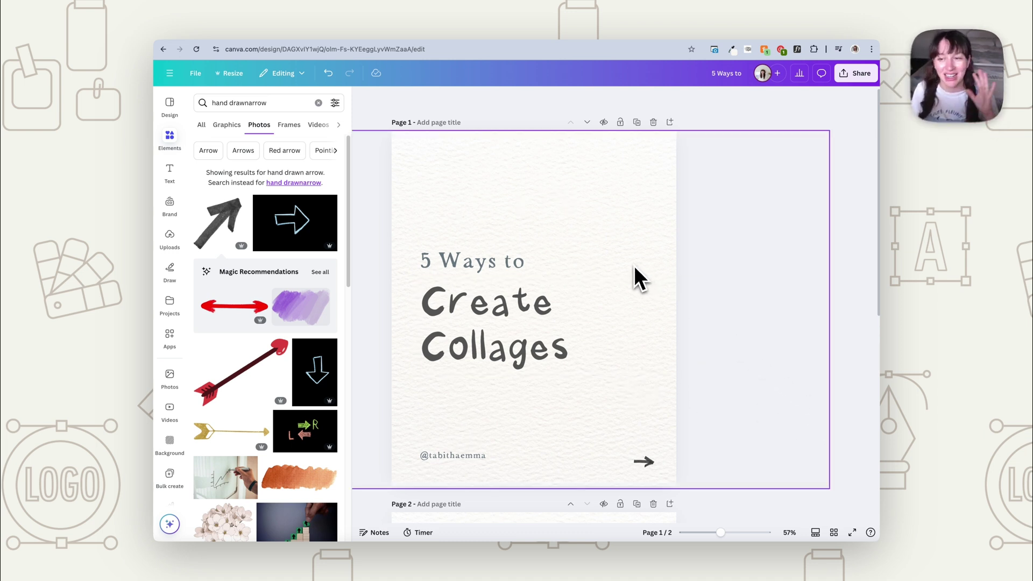
scroll(635, 278, "down", 3)
scroll(635, 266, "up", 3)
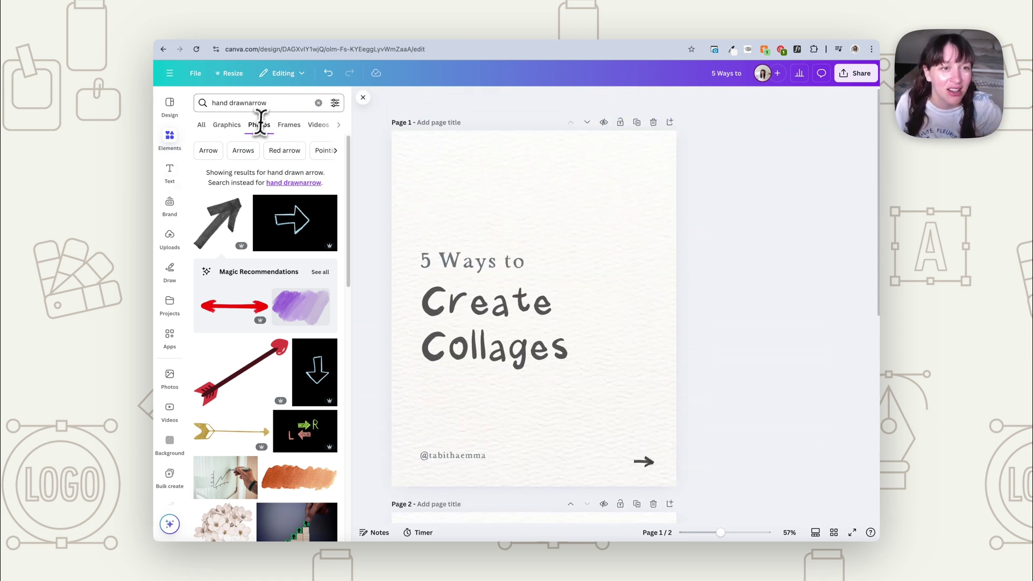
Search 'scrapbook' and place a small pressed-leaf photo at the page's right edge.
left_click(276, 102)
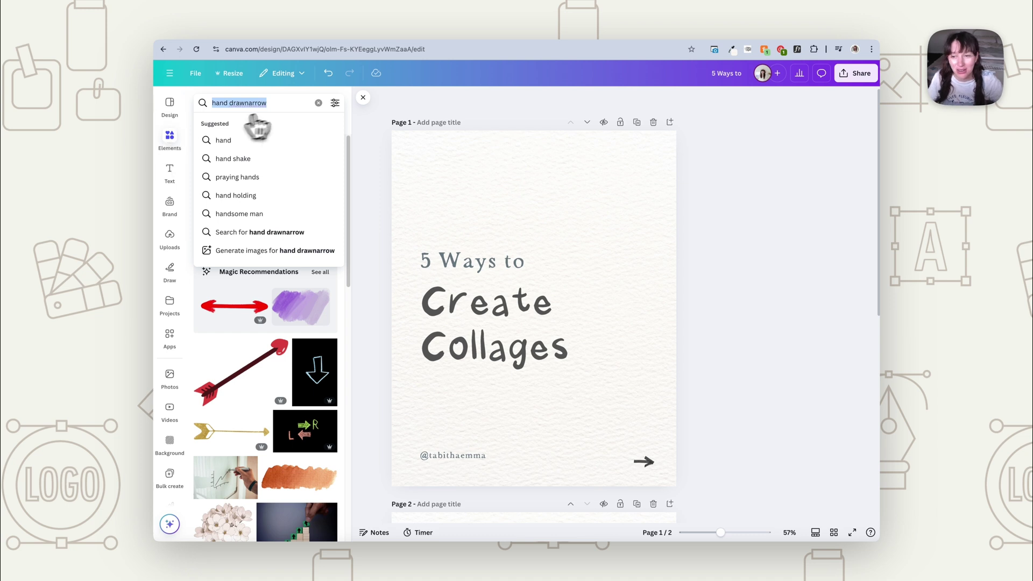
type("scrapbook")
key("Return")
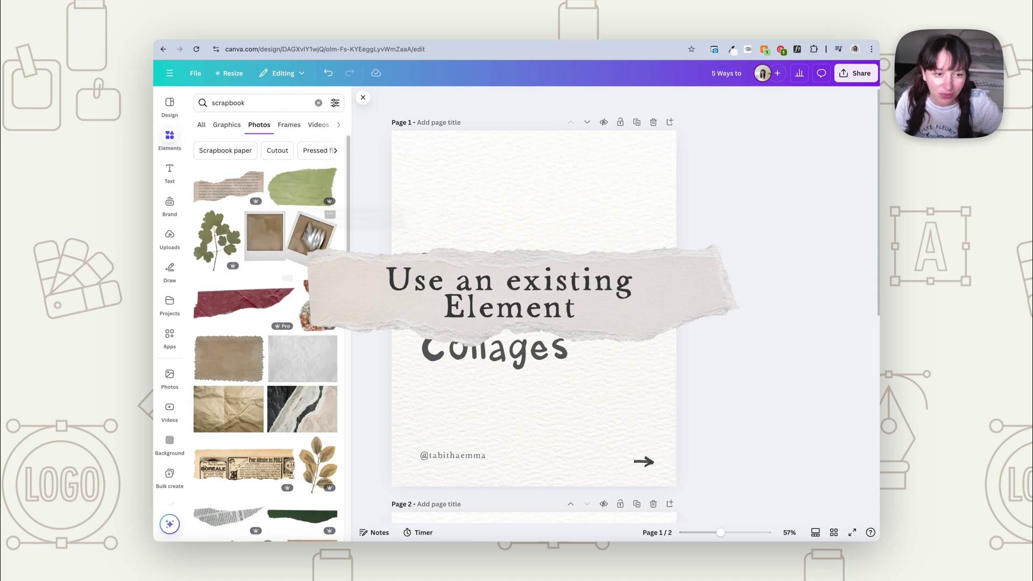
left_click(329, 463)
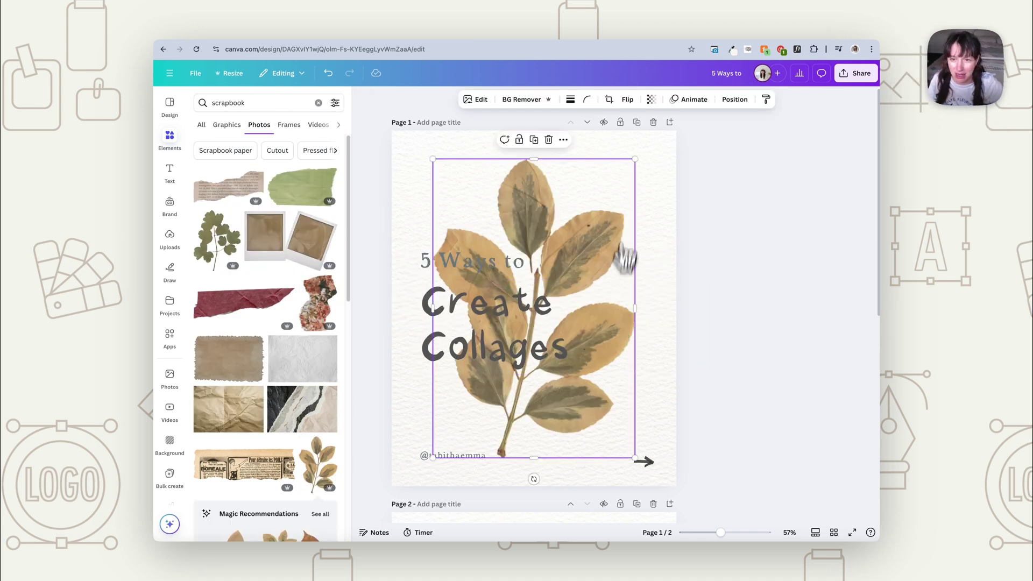
left_click_drag(635, 159, 525, 401)
left_click_drag(460, 415, 669, 255)
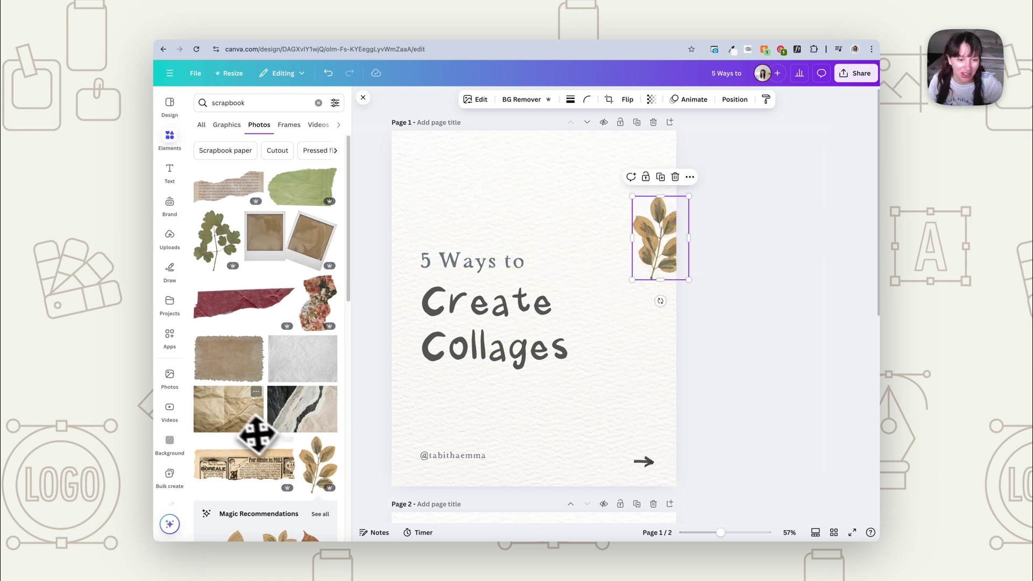
Add a brown tape photo, shrunk into a small strip across the top-left corner.
scroll(258, 429, "down", 4)
scroll(240, 424, "down", 5)
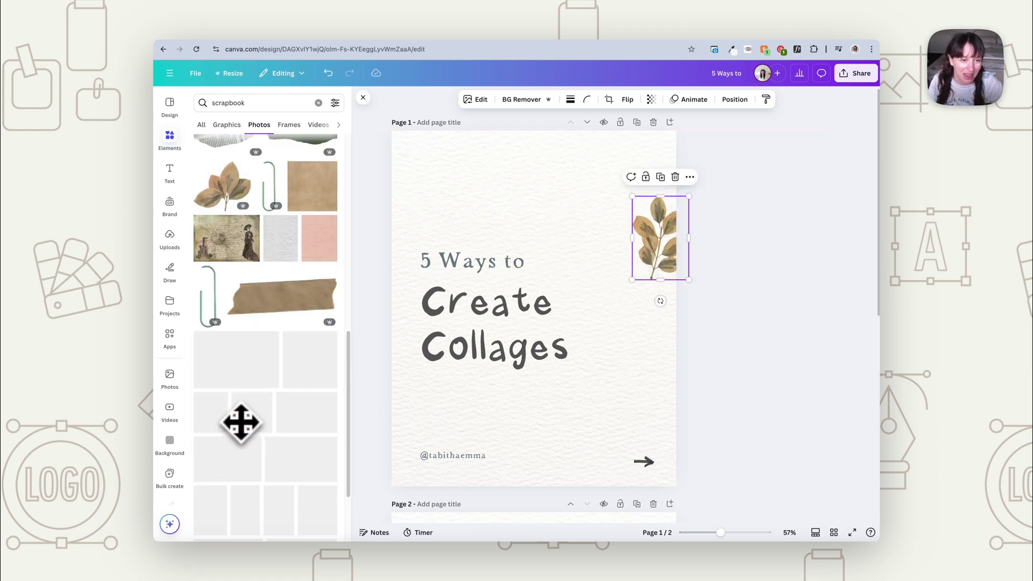
left_click(277, 316)
left_click_drag(518, 304, 541, 189)
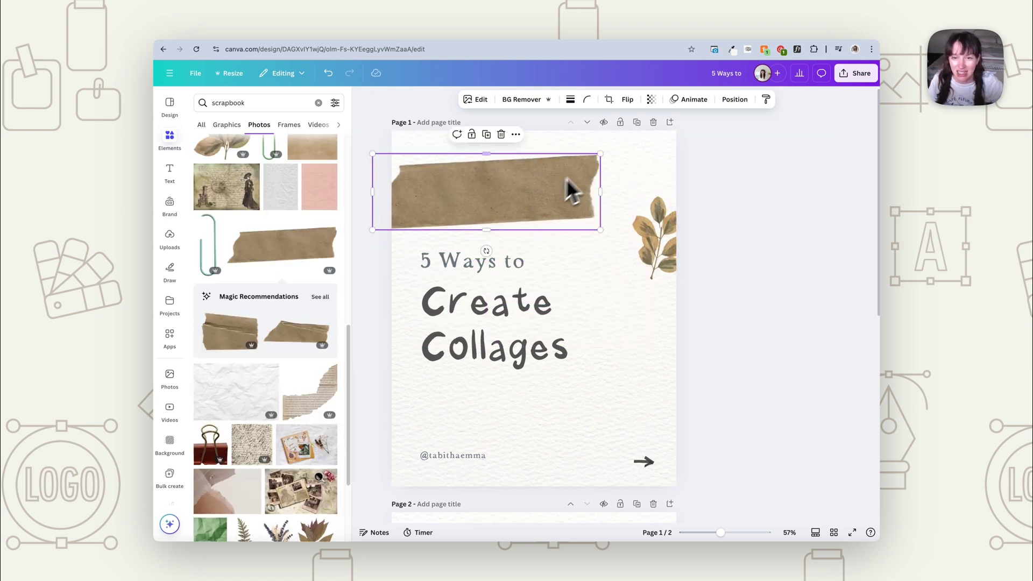
left_click_drag(601, 154, 472, 192)
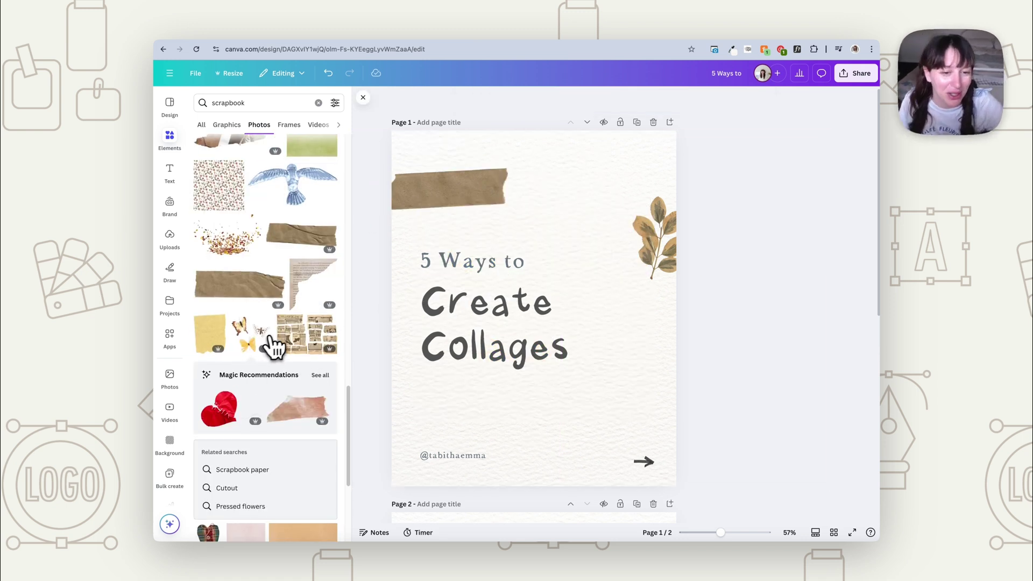
scroll(274, 346, "down", 8)
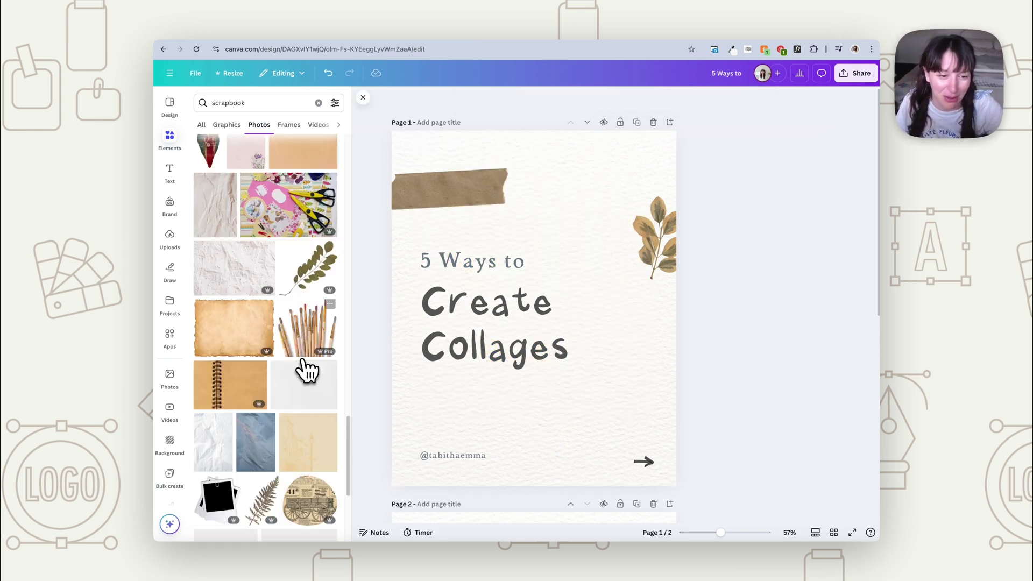
scroll(306, 370, "down", 4)
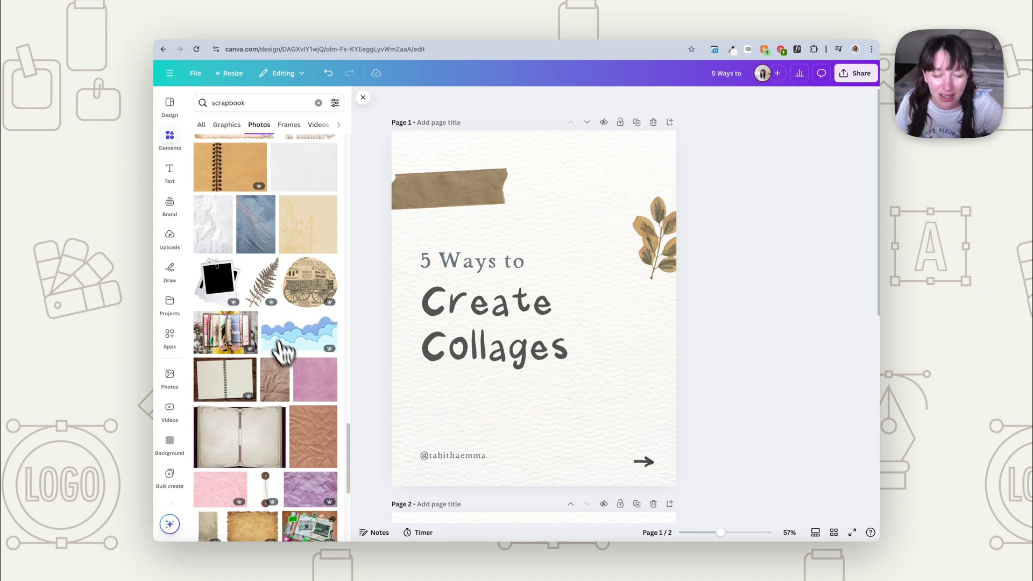
scroll(308, 280, "down", 10)
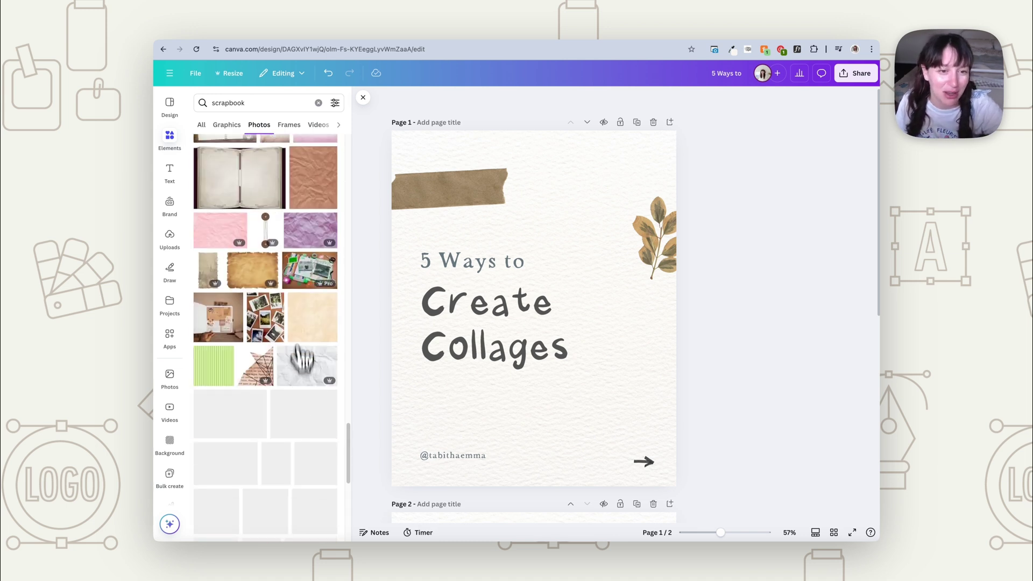
left_click(227, 104)
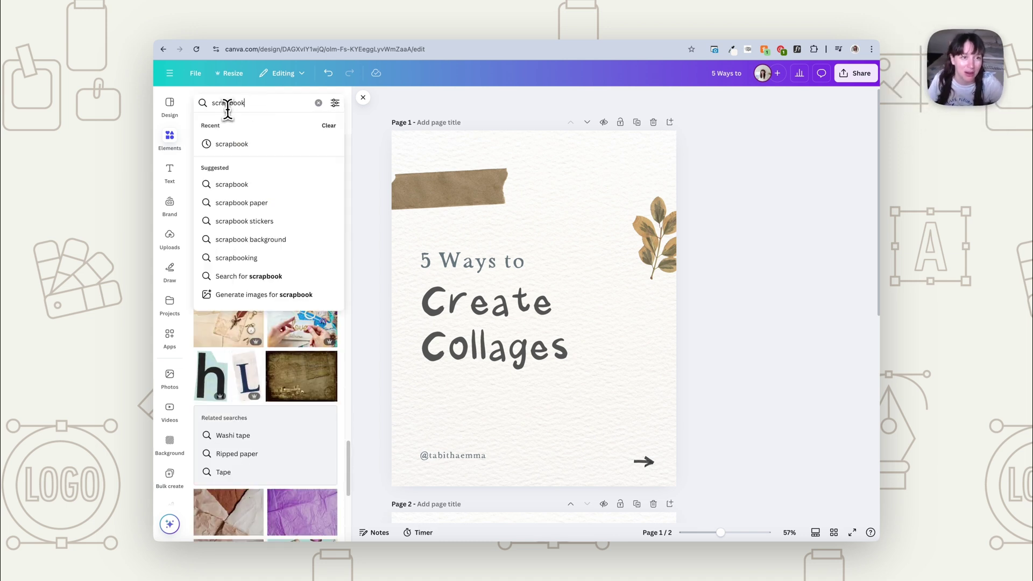
Search 'scrap coffee', place a torn brown paper photo at the page's top-left, and show Graphics results.
type("coffee")
key("Return")
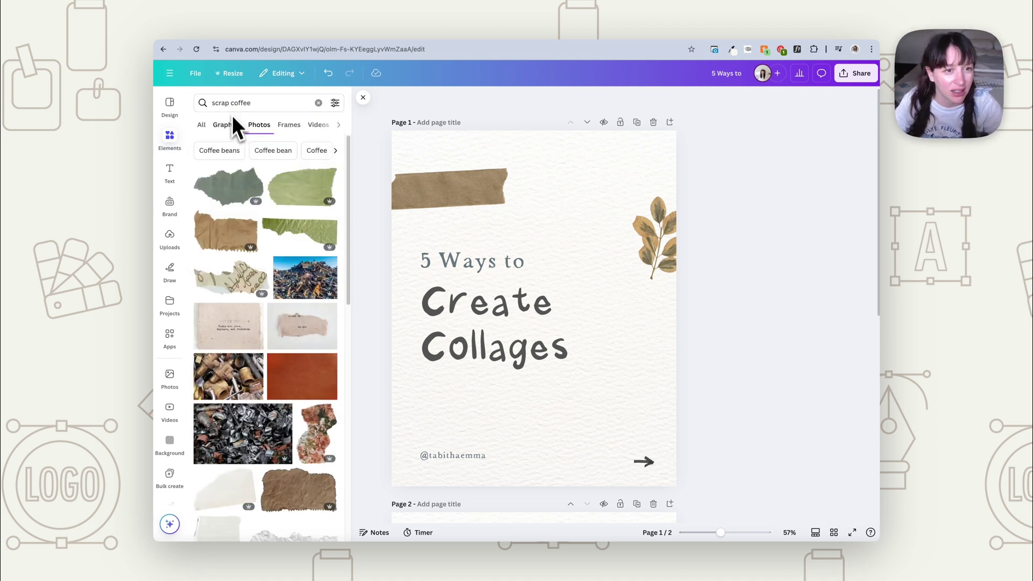
scroll(257, 264, "down", 10)
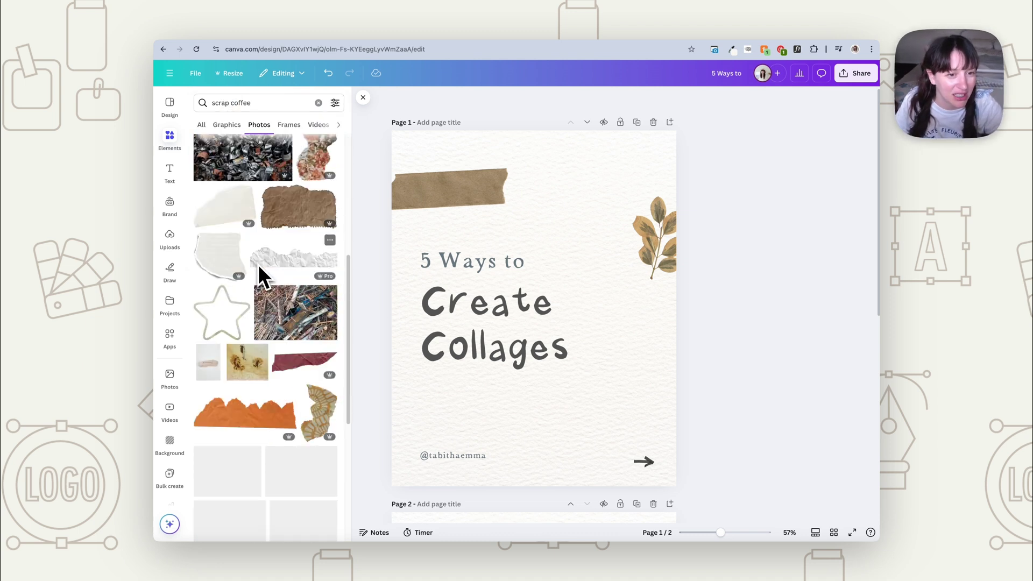
scroll(276, 242, "up", 10)
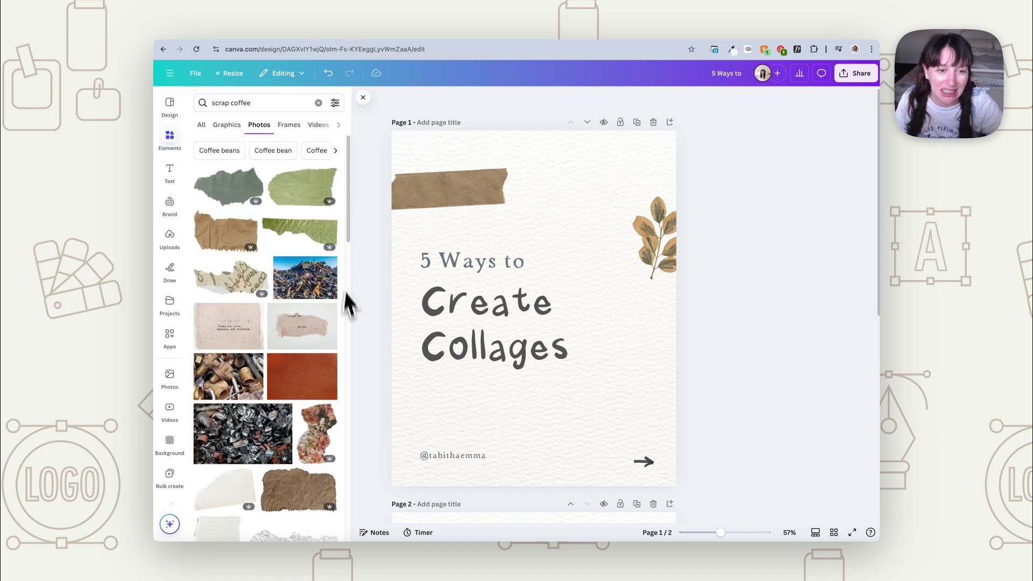
left_click(221, 239)
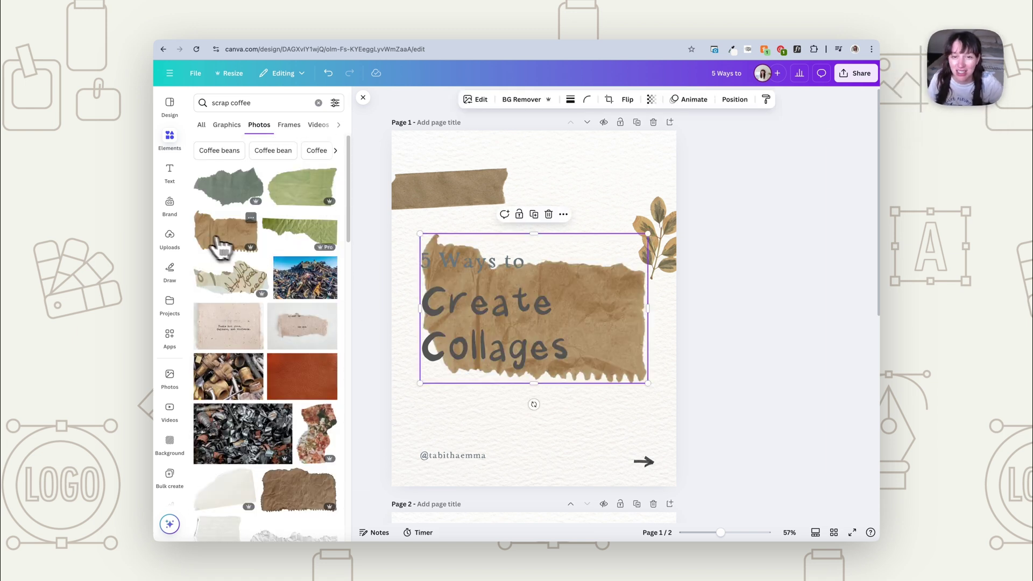
left_click_drag(614, 344, 570, 165)
left_click(739, 371)
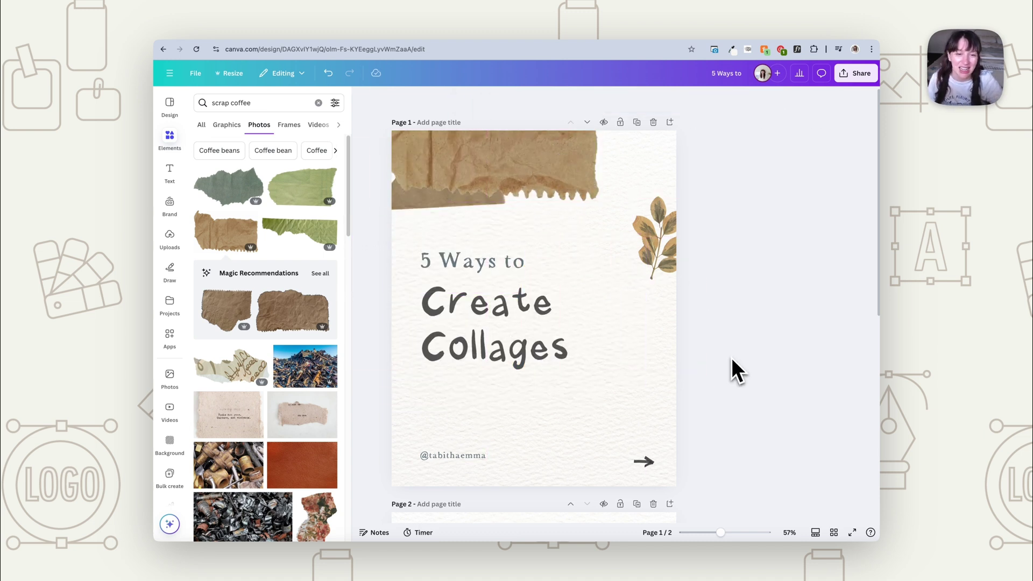
left_click(227, 128)
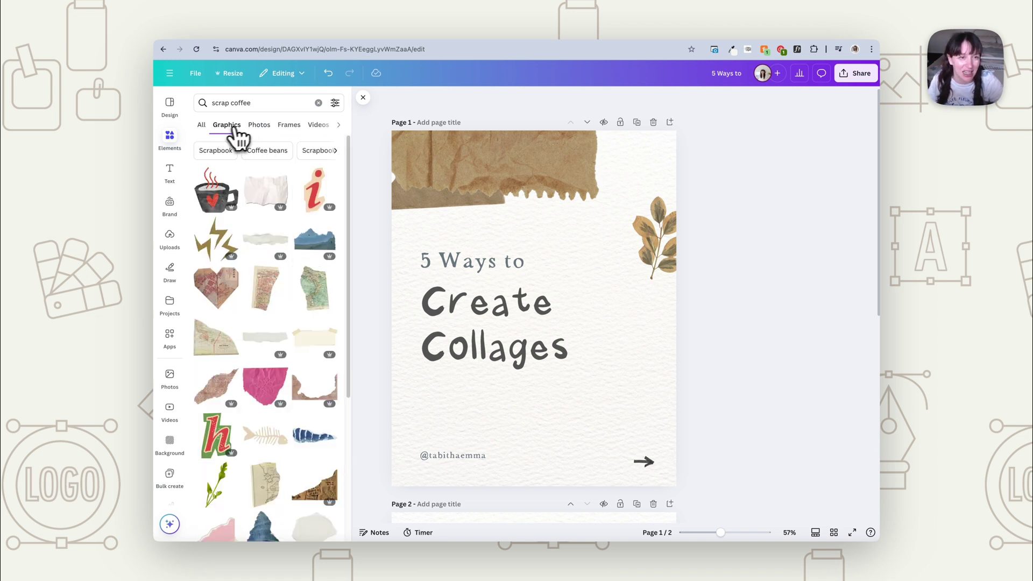
left_click(257, 128)
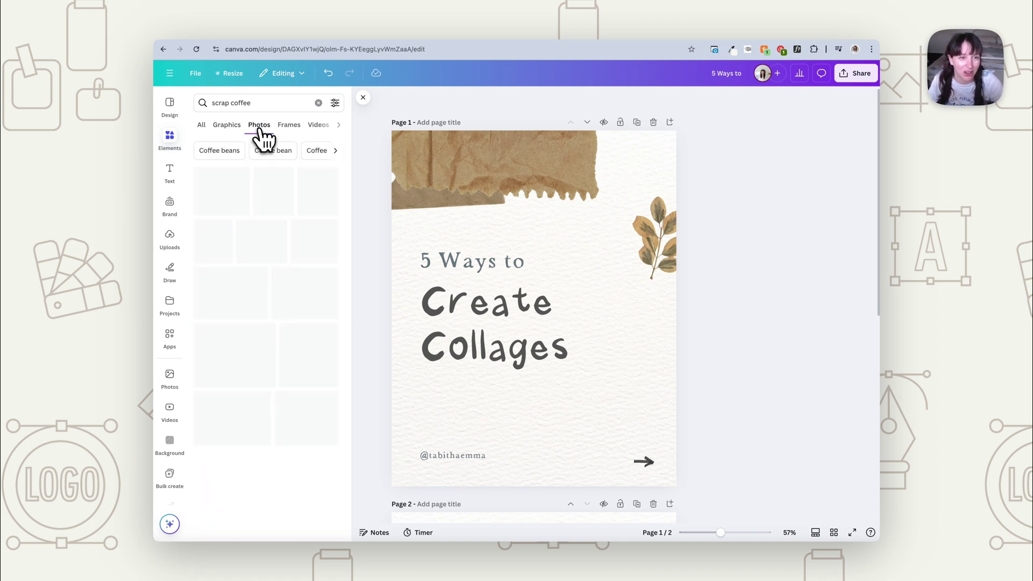
left_click(235, 134)
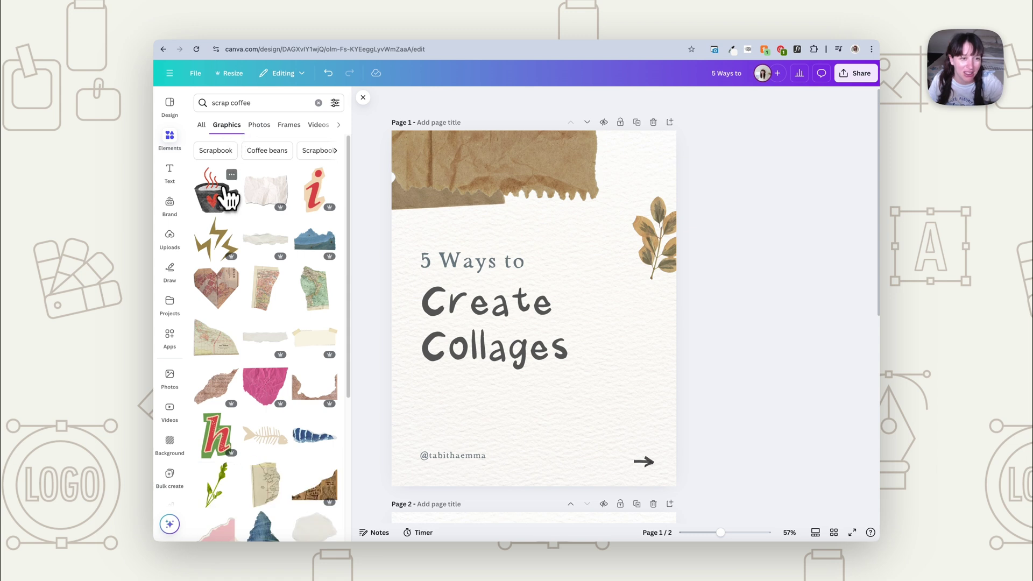
left_click(220, 201)
left_click_drag(644, 193, 486, 417)
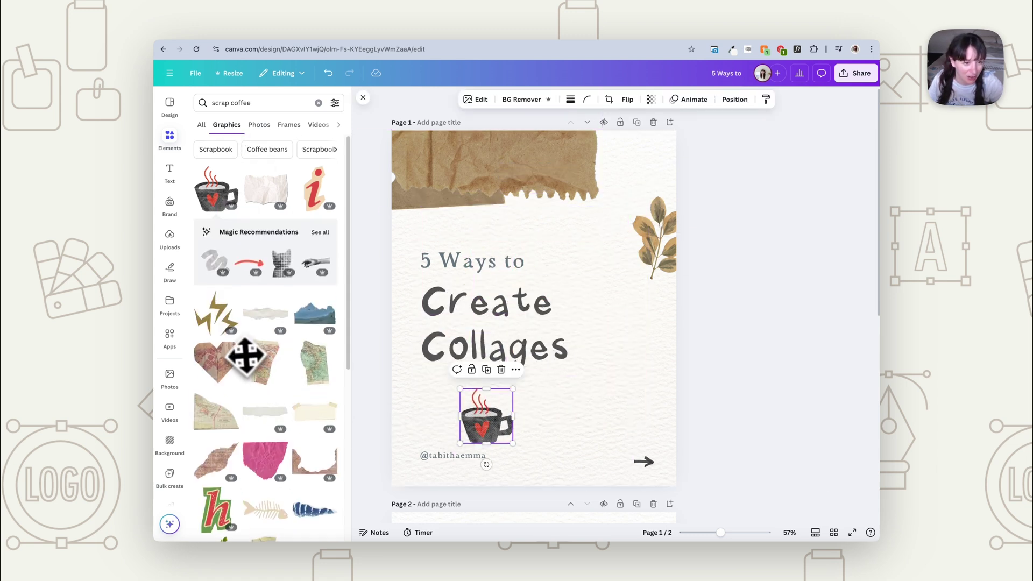
scroll(233, 306, "down", 1)
scroll(232, 306, "down", 10)
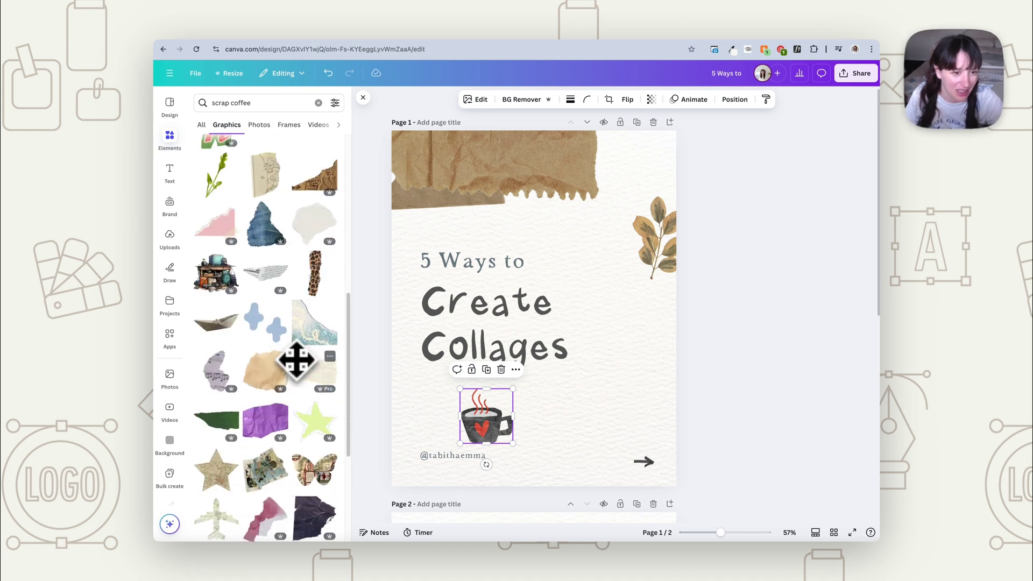
scroll(296, 359, "down", 3)
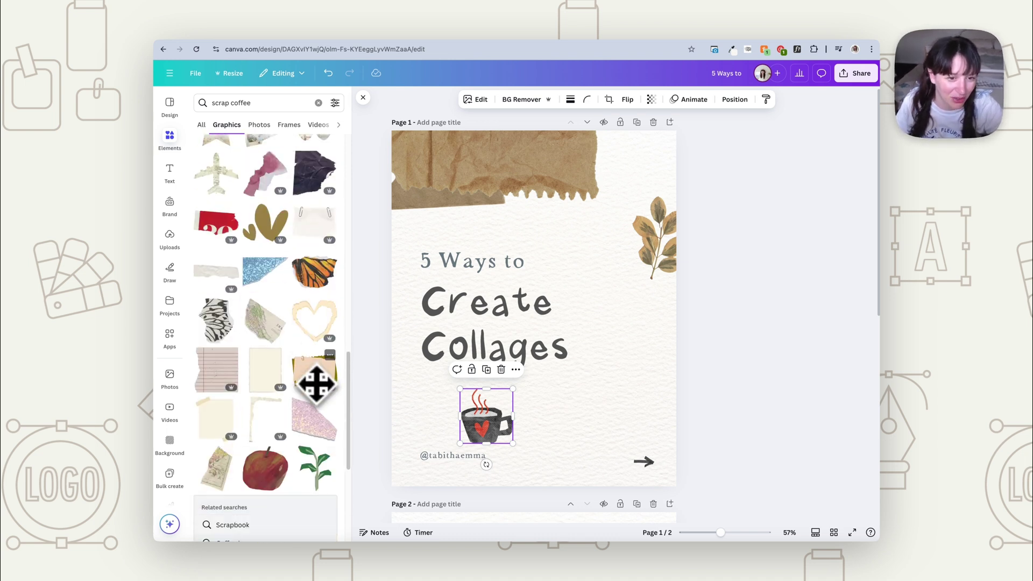
left_click(323, 333)
left_click_drag(592, 276, 675, 389)
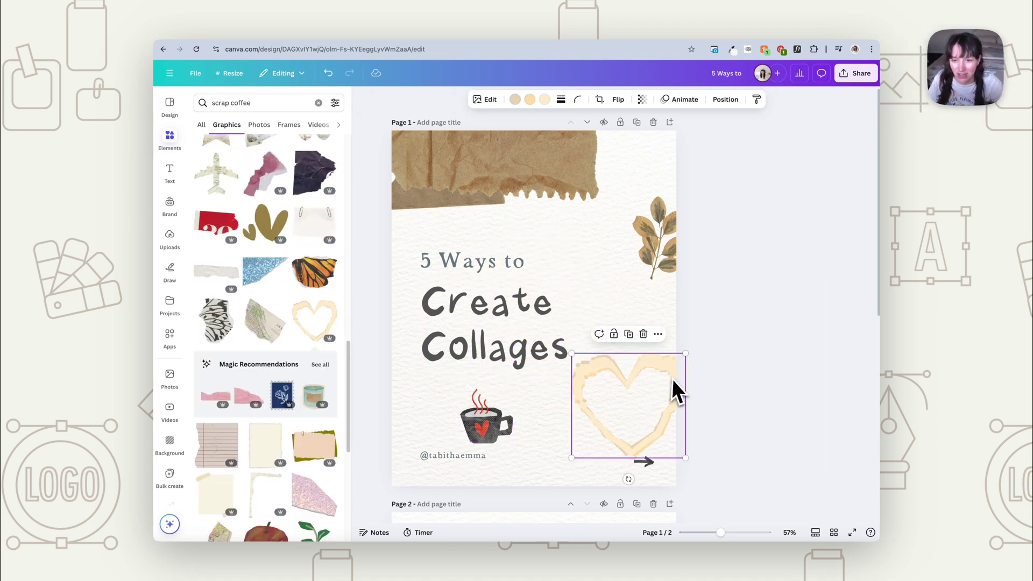
key("Delete")
left_click(486, 420)
key("Delete")
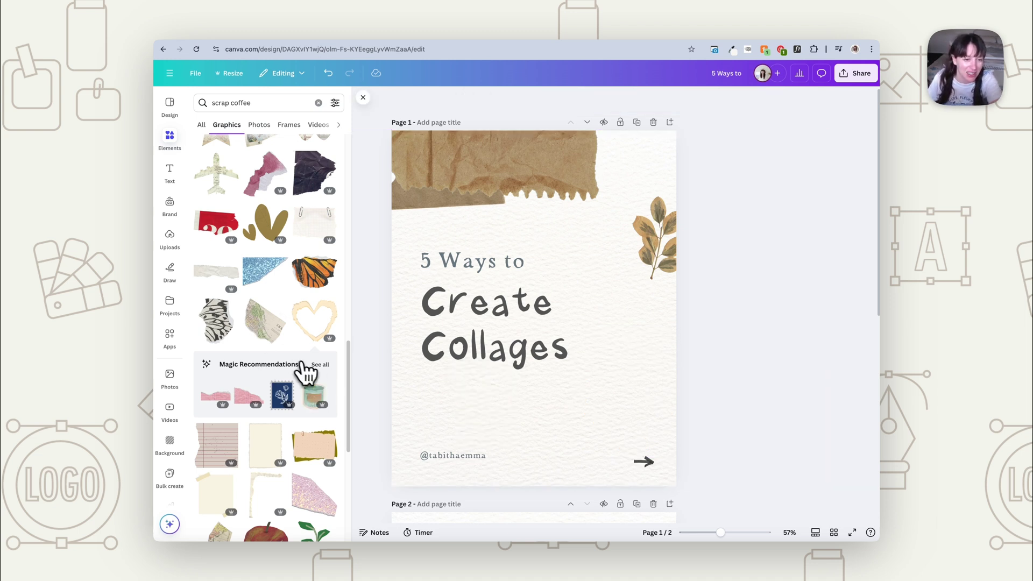
Add the candle graphic from similar recommendations, shrunk and placed beside the title's lower right.
left_click(322, 366)
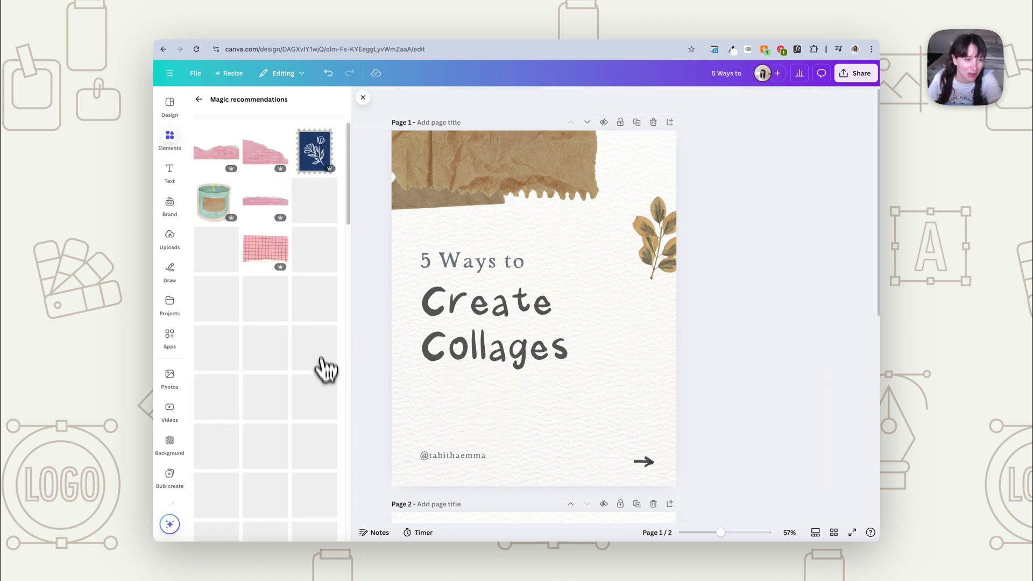
left_click(230, 217)
left_click_drag(647, 201, 521, 396)
left_click_drag(454, 397, 629, 387)
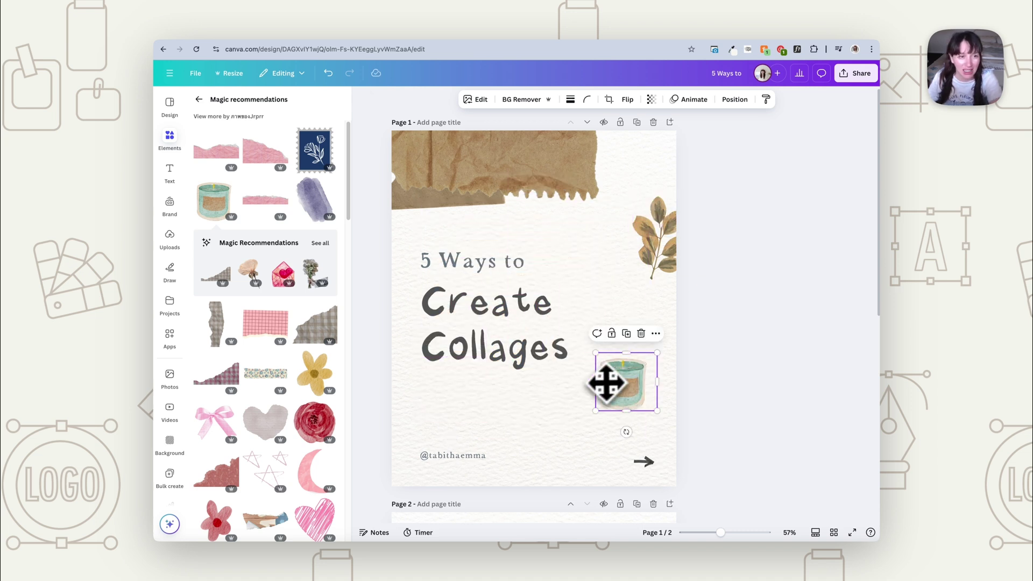
Add the headphones graphic from the candle creator's collection, sized and placed under the torn paper.
left_click(232, 185)
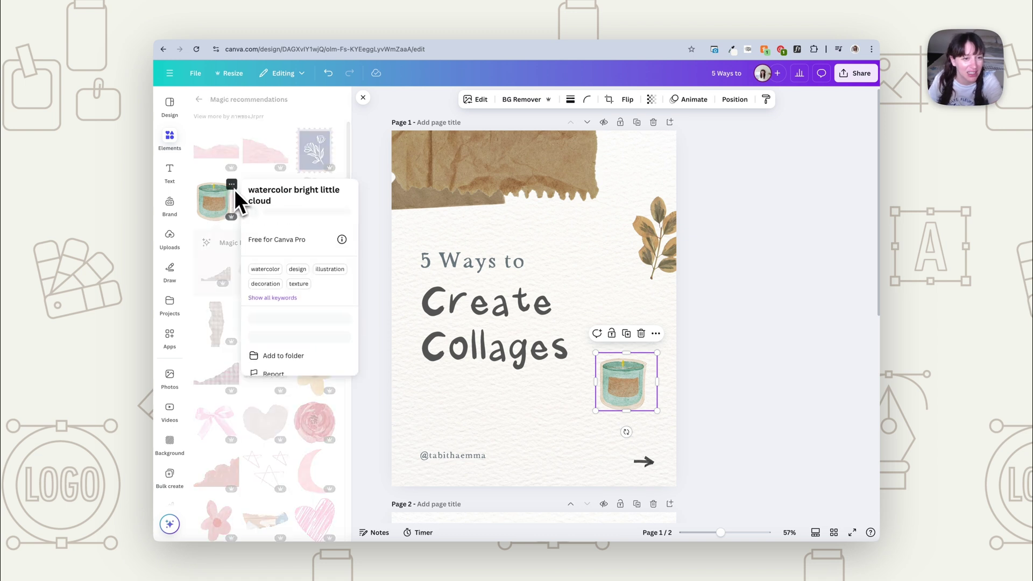
left_click(293, 213)
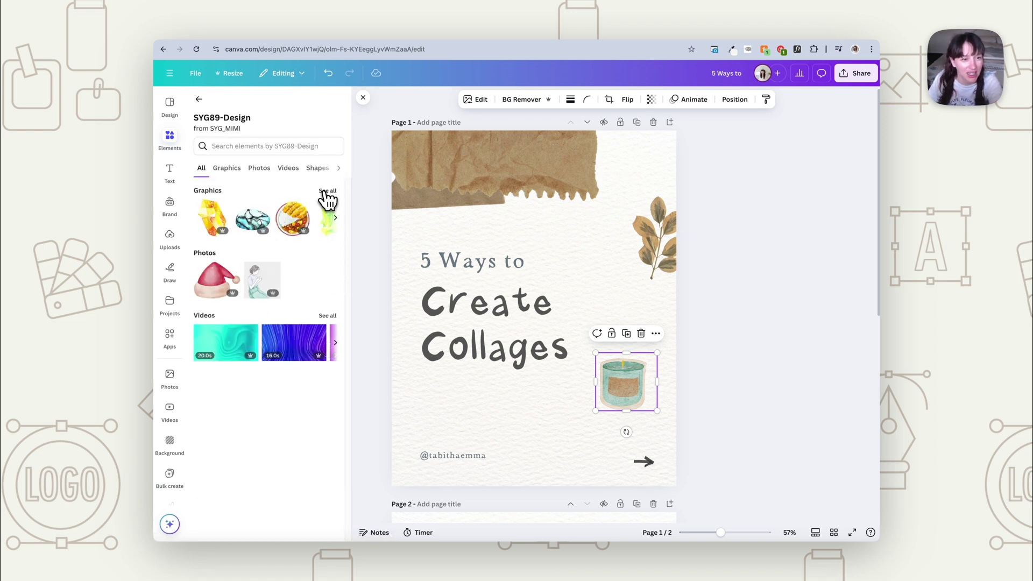
left_click(326, 191)
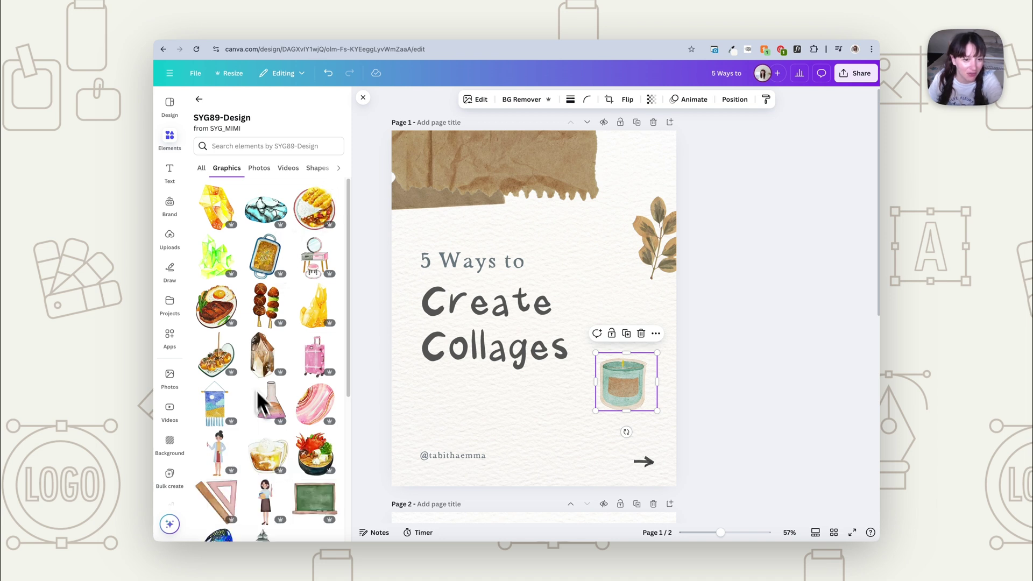
scroll(263, 376, "down", 5)
scroll(263, 370, "down", 10)
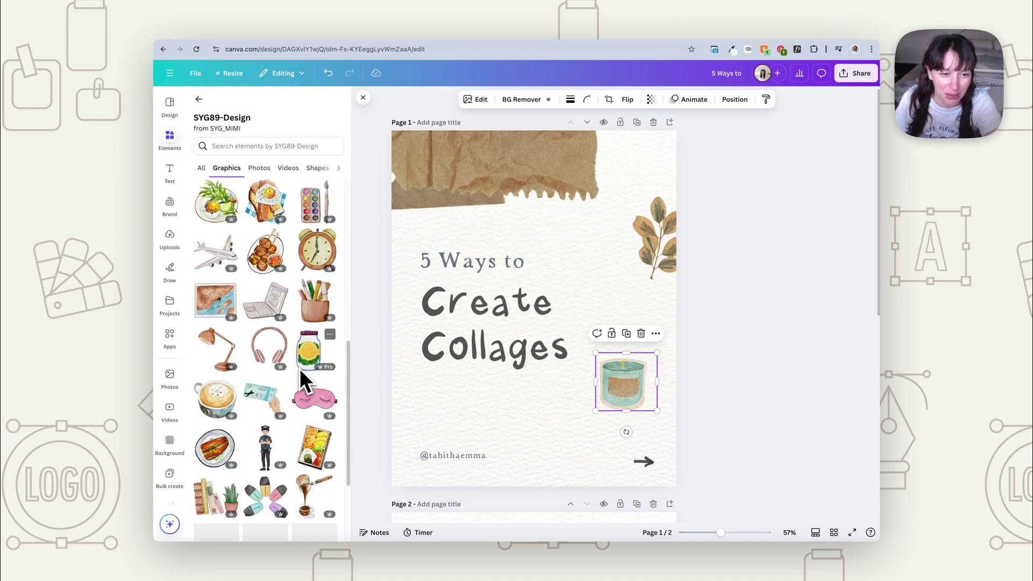
left_click(269, 349)
left_click_drag(647, 191, 497, 349)
left_click_drag(468, 405, 618, 176)
left_click_drag(602, 221, 586, 228)
left_click(710, 232)
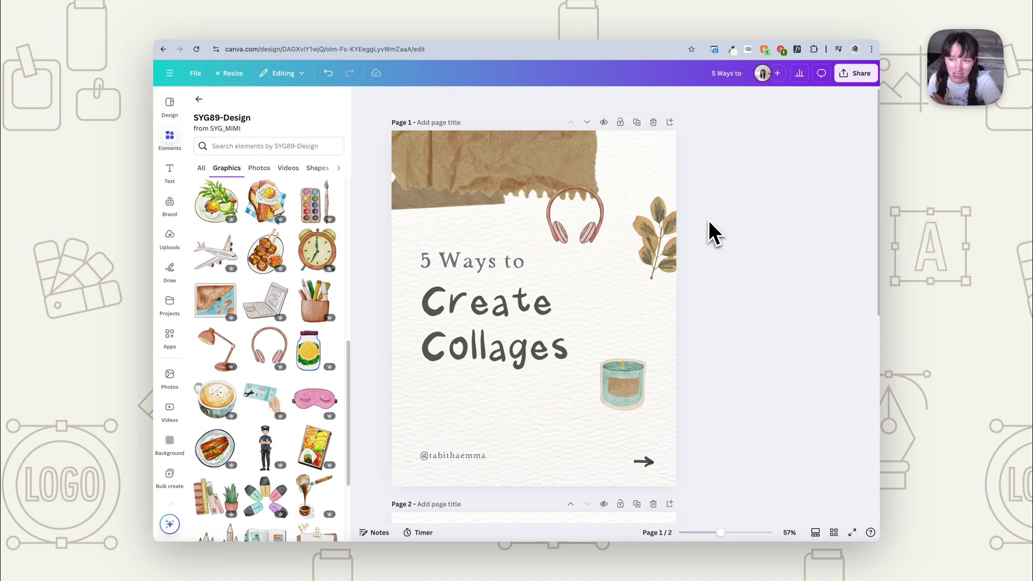
Delete the torn paper strip, headphones, leaf and candle graphics from the page.
left_click(477, 224)
key("Delete")
left_click(588, 240)
key("Delete")
left_click(655, 236)
key("Delete")
left_click(633, 393)
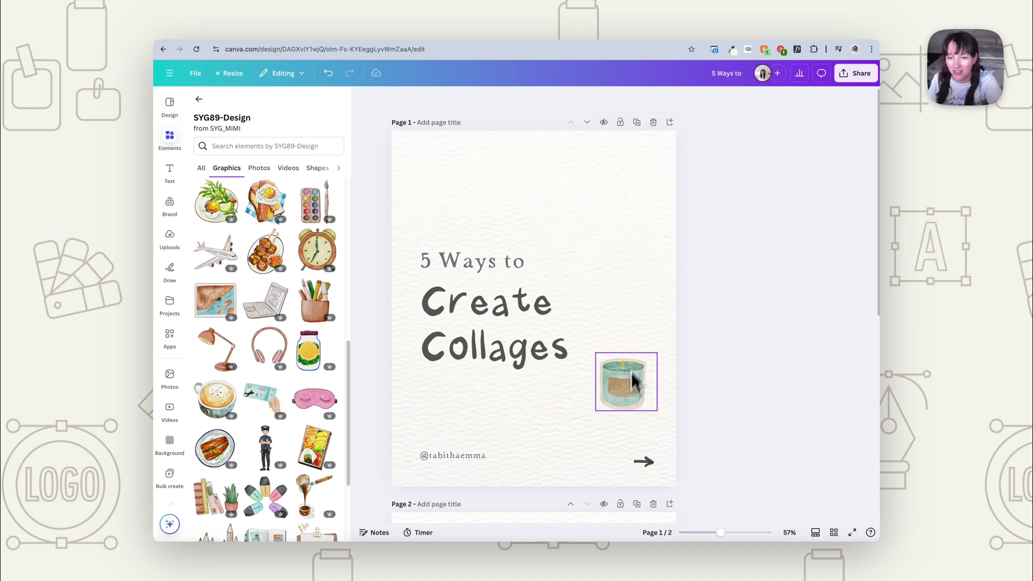
key("Delete")
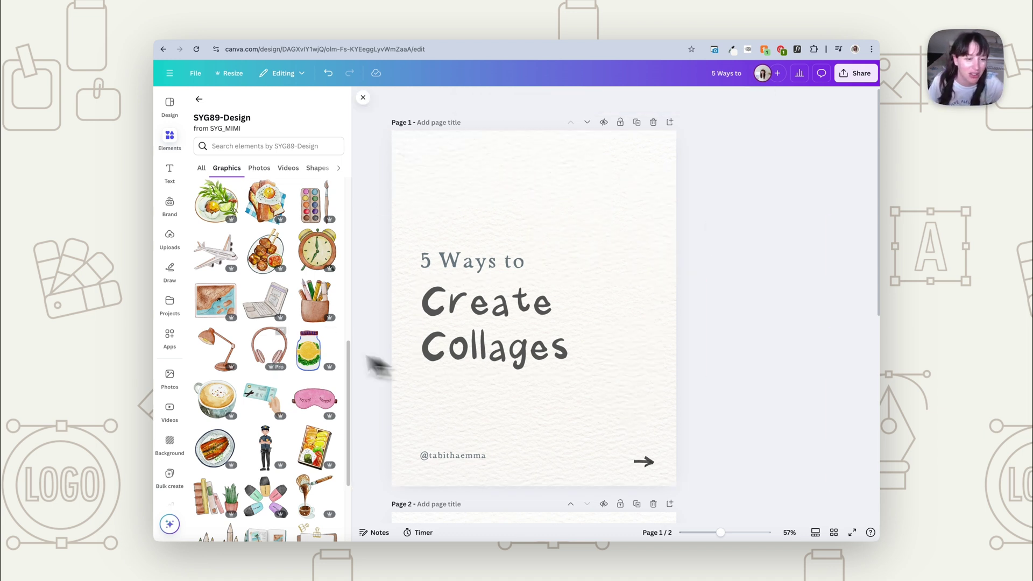
Browse the side panels and return to Elements for the Floral Deco creator's photos.
left_click(169, 139)
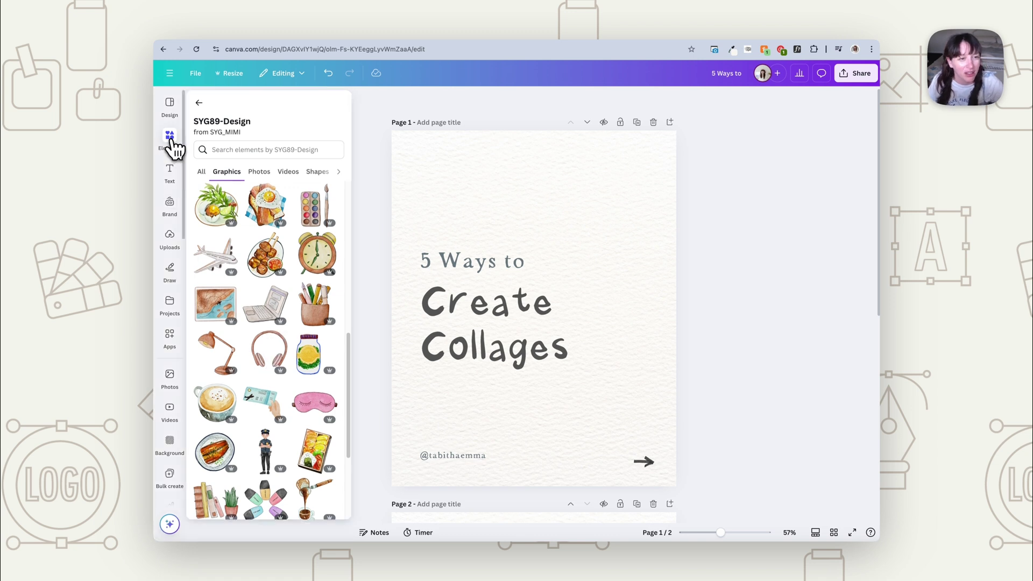
left_click(198, 105)
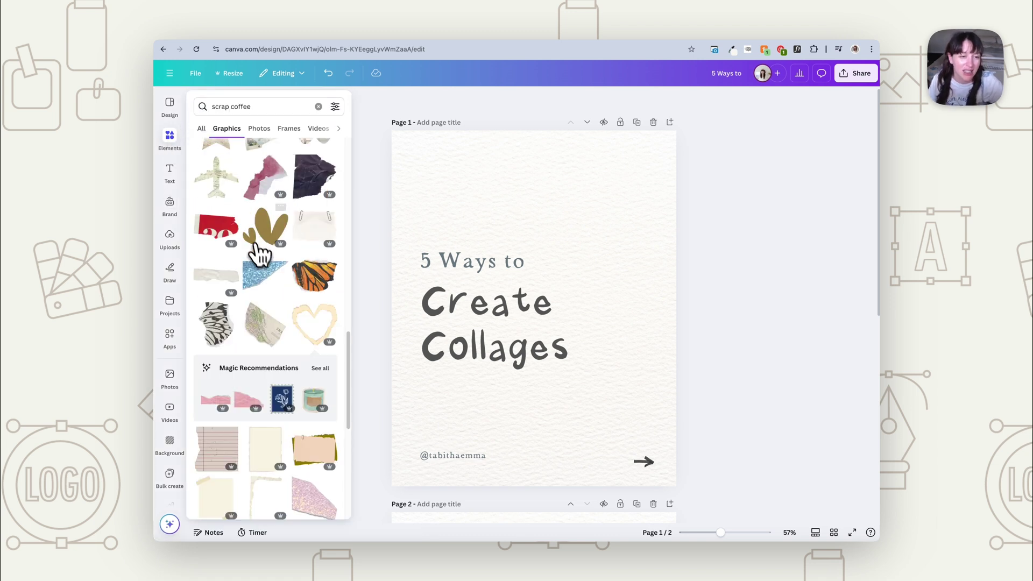
scroll(203, 241, "down", 3)
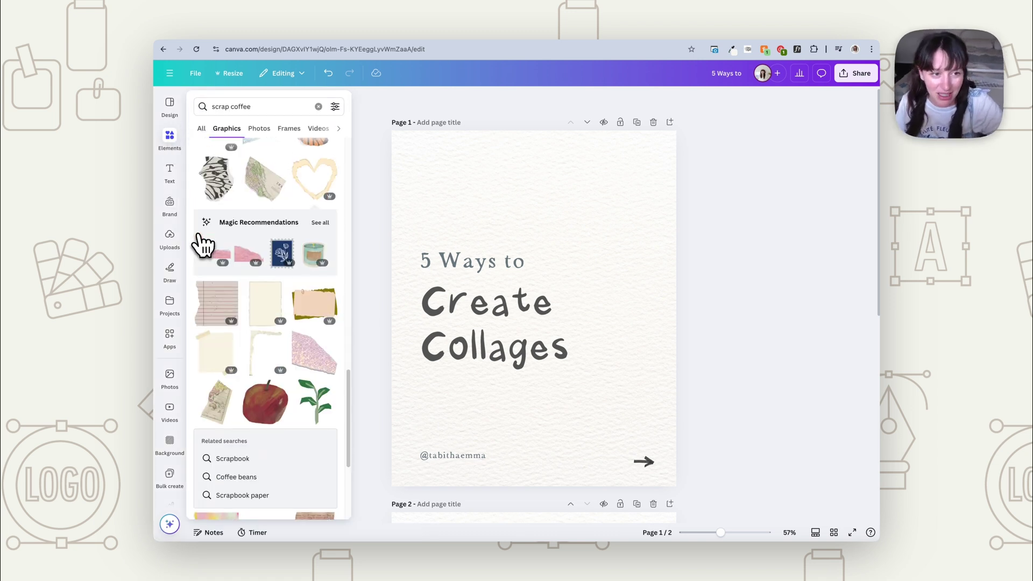
left_click(177, 247)
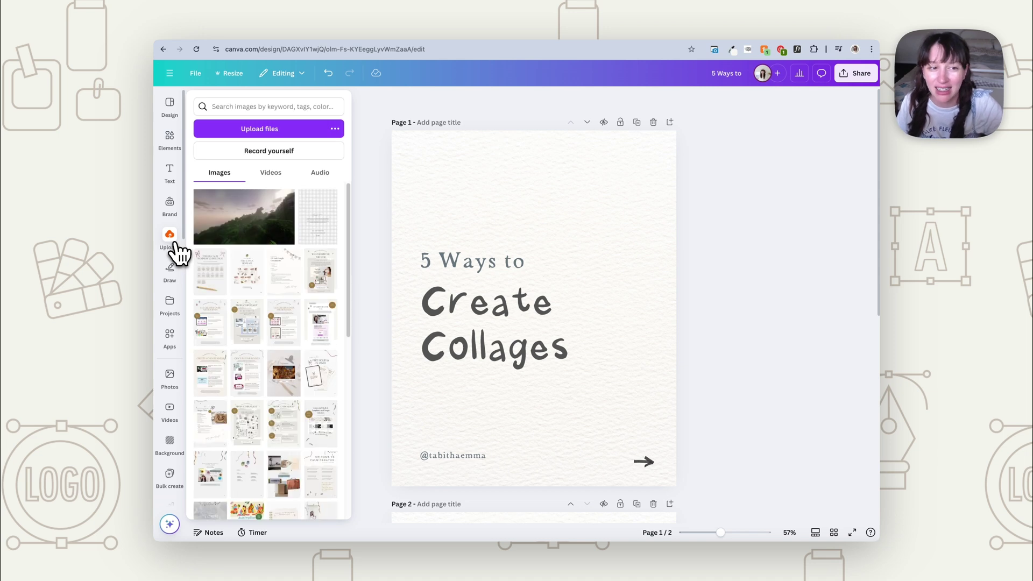
left_click(169, 218)
left_click(707, 280)
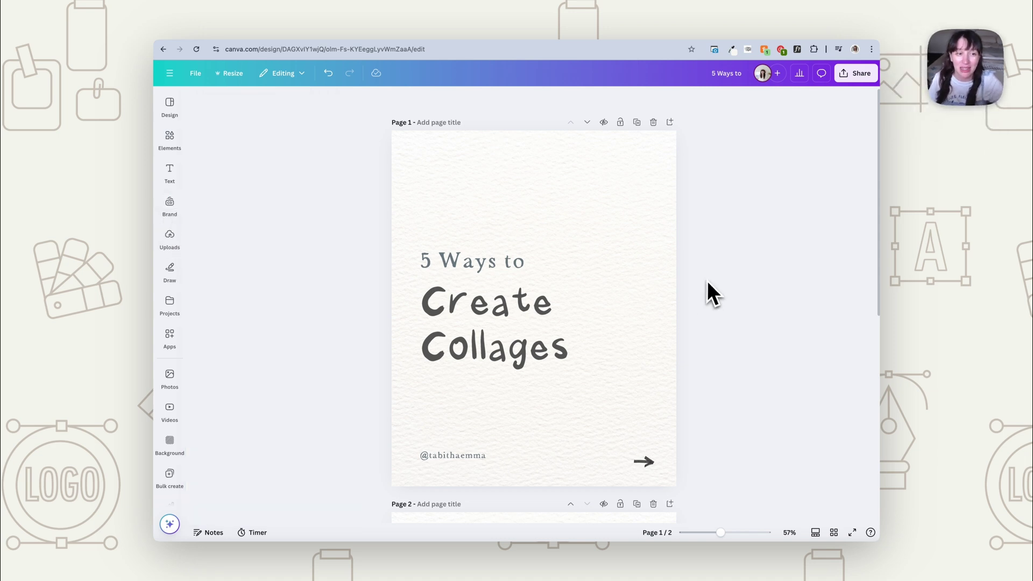
left_click(179, 144)
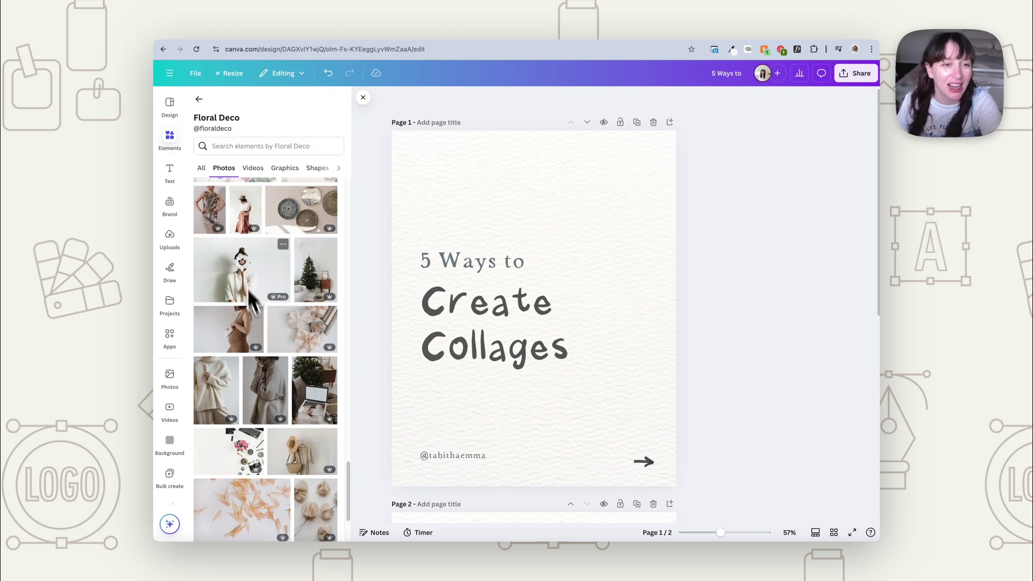
Add the hat-and-skirt photo, remove its background, and snap it smaller to the lower-right edge.
left_click(236, 217)
left_click_drag(545, 328, 634, 295)
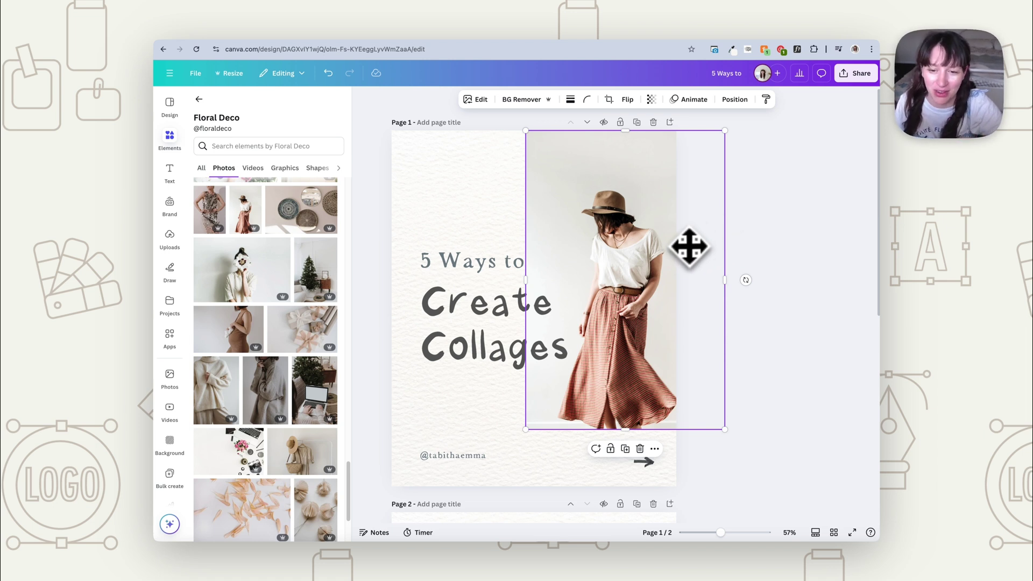
left_click(506, 101)
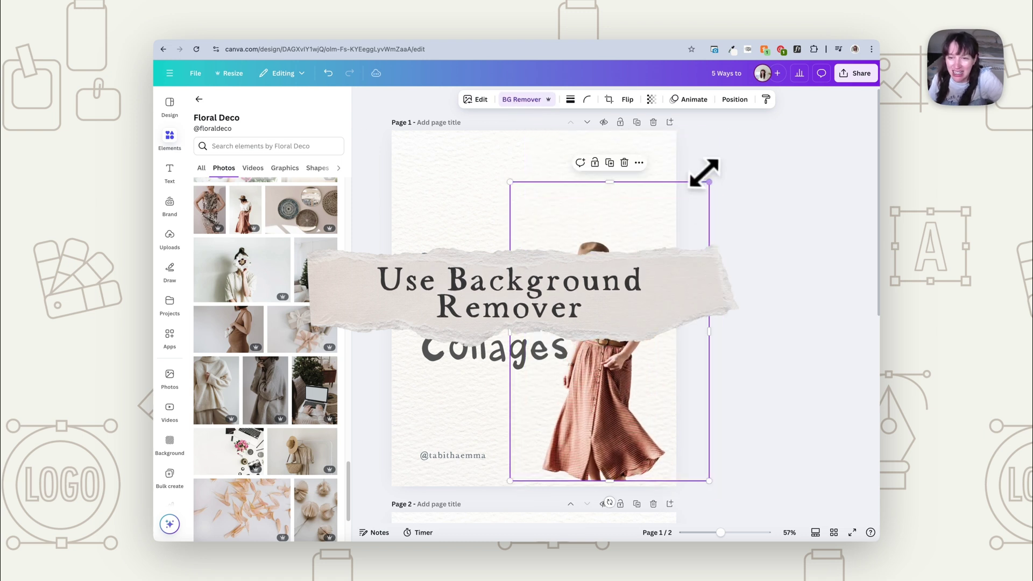
left_click_drag(709, 181, 661, 247)
left_click_drag(646, 282, 635, 325)
left_click(737, 195)
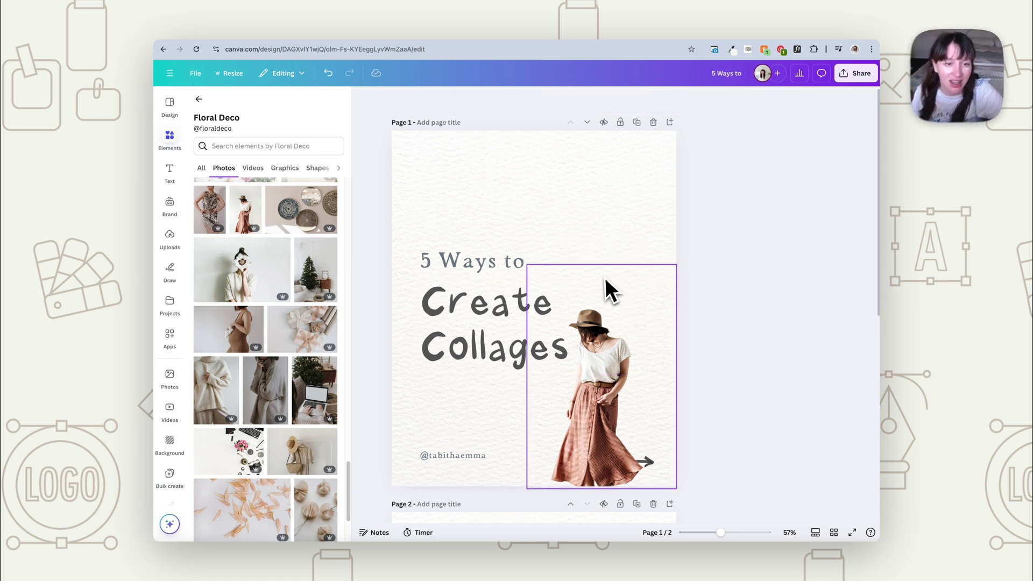
scroll(280, 287, "up", 3)
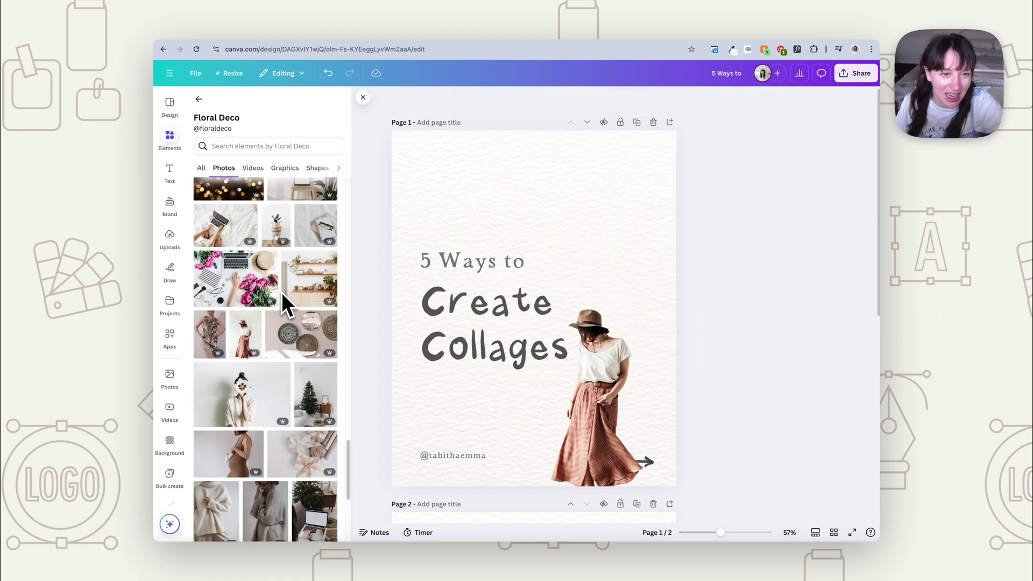
Place the laptop-on-stool photo, remove its background, erase the plant with size-80 brush, then delete it.
left_click_drag(318, 189, 633, 138)
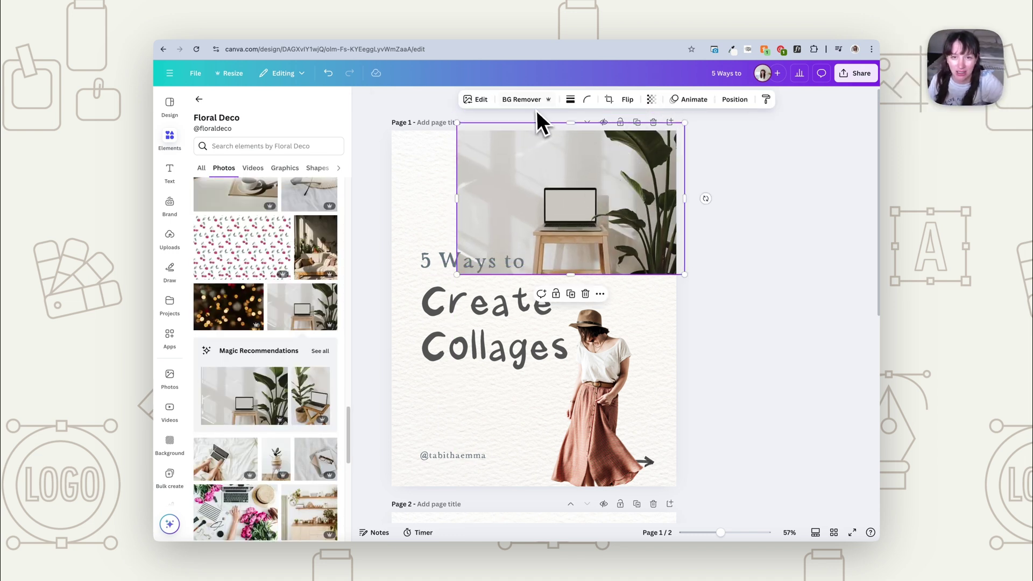
left_click(509, 102)
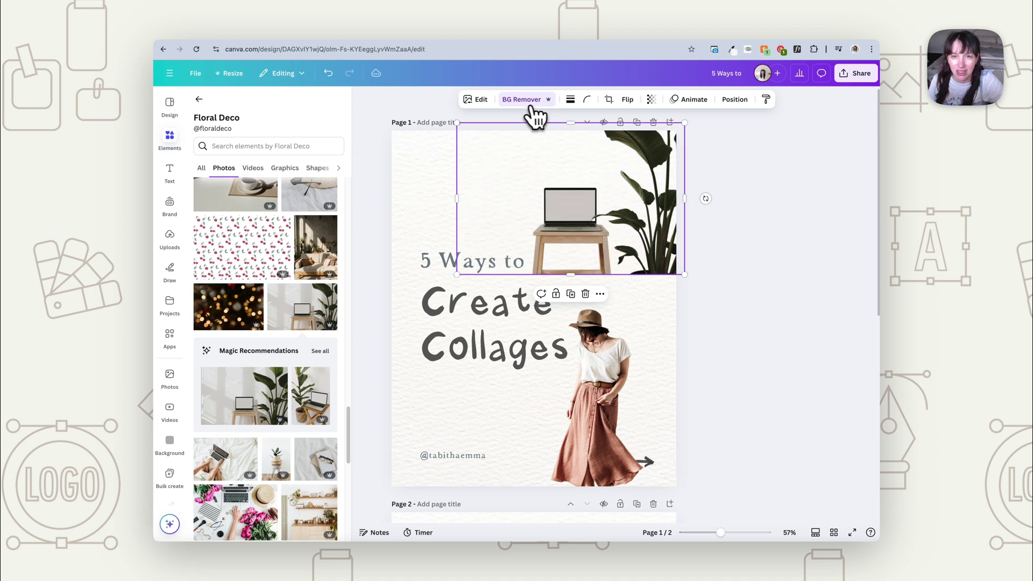
left_click(548, 101)
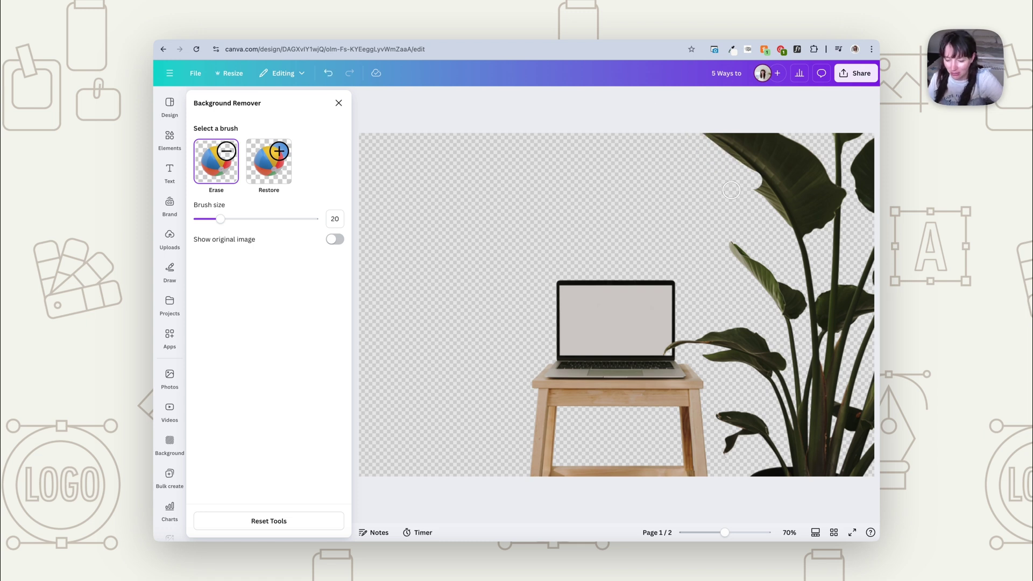
left_click_drag(220, 219, 290, 218)
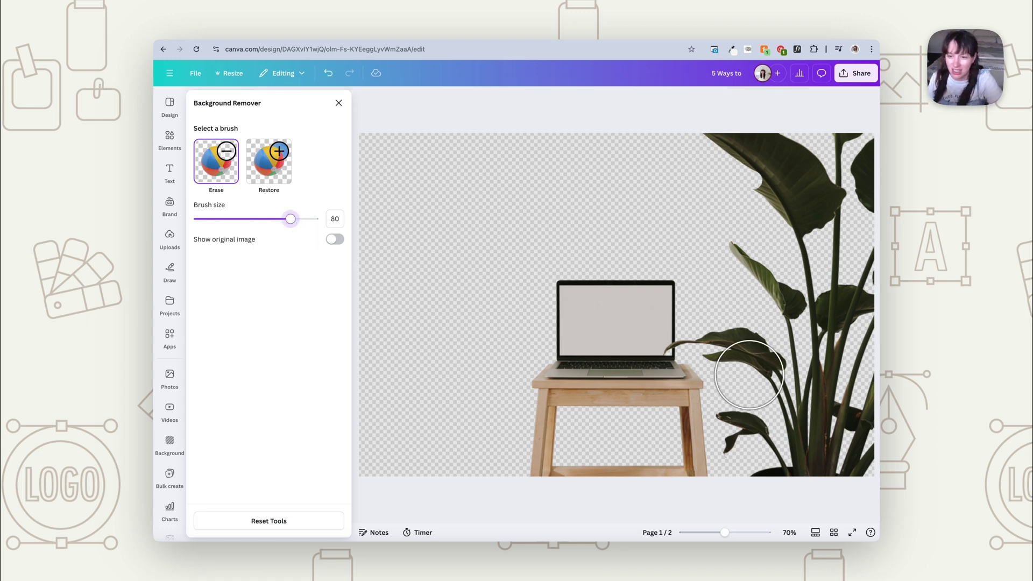
mouse_move(827, 428)
left_mouse_down()
mouse_move(834, 468)
mouse_move(850, 393)
mouse_move(846, 125)
mouse_move(705, 141)
mouse_move(778, 218)
mouse_move(790, 174)
mouse_move(743, 233)
left_mouse_up()
mouse_move(726, 289)
left_mouse_down()
mouse_move(774, 483)
mouse_move(801, 329)
mouse_move(778, 260)
left_mouse_up()
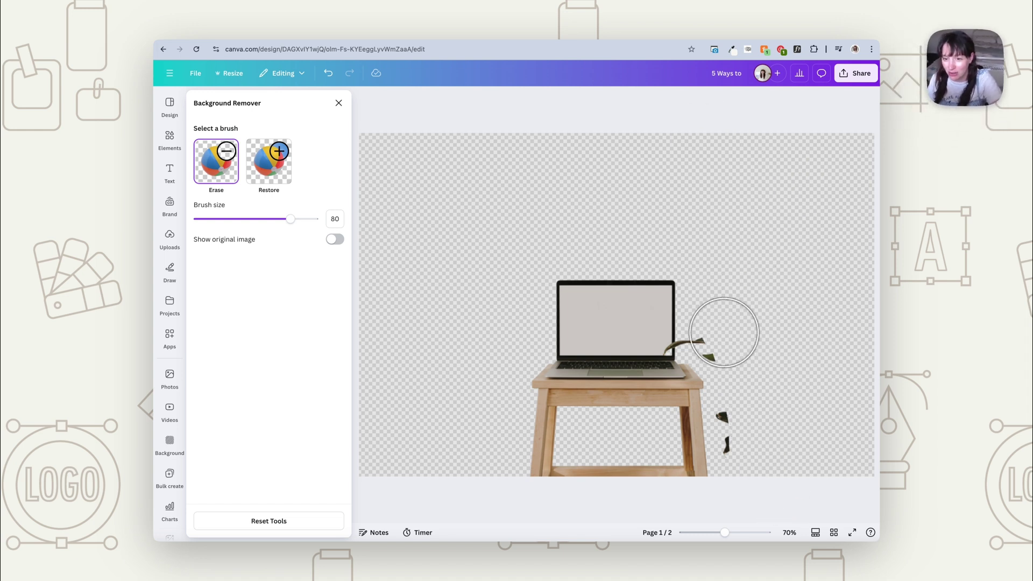
left_click_drag(730, 365, 738, 430)
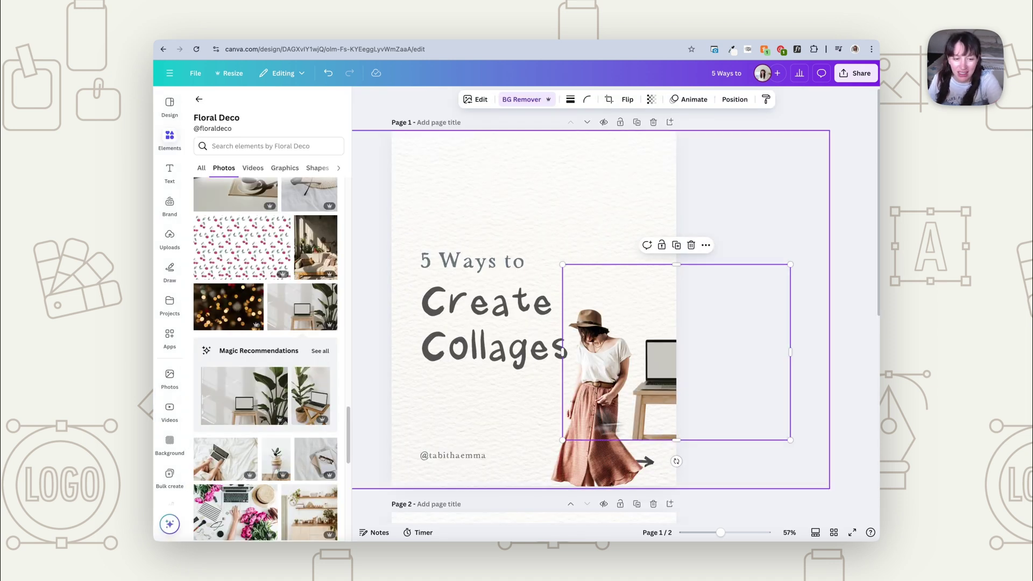
key("Delete")
scroll(281, 308, "up", 5)
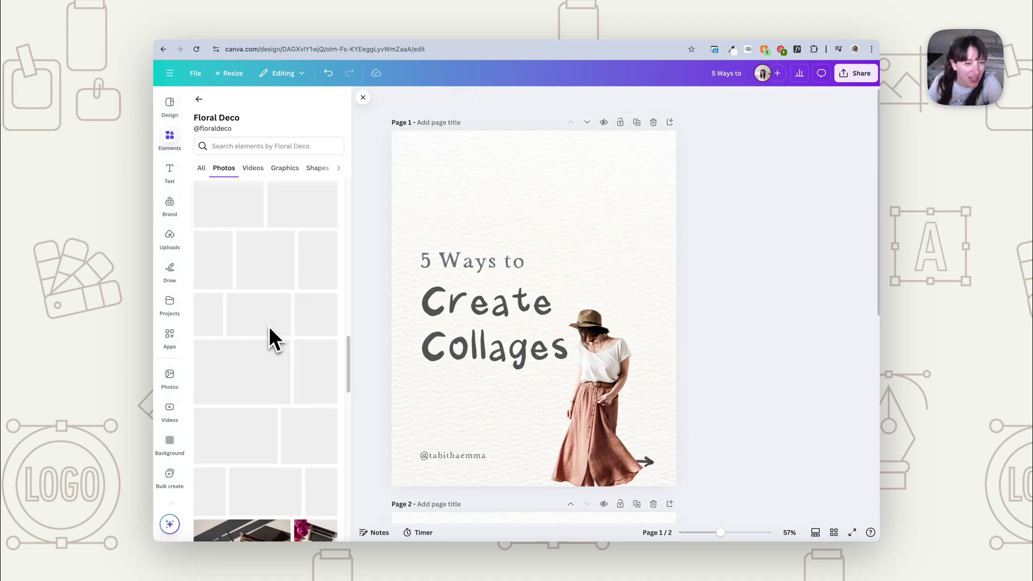
Add the hat flat-lay photo at the page top, remove its background, and erase the sunglasses and plant.
left_click(262, 336)
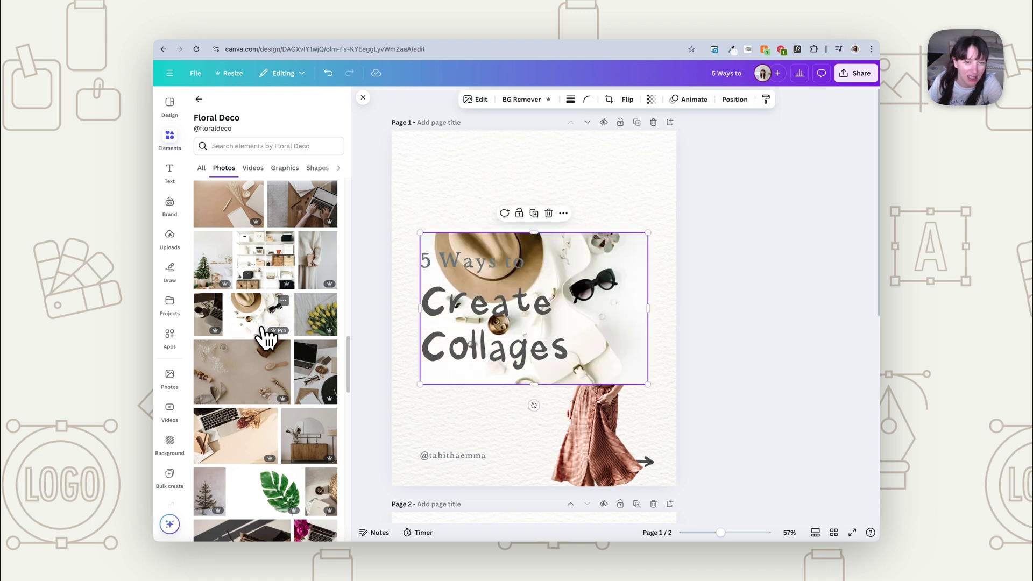
left_click_drag(534, 248, 533, 143)
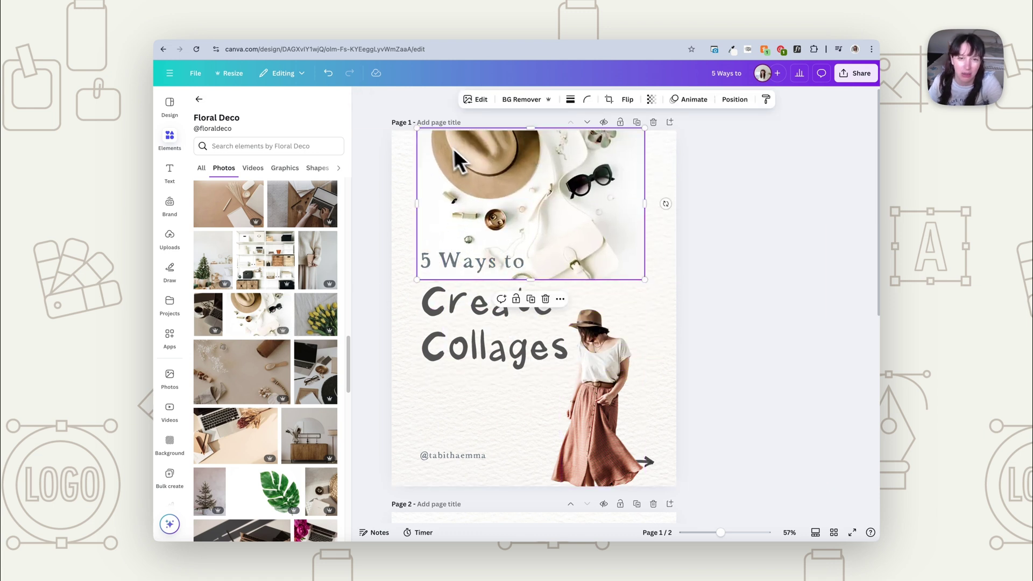
left_click(534, 100)
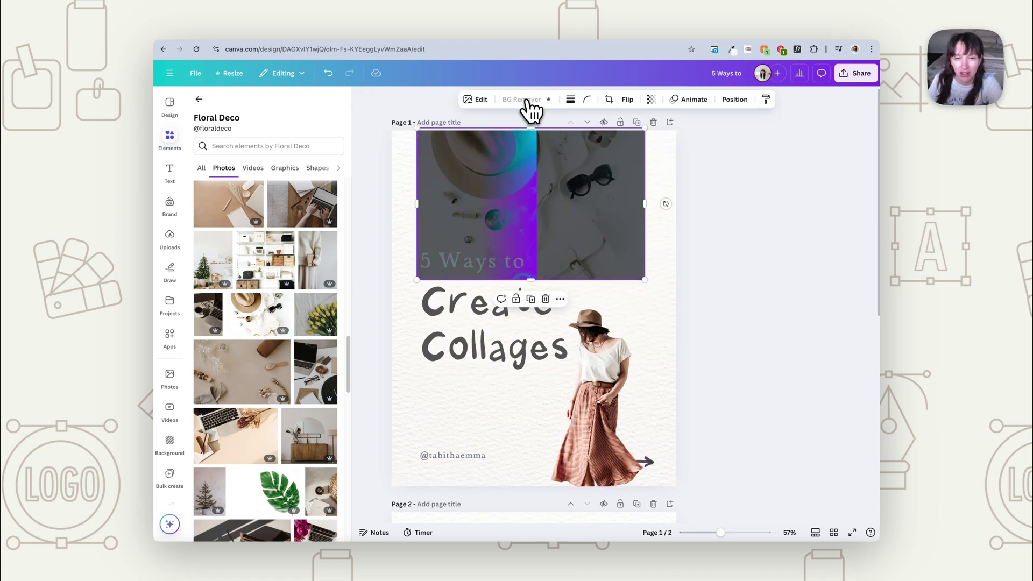
left_click(530, 107)
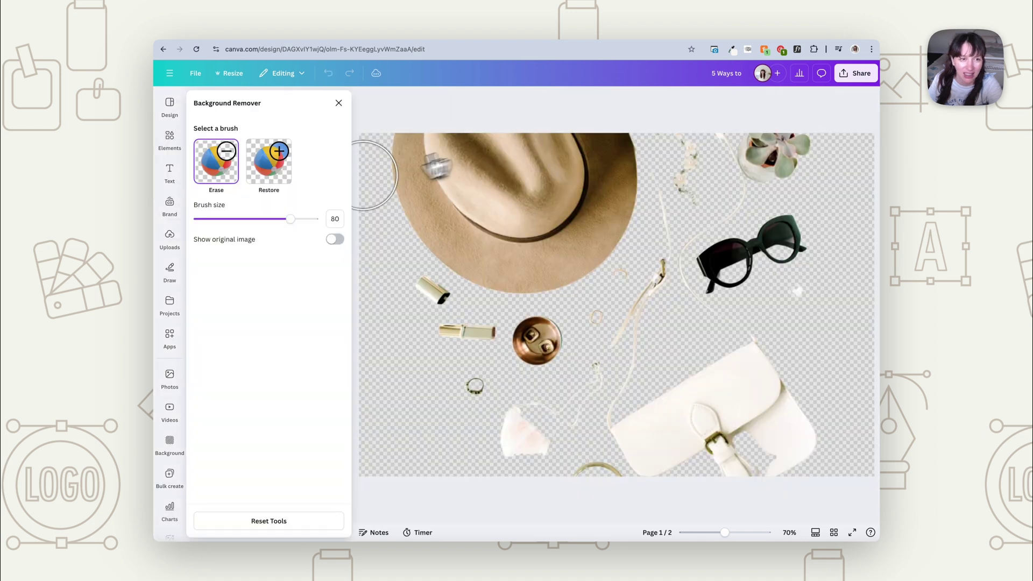
mouse_move(696, 305)
left_mouse_down()
mouse_move(726, 291)
mouse_move(779, 222)
mouse_move(791, 186)
mouse_move(770, 148)
mouse_move(697, 163)
mouse_move(694, 155)
mouse_move(730, 264)
mouse_move(740, 372)
mouse_move(712, 277)
left_mouse_up()
key("Escape")
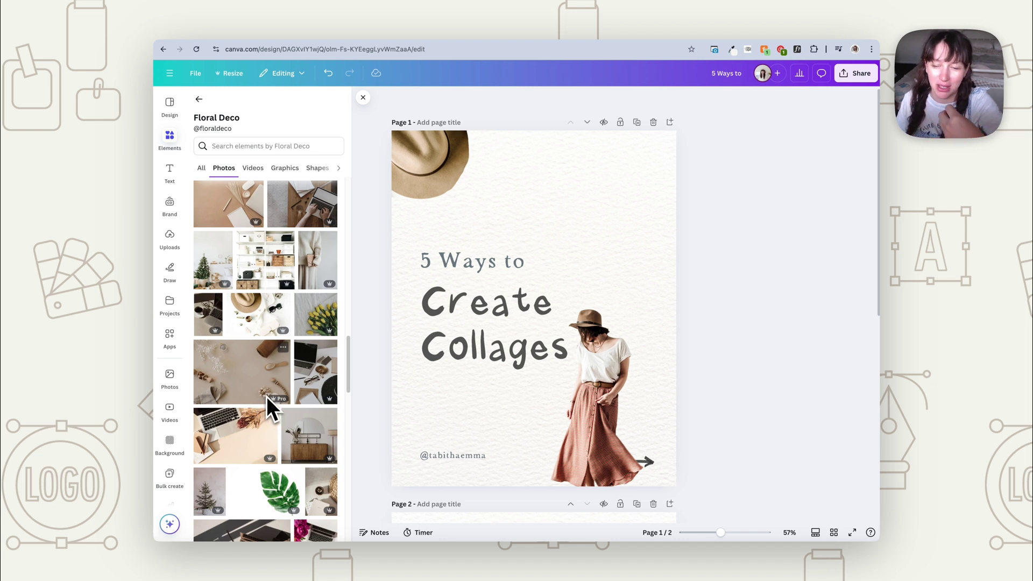
Delete the woman cut-out and the hat photo from the page.
left_click_drag(266, 397, 259, 457)
left_click(546, 437)
key("Delete")
left_click(425, 207)
key("Delete")
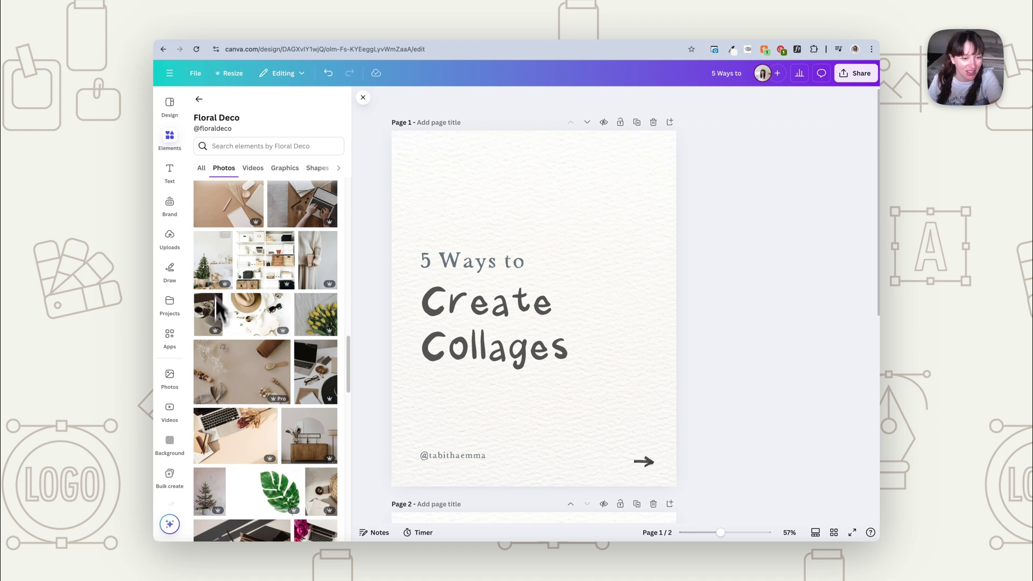
left_click(223, 500)
left_click_drag(553, 414, 628, 423)
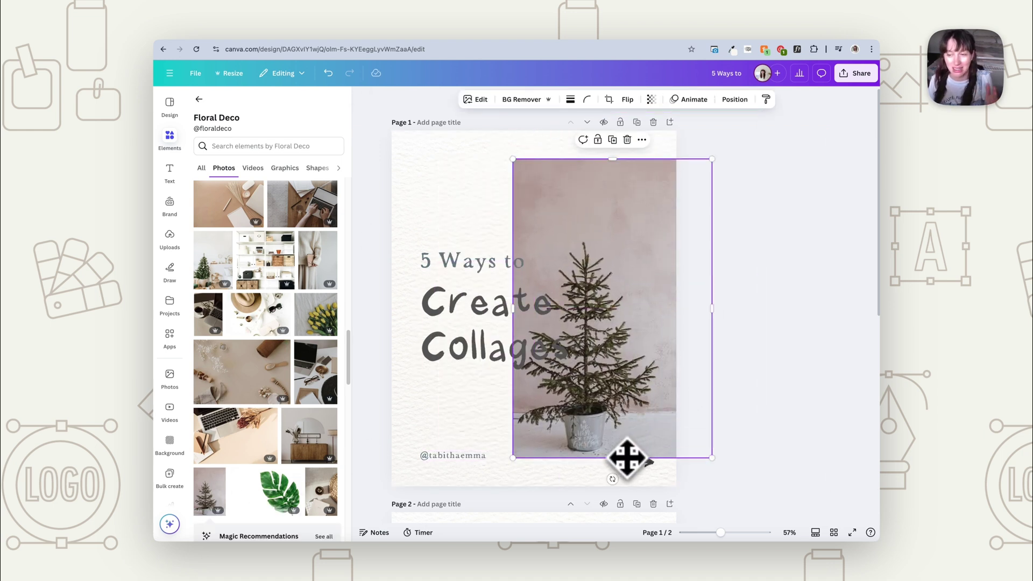
left_click(522, 102)
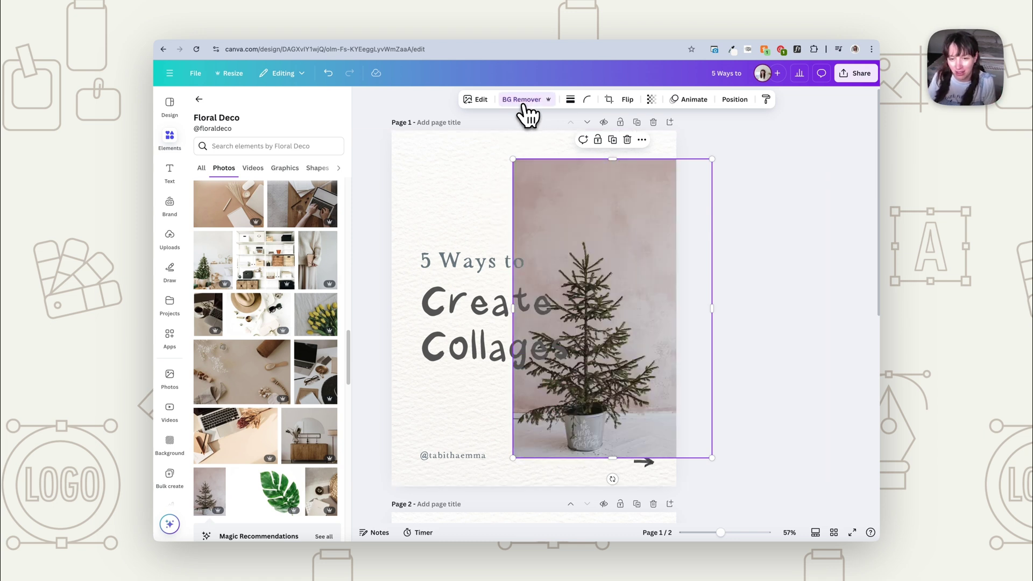
left_click(525, 102)
left_click_drag(252, 219, 206, 218)
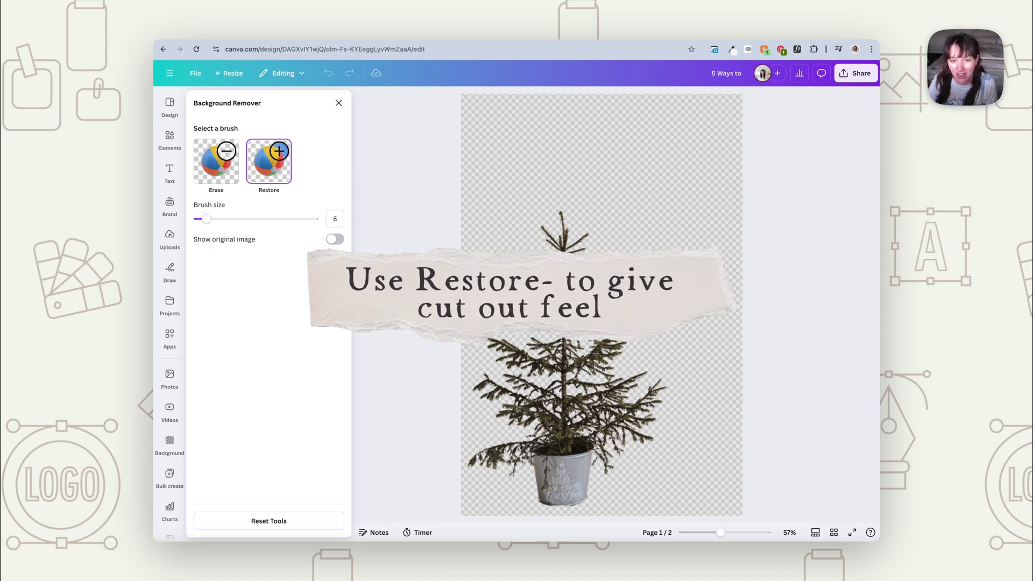
mouse_move(509, 285)
left_mouse_down()
mouse_move(557, 327)
mouse_move(522, 344)
mouse_move(556, 366)
left_mouse_up()
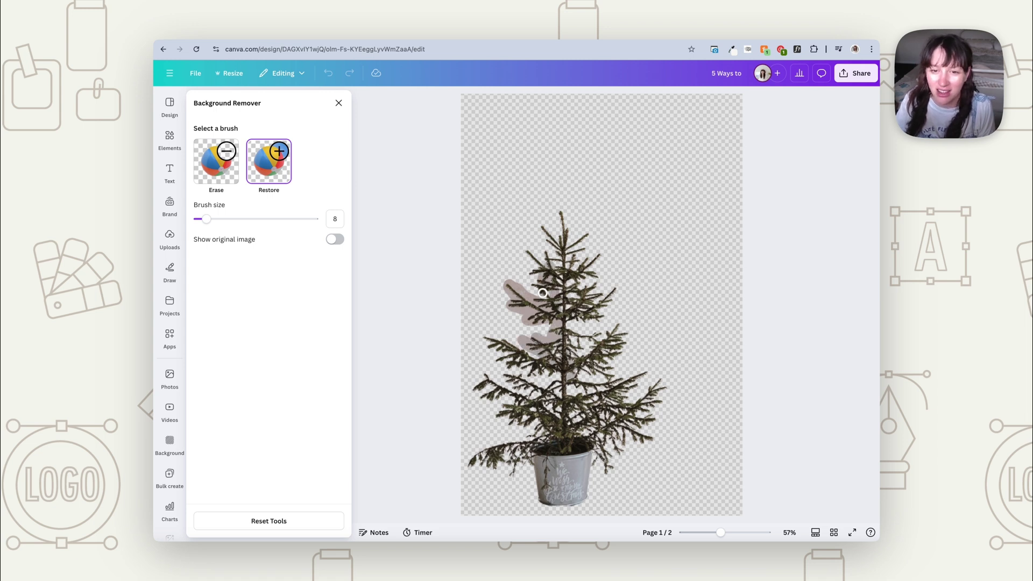
mouse_move(549, 299)
left_mouse_down()
mouse_move(560, 212)
mouse_move(550, 233)
left_mouse_up()
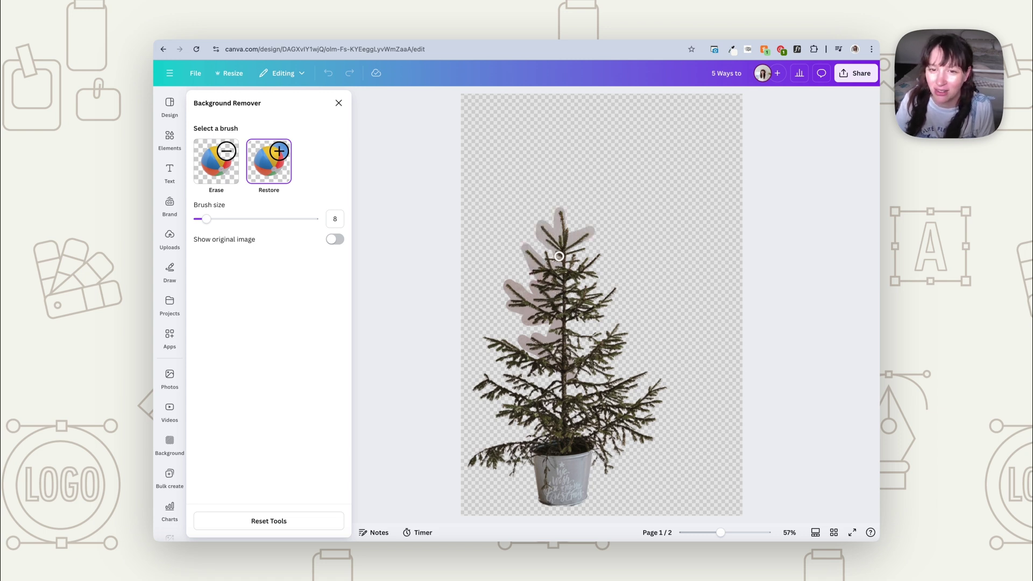
mouse_move(579, 270)
left_mouse_down()
mouse_move(598, 256)
mouse_move(586, 270)
left_mouse_up()
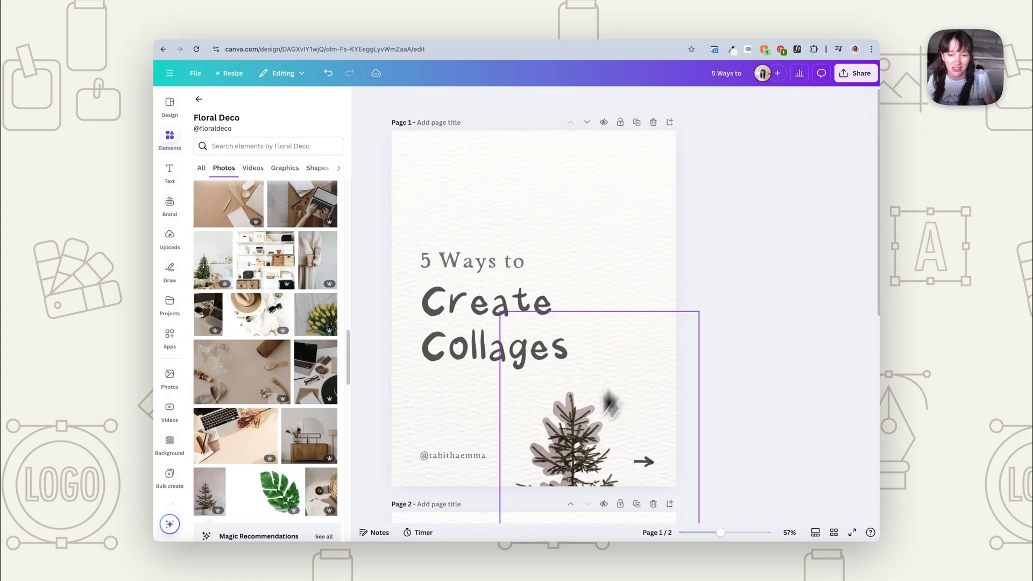
left_click(573, 434)
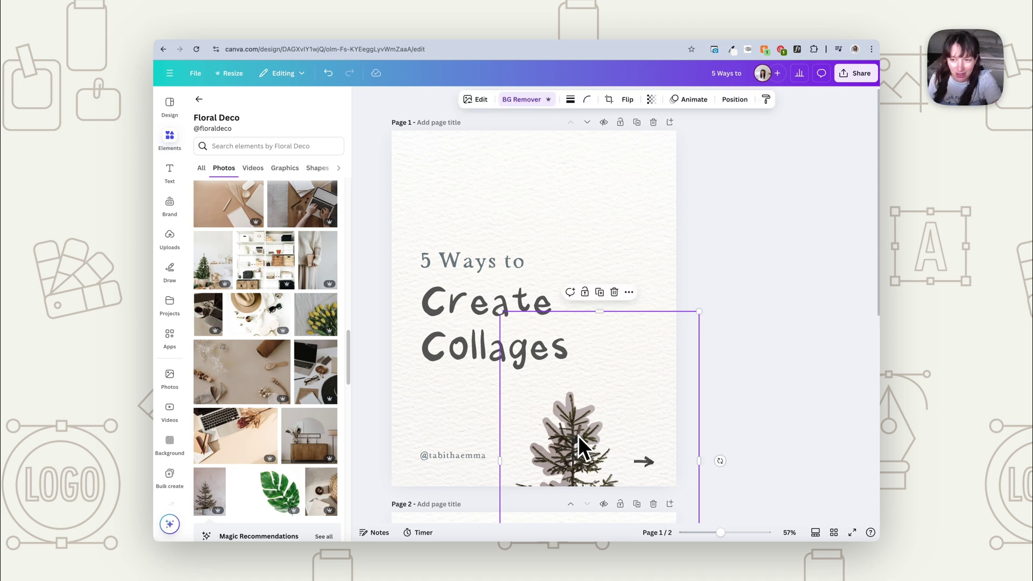
key("Delete")
scroll(295, 290, "down", 5)
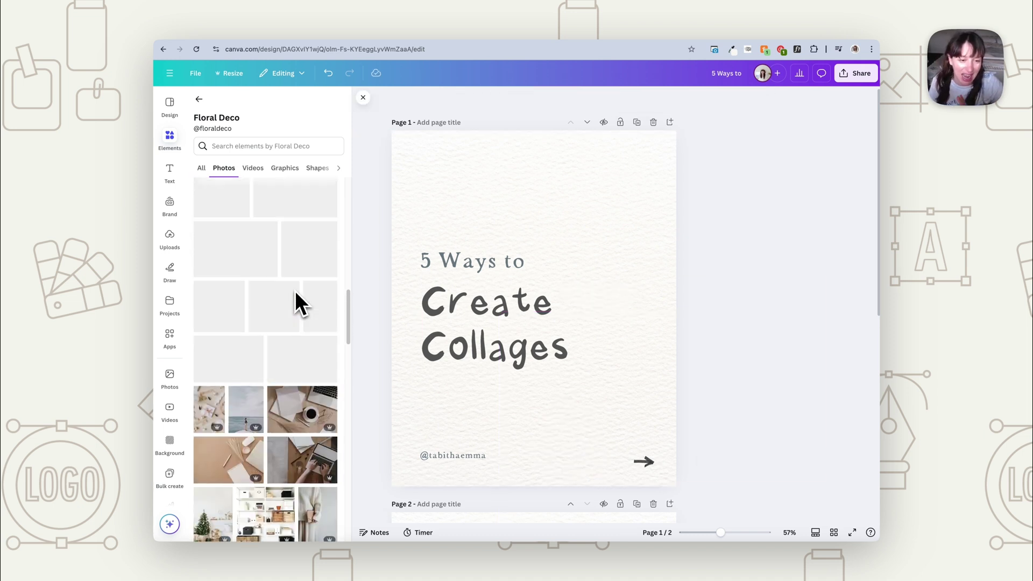
Add the gift-box photo and trace a freeform Choppy Crop outline around the boxes.
left_click(295, 291)
left_click_drag(600, 199, 604, 203)
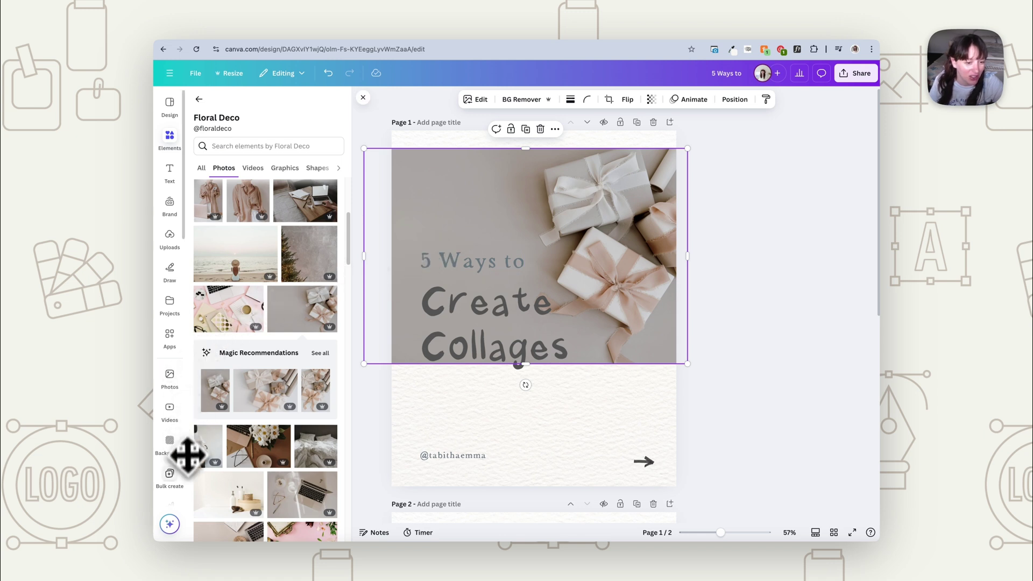
left_click(170, 338)
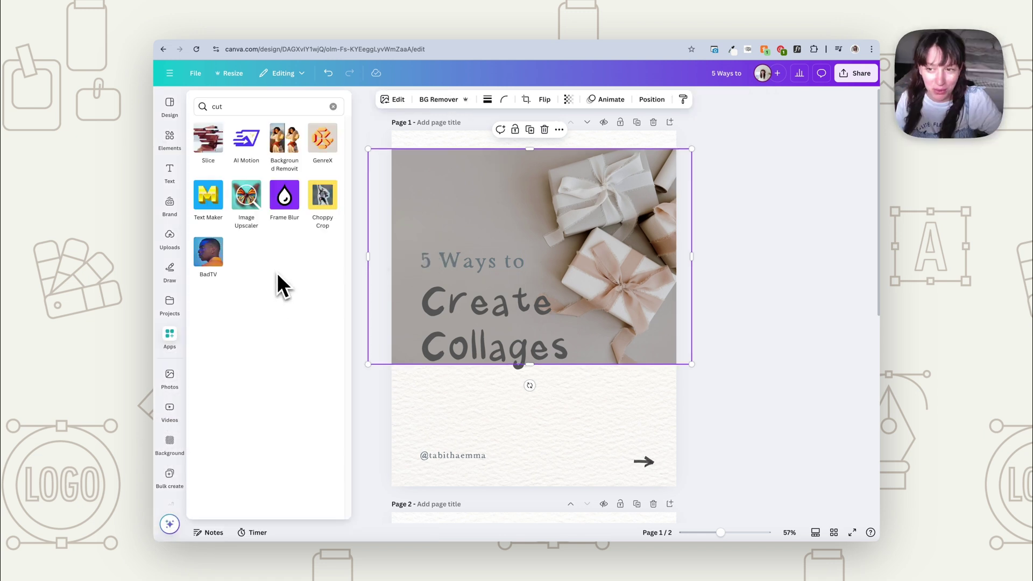
left_click(321, 204)
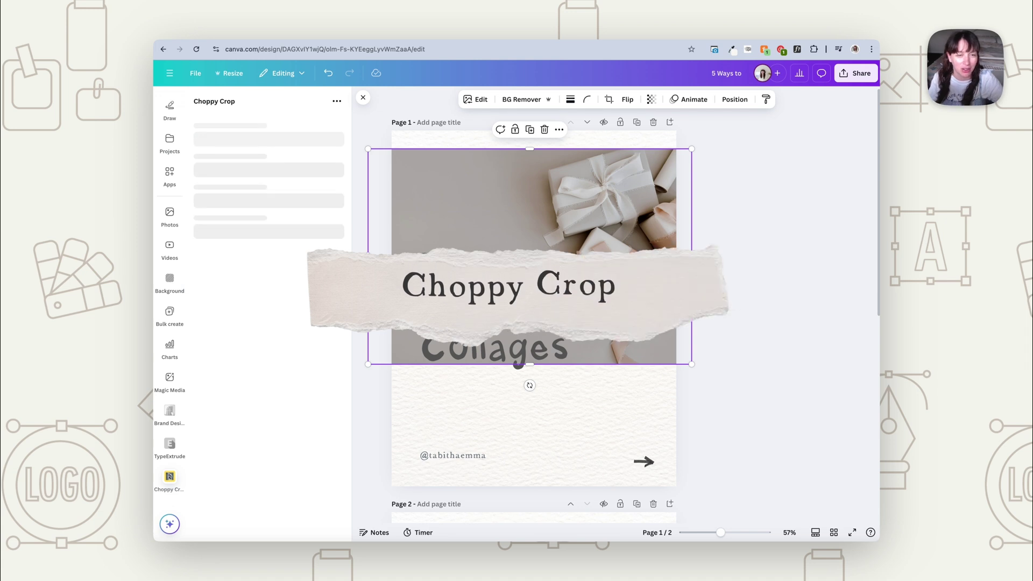
left_click(336, 234)
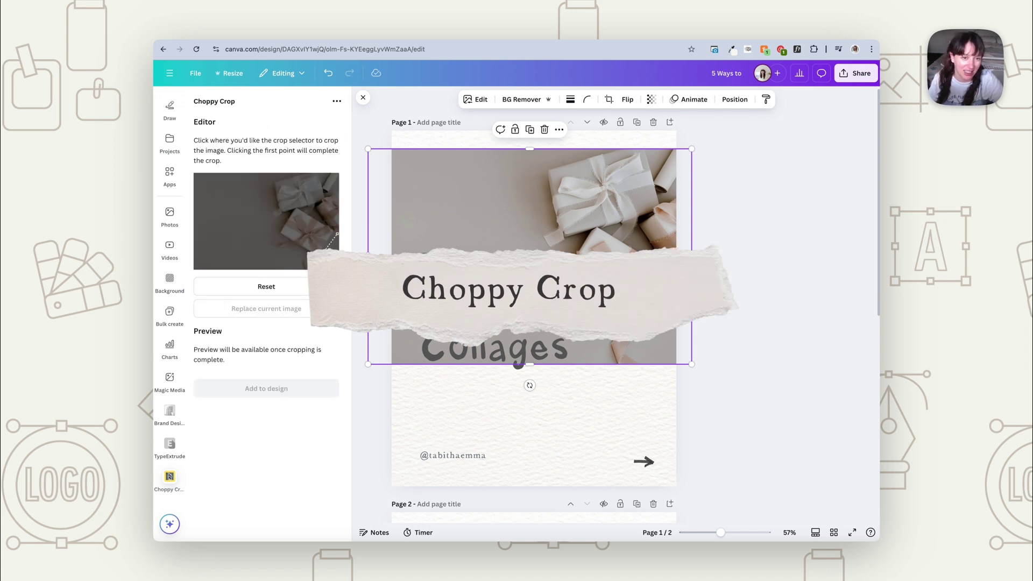
left_click(319, 259)
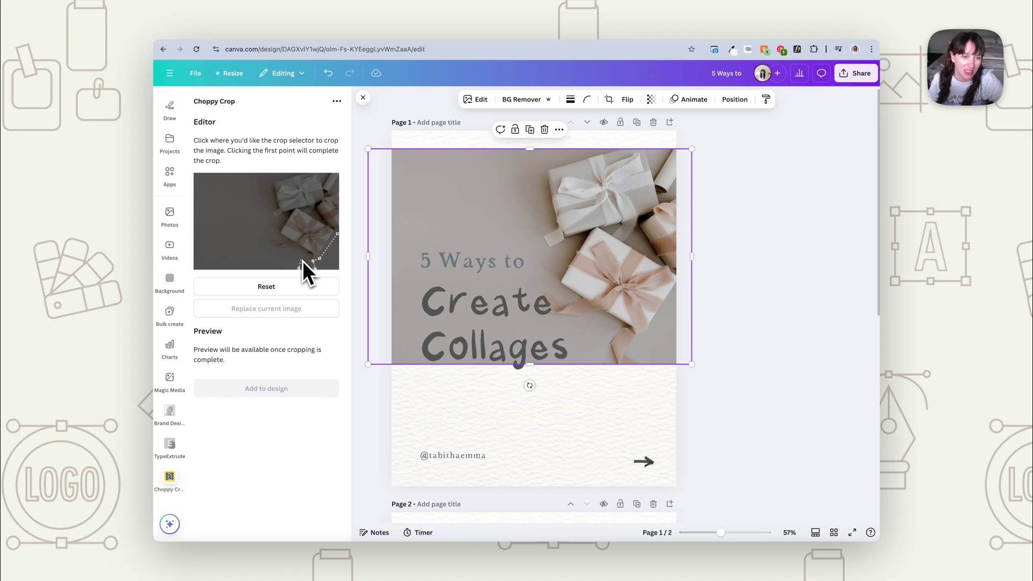
left_click(275, 250)
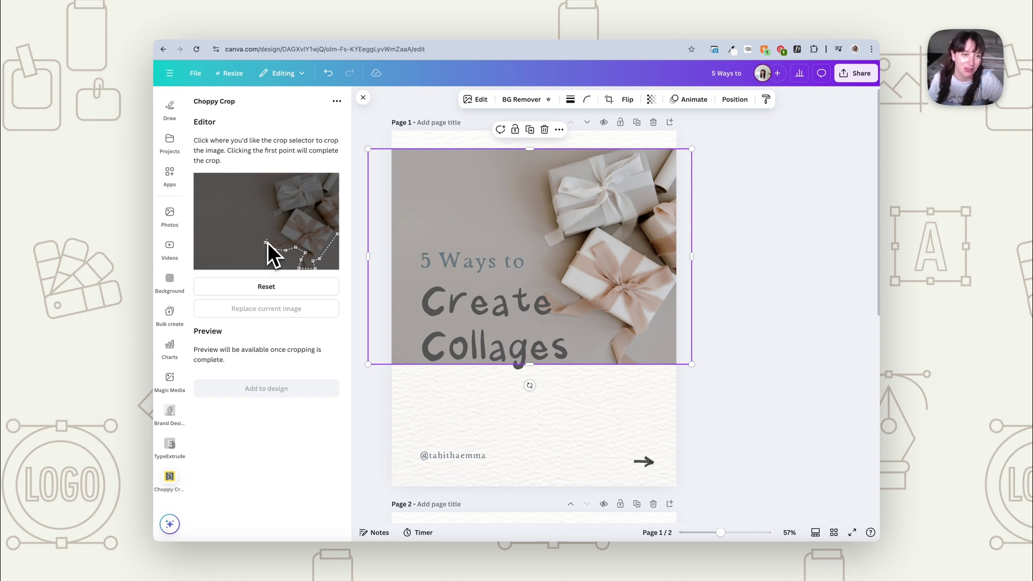
left_click(272, 235)
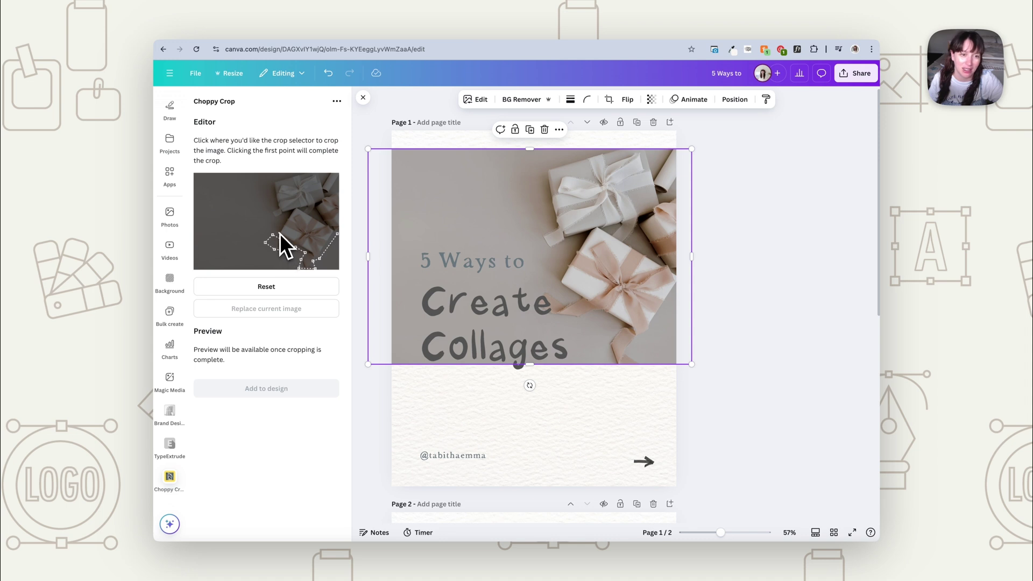
left_click(283, 214)
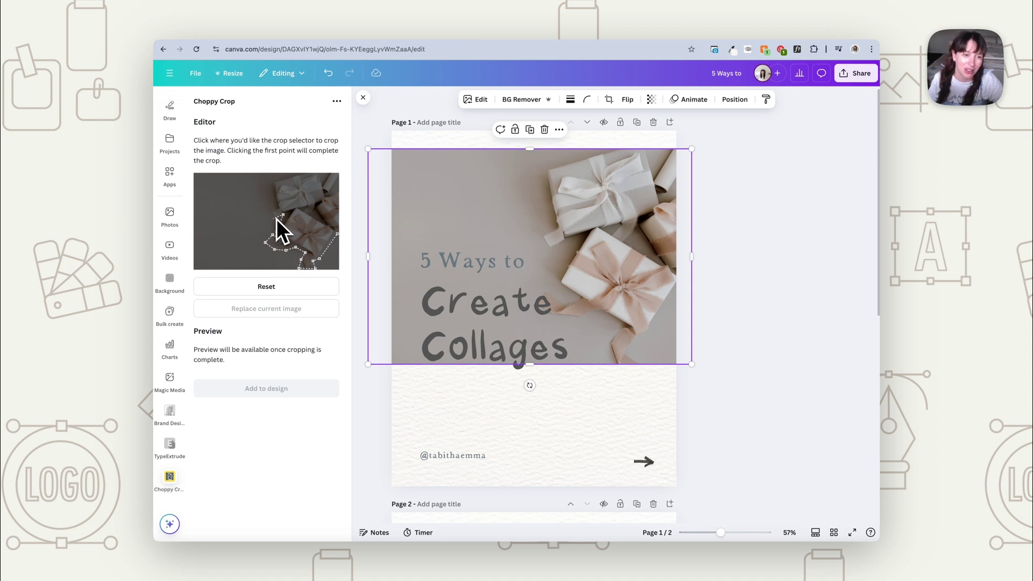
left_click(271, 212)
left_click(271, 178)
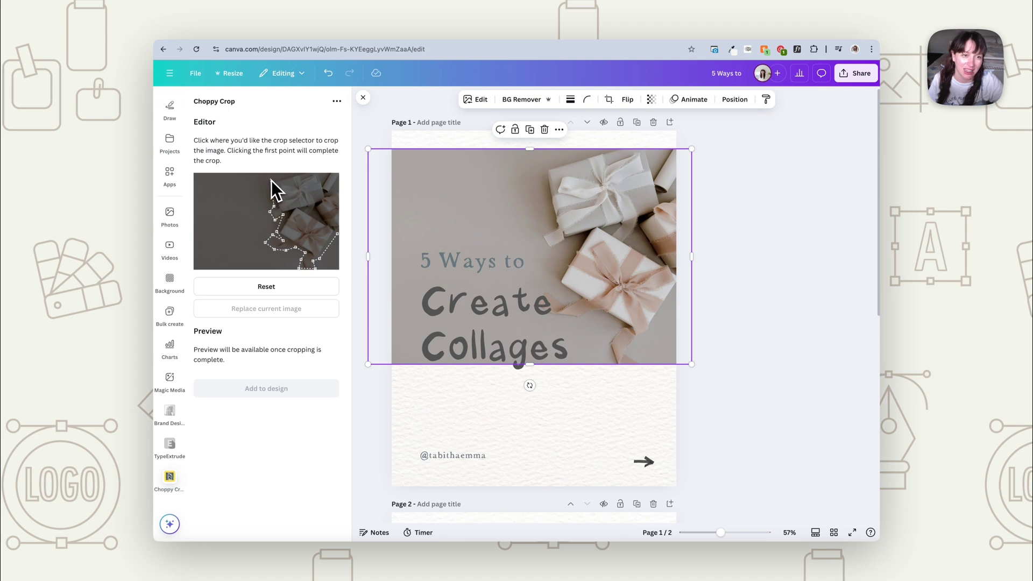
left_click(324, 175)
Add the choppy gift-box cut-out to the design, resized at the top right beside the title.
left_click(261, 527)
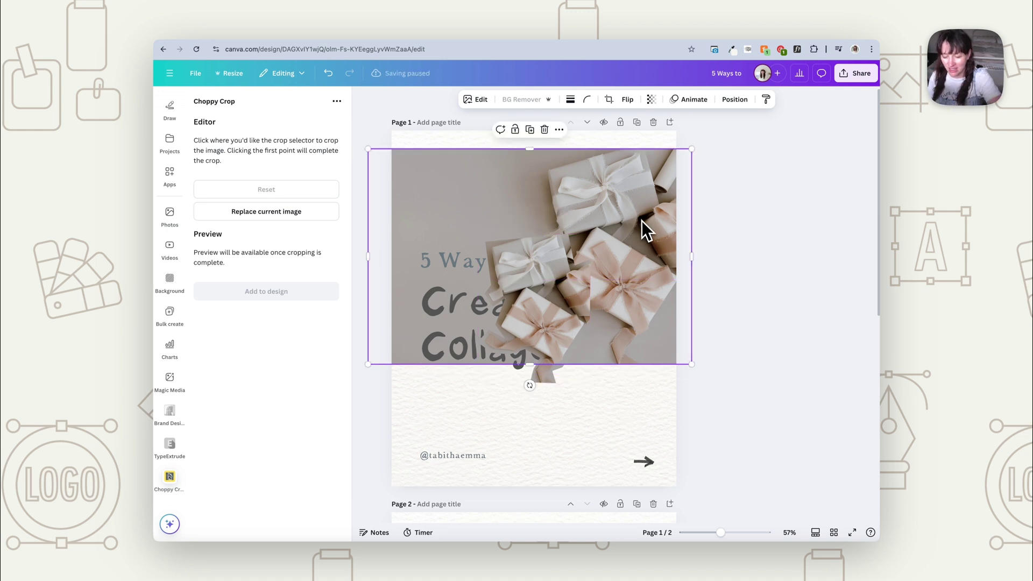
left_click_drag(565, 307, 641, 208)
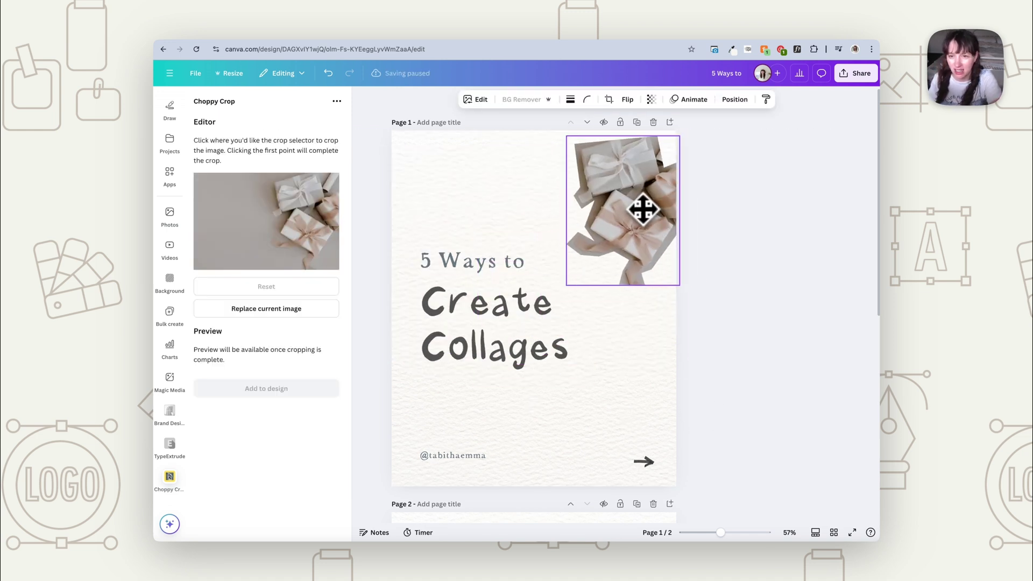
left_click_drag(565, 284, 546, 307)
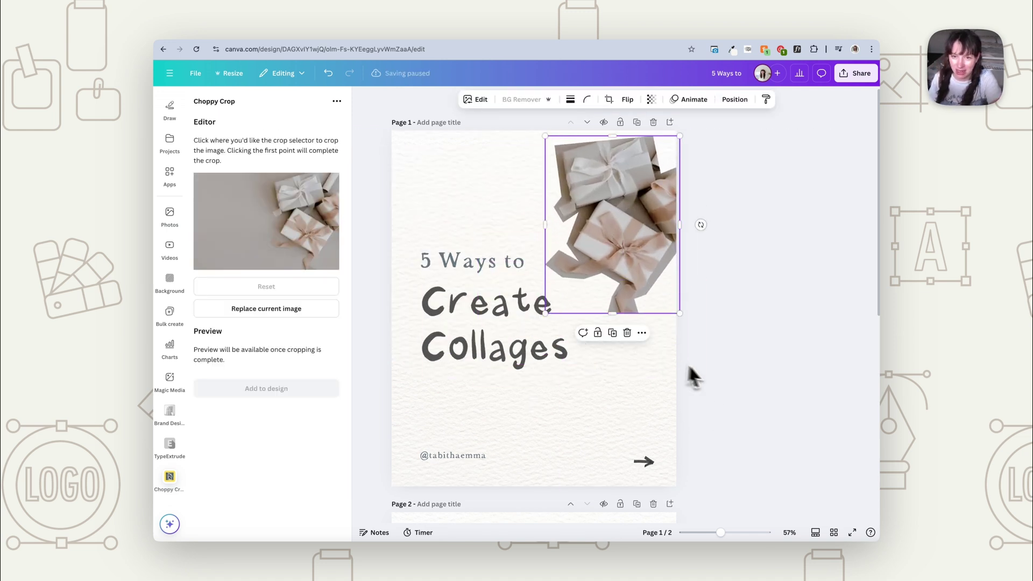
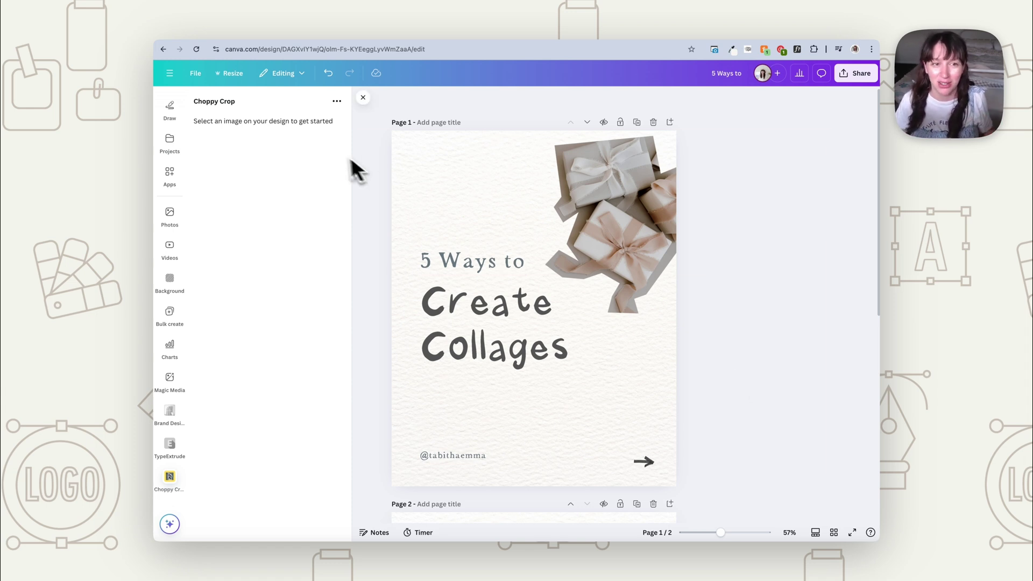
Apply BG Remover to the notebook photo and shrink the cutout into the bottom-right corner.
left_click_drag(576, 250, 594, 261)
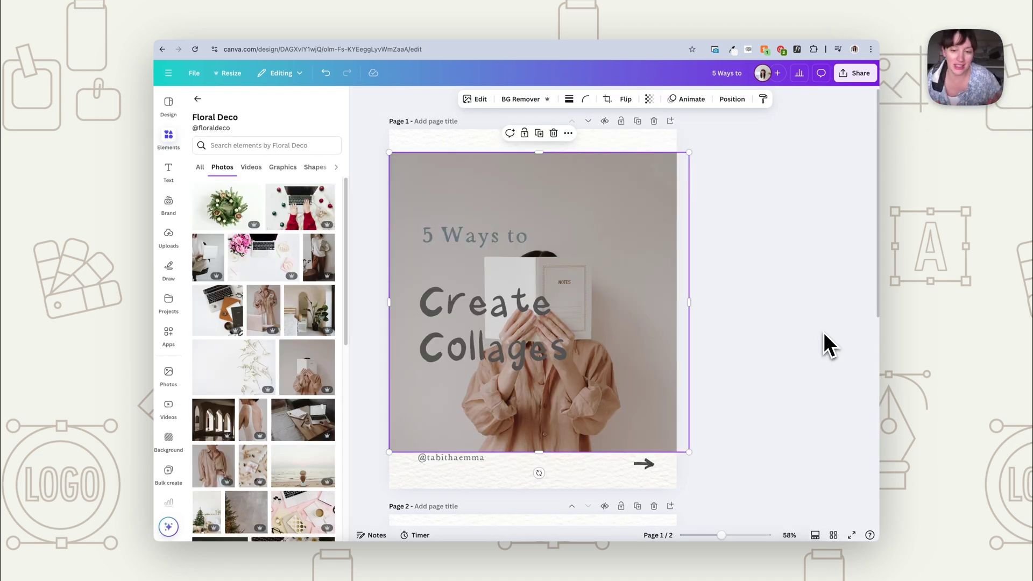
left_click(516, 100)
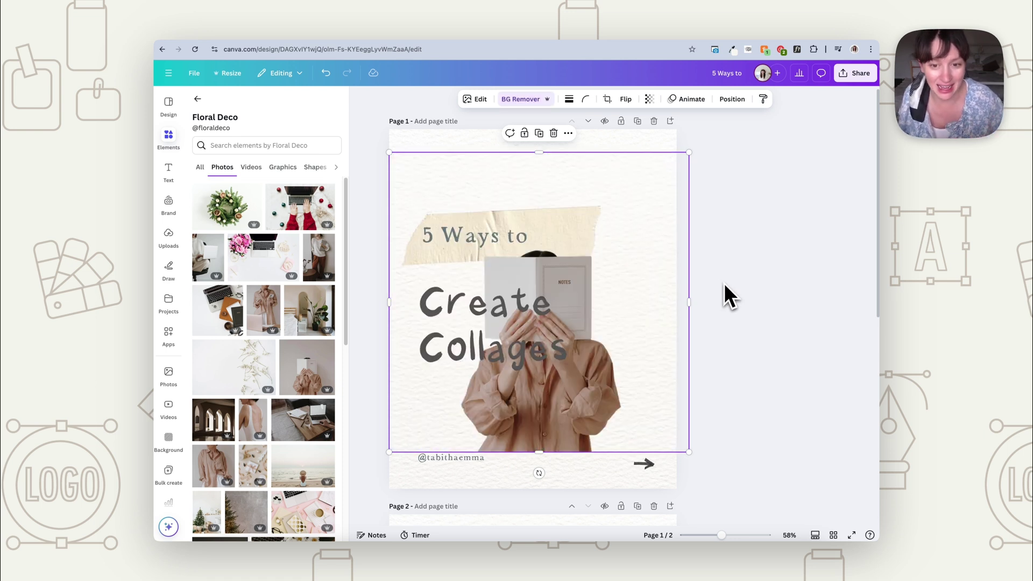
left_click_drag(658, 263, 675, 316)
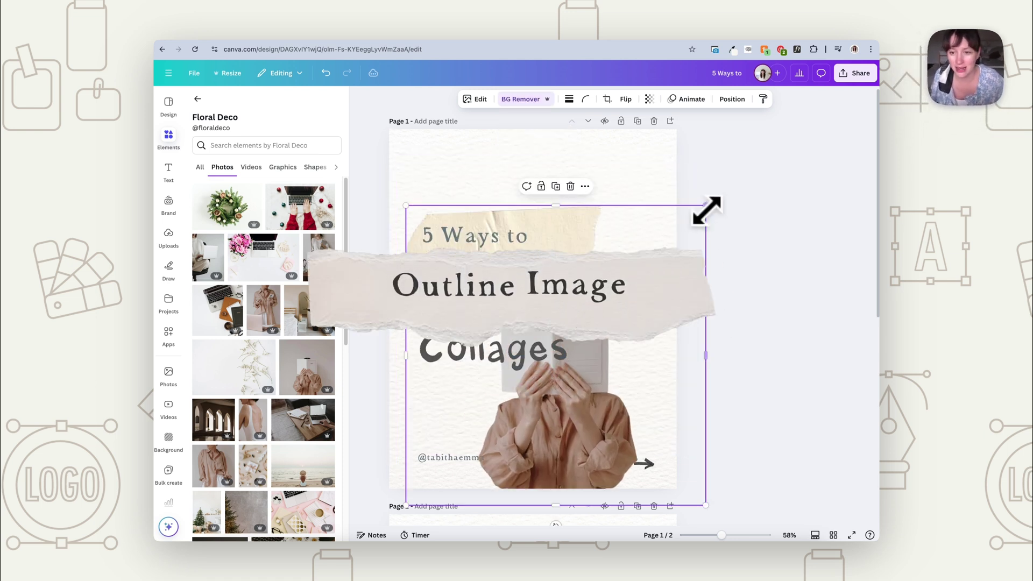
left_click_drag(706, 209, 630, 285)
left_click_drag(595, 409, 687, 397)
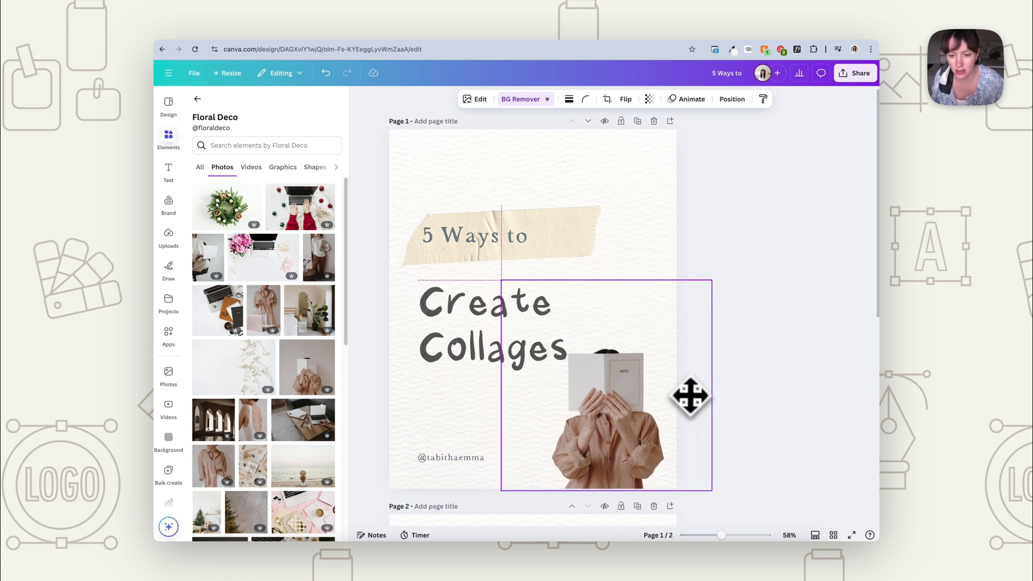
Give the cutout an Outline shadow in white #FFFFFF at size 35.
left_click(477, 100)
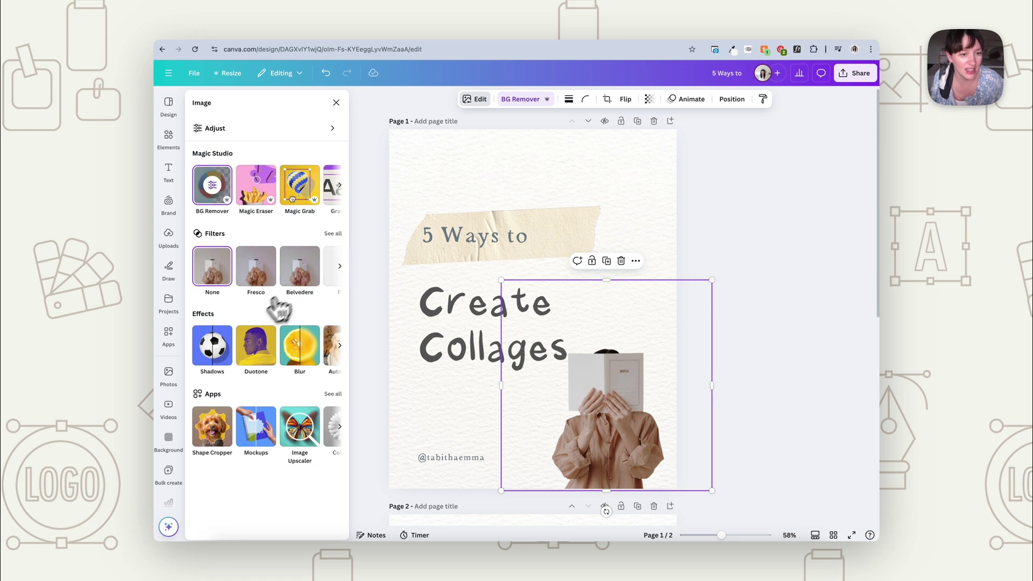
left_click(212, 346)
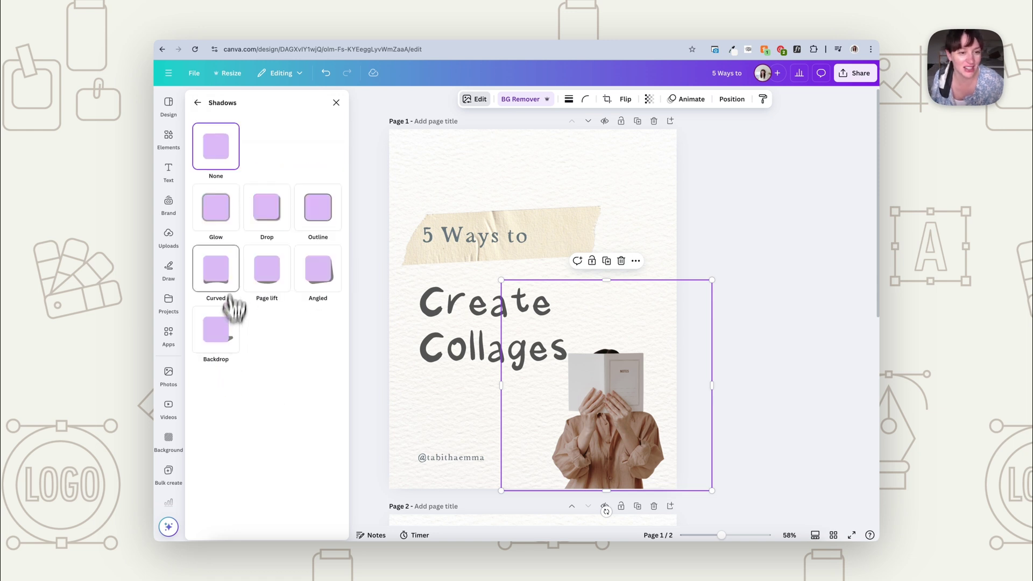
left_click(322, 220)
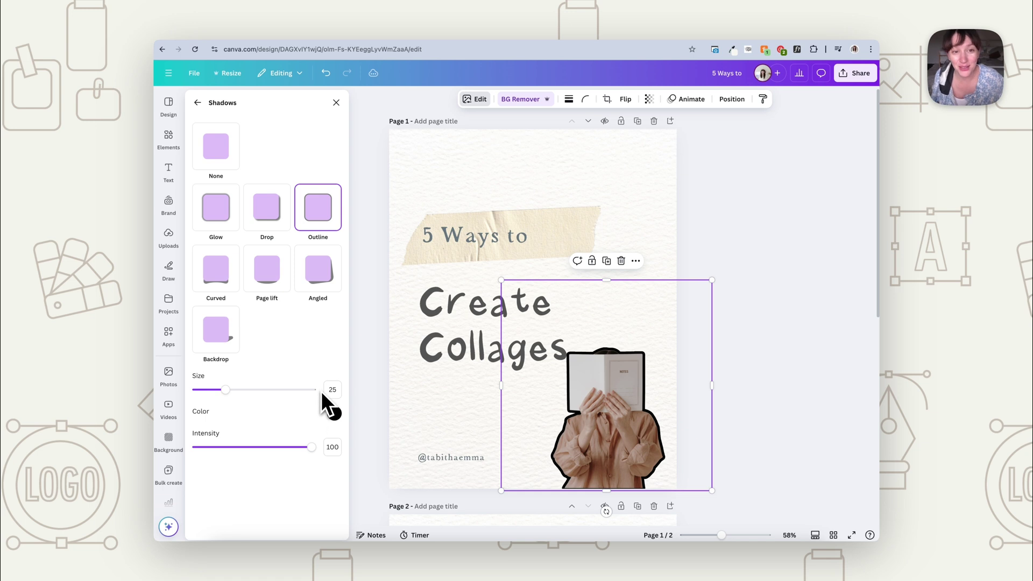
left_click(334, 414)
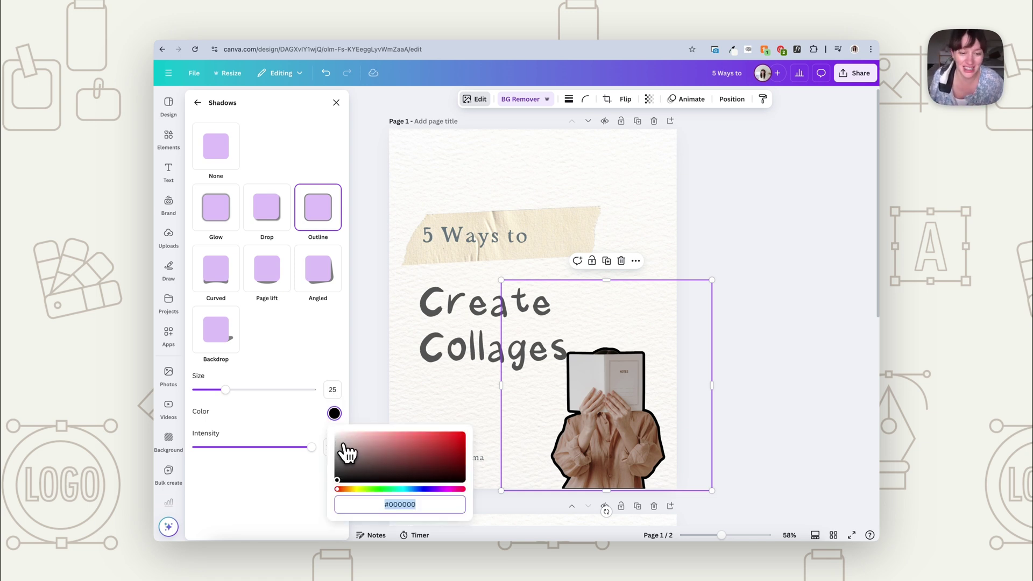
left_click_drag(347, 453, 330, 429)
left_click_drag(247, 397, 237, 395)
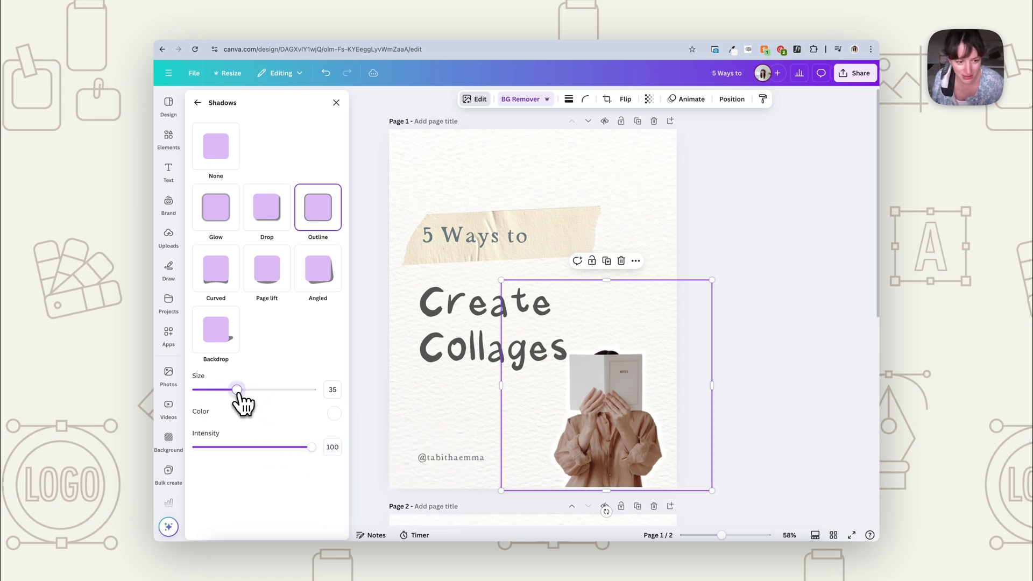
left_click_drag(554, 430, 570, 425)
left_click(623, 191)
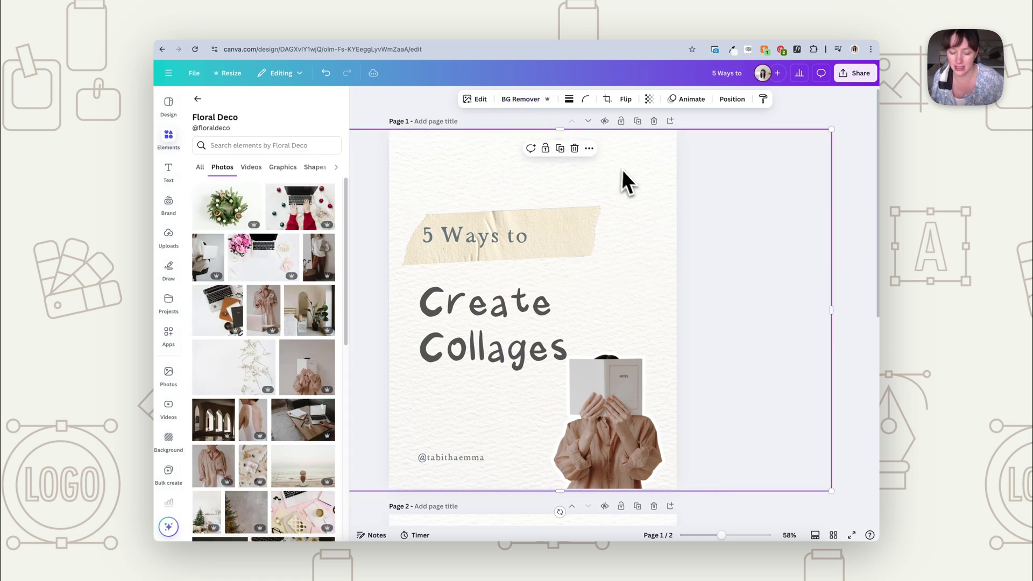
Delete the textured paper, set a light grey page colour, and reposition the cutout.
key("Delete")
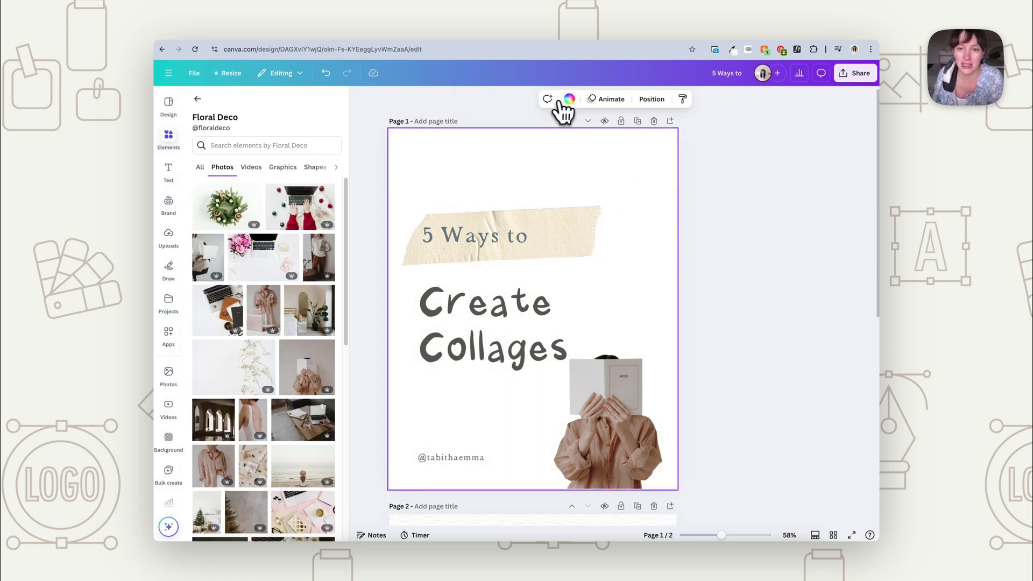
left_click(566, 99)
left_click(204, 300)
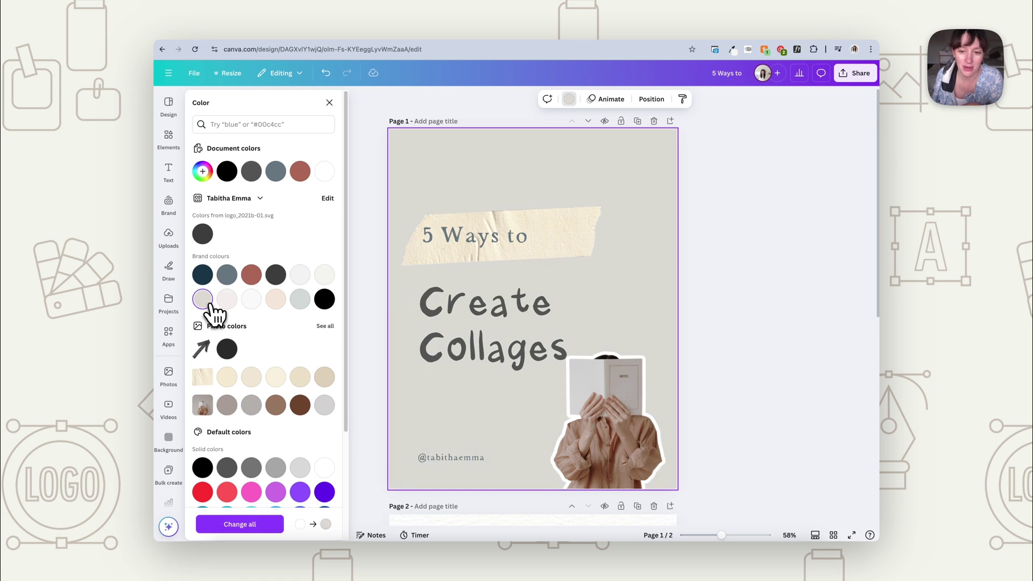
left_click(692, 415)
left_click_drag(692, 414, 652, 413)
left_click(772, 376)
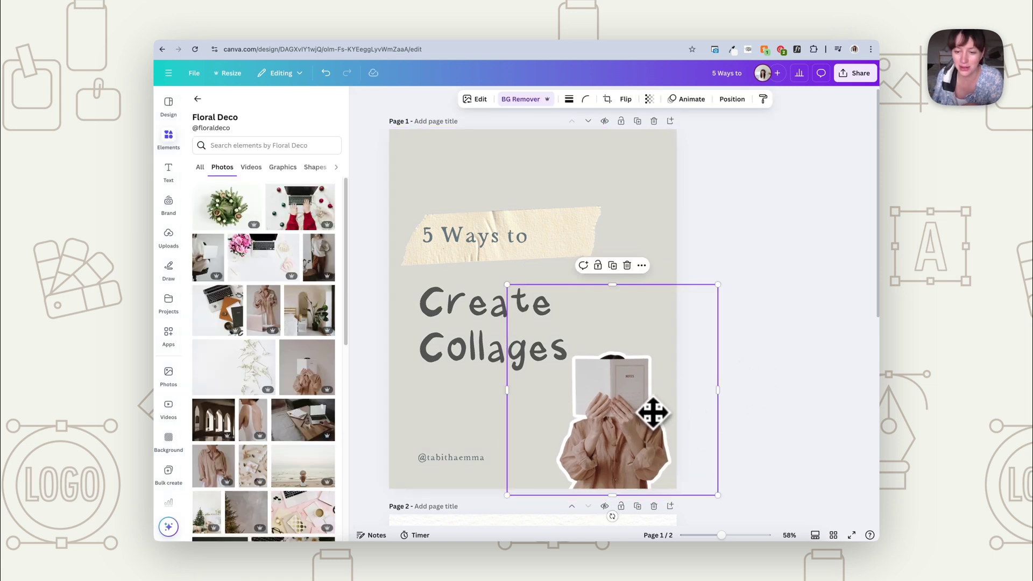
left_click(809, 380)
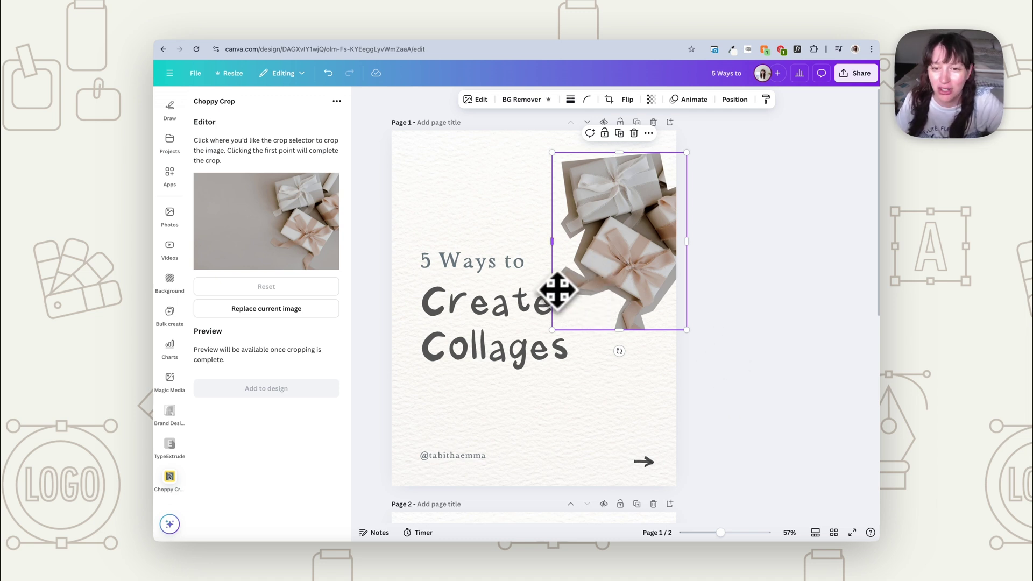
Search Elements for 'tape' and place the cream tape strip along page 1's top edge.
scroll(171, 161, "up", 5)
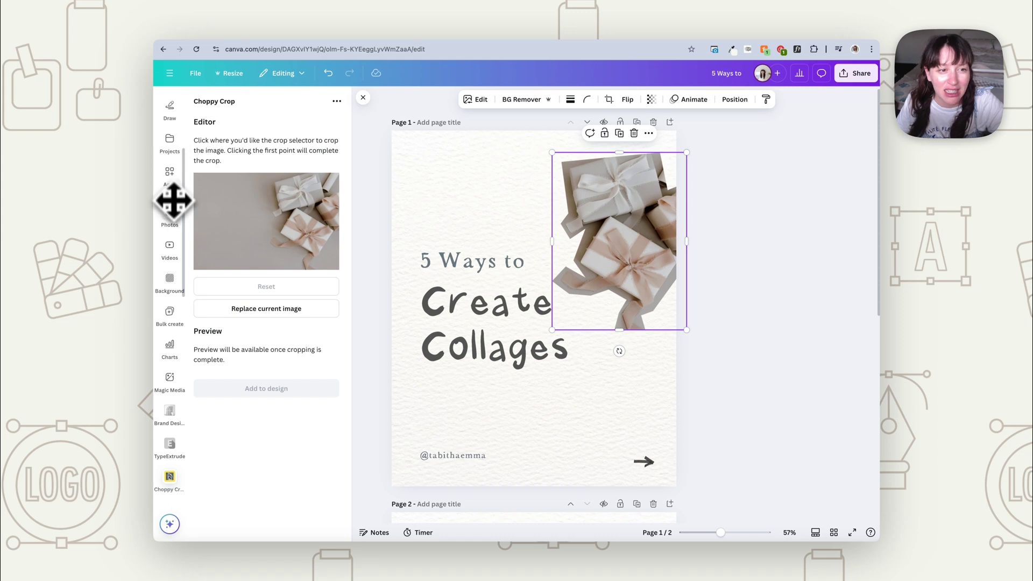
left_click(170, 168)
left_click(172, 150)
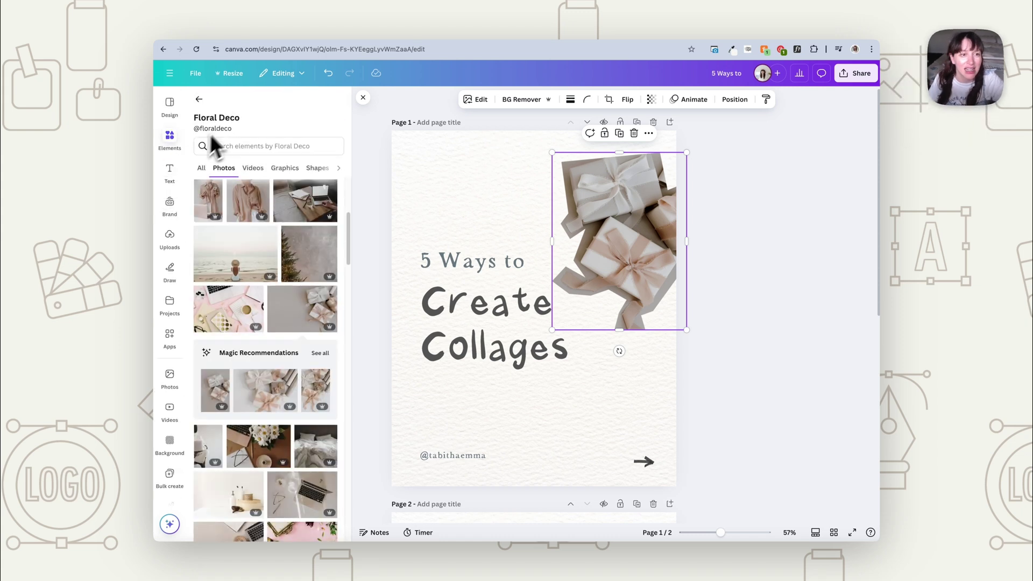
left_click(245, 147)
left_click(199, 100)
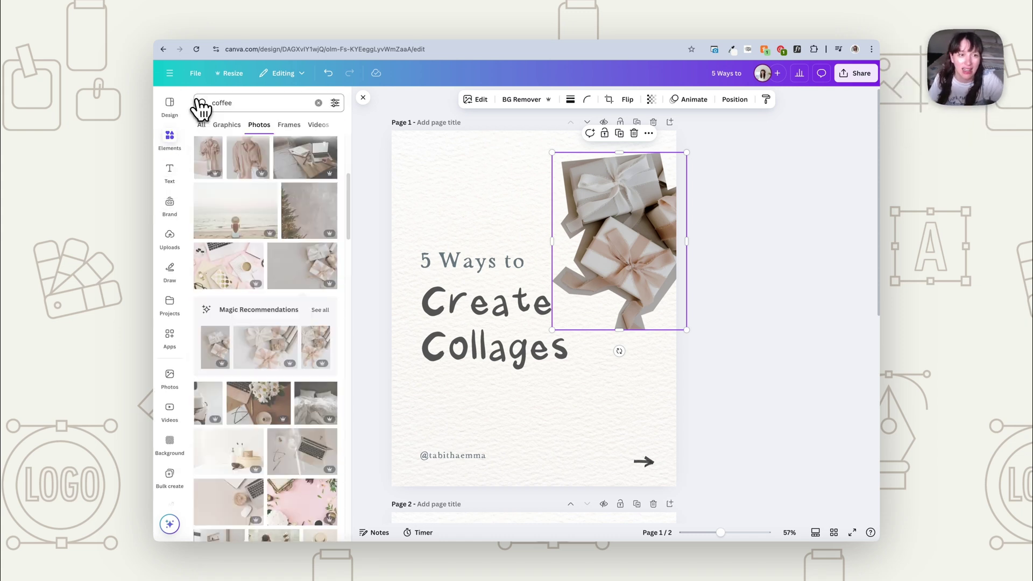
double_click(226, 103)
type("tape")
key("Return")
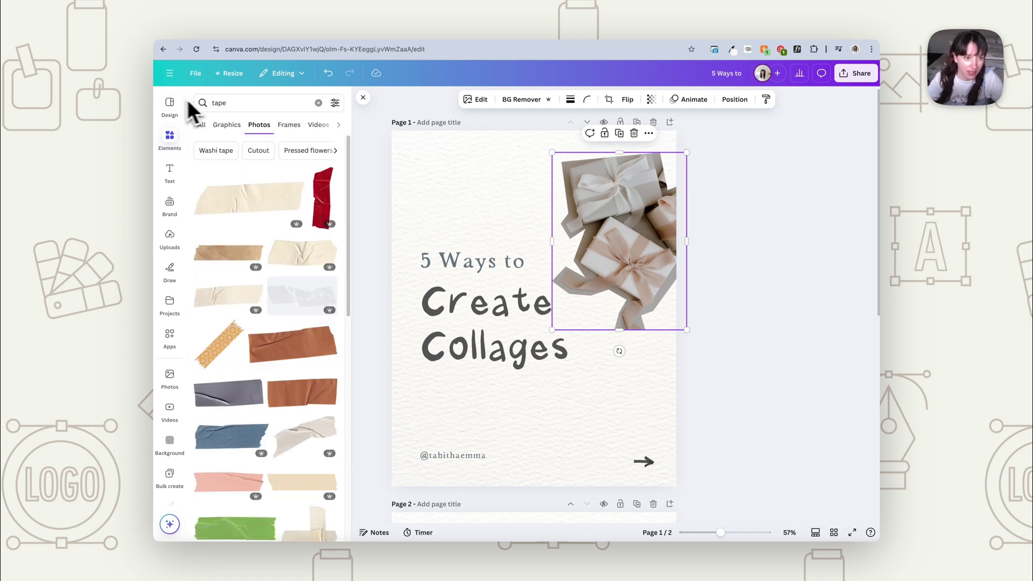
left_click_drag(214, 204, 624, 156)
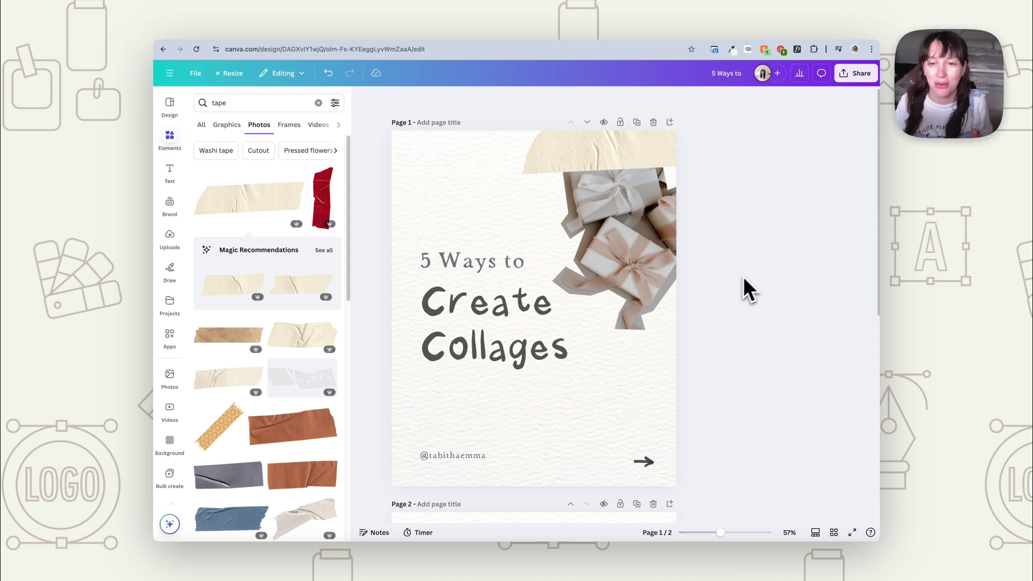
scroll(694, 293, "down", 8)
scroll(692, 288, "up", 8)
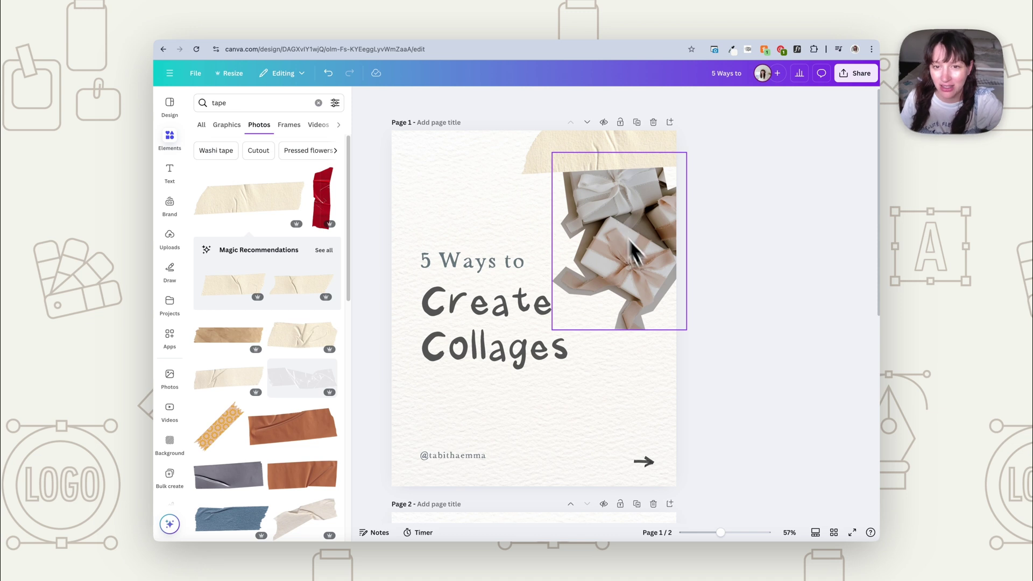
Move the heading text box onto page 2 and shift it lower on the slide.
left_click(491, 349)
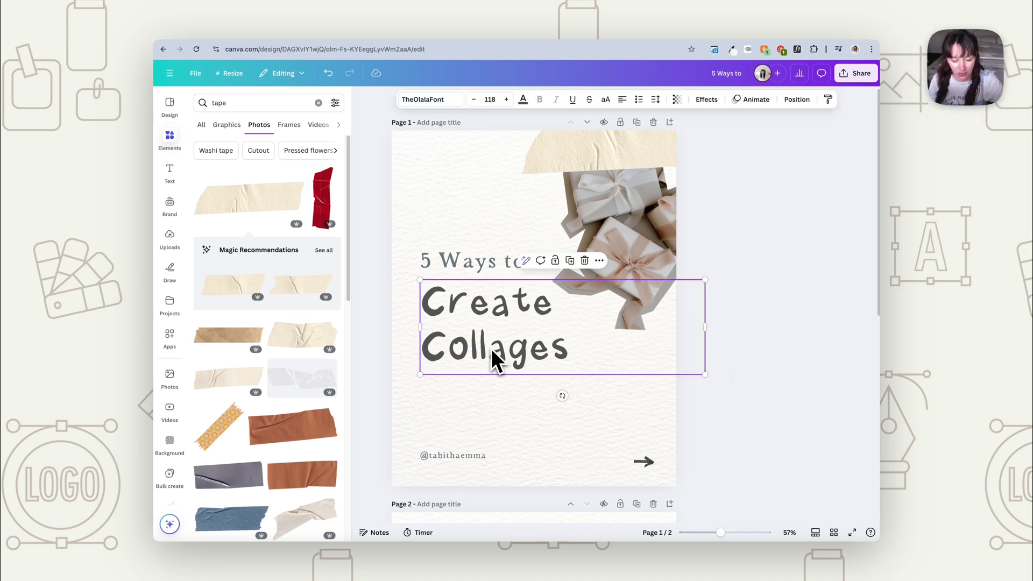
scroll(495, 333, "down", 5)
left_click_drag(543, 177, 538, 330)
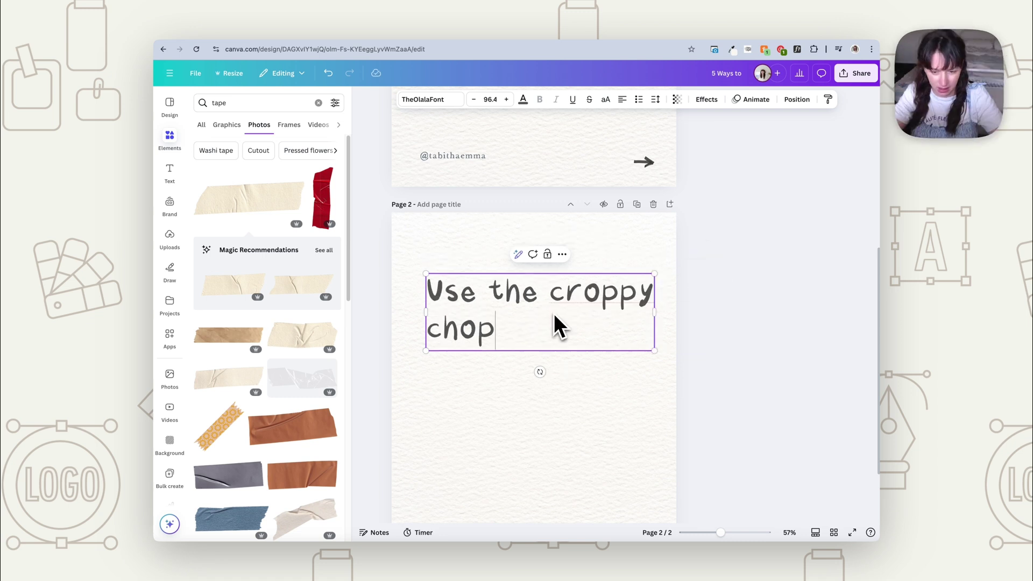
type("ppy chopp app")
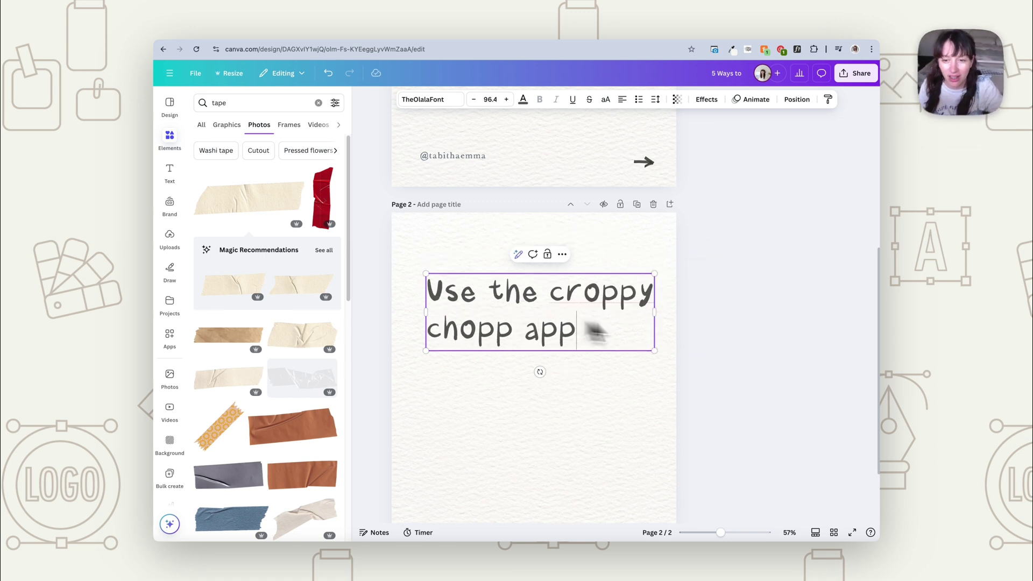
key("Escape")
left_click_drag(569, 312, 571, 372)
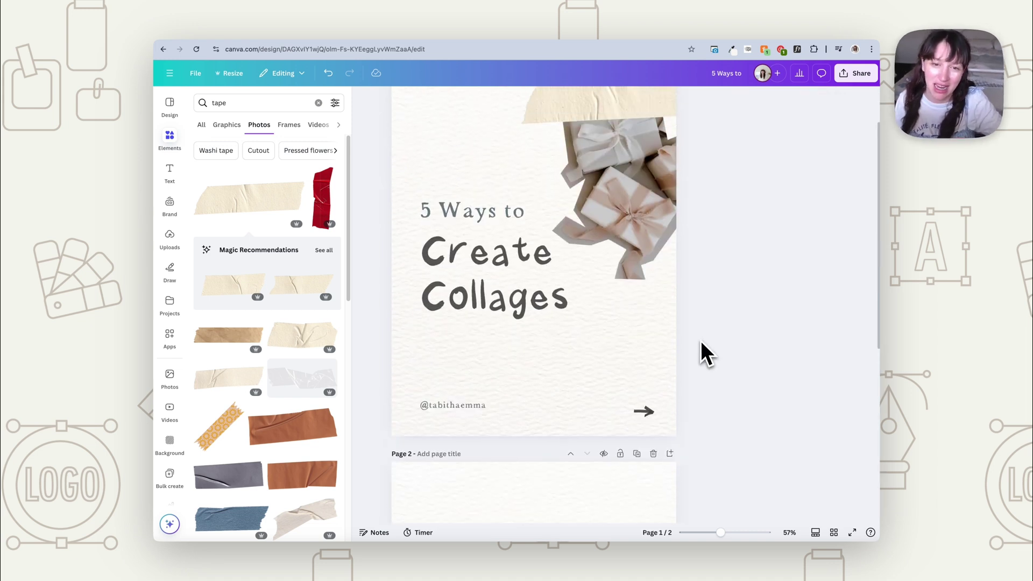
scroll(700, 340, "up", 2)
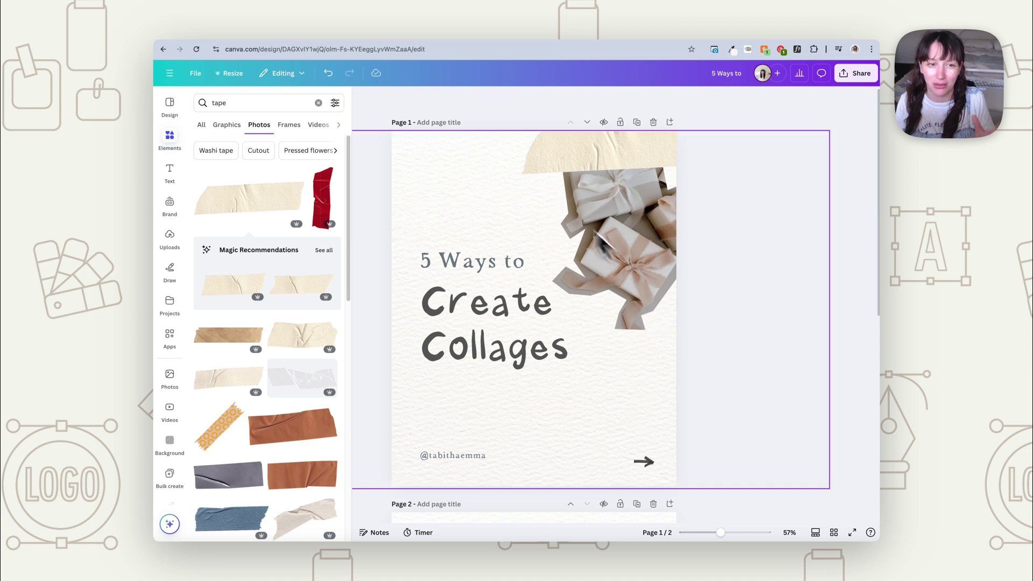
Move the beige tape strip onto the '5 Ways to' title and paste a copy onto page 2.
left_click(517, 169)
left_click_drag(517, 170, 441, 275)
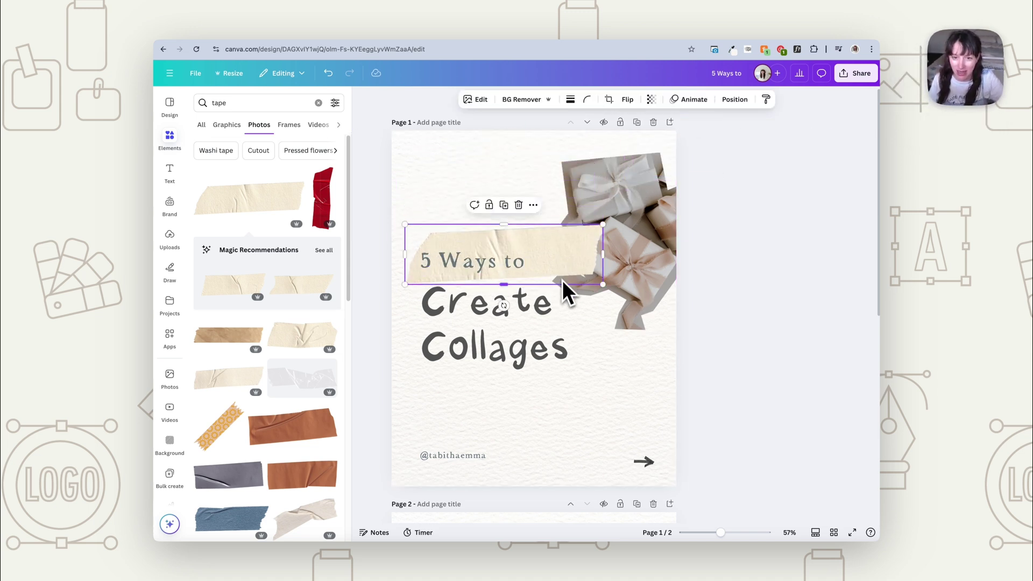
scroll(562, 292, "down", 5)
key("ctrl+v")
left_click_drag(521, 252, 524, 219)
Add a green torn 'scrap paper' element to the slide's top and send it behind the tape.
left_click(170, 138)
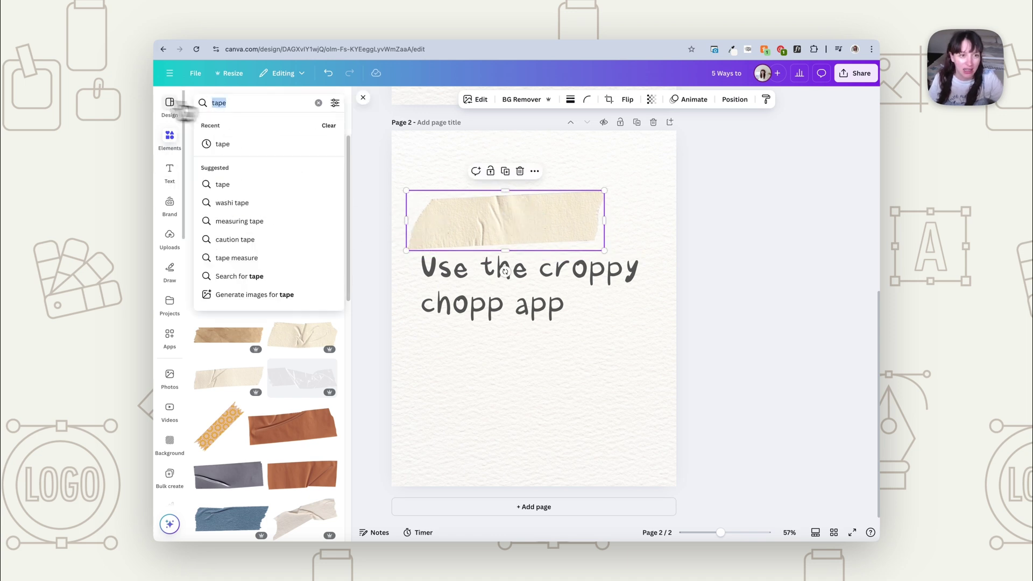
type("pappe")
key("BackSpace")
key("BackSpace")
key("BackSpace")
key("BackSpace")
key("BackSpace")
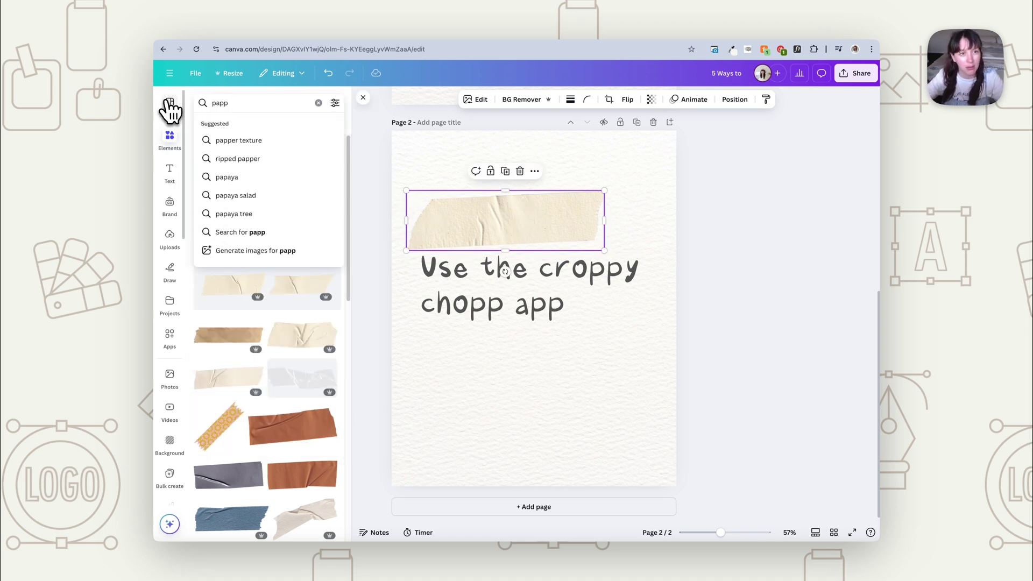
type("scrap paper")
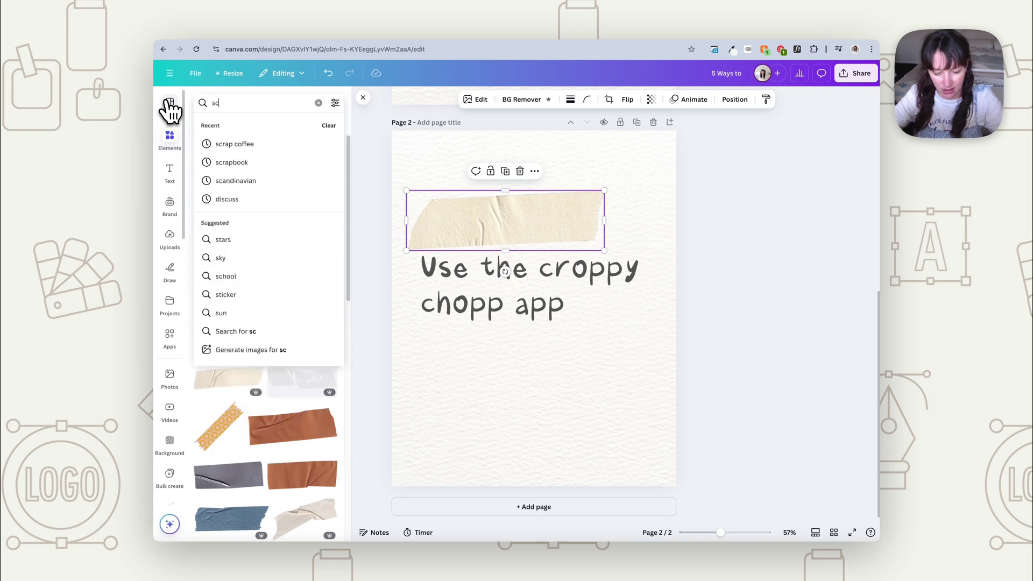
key("Return")
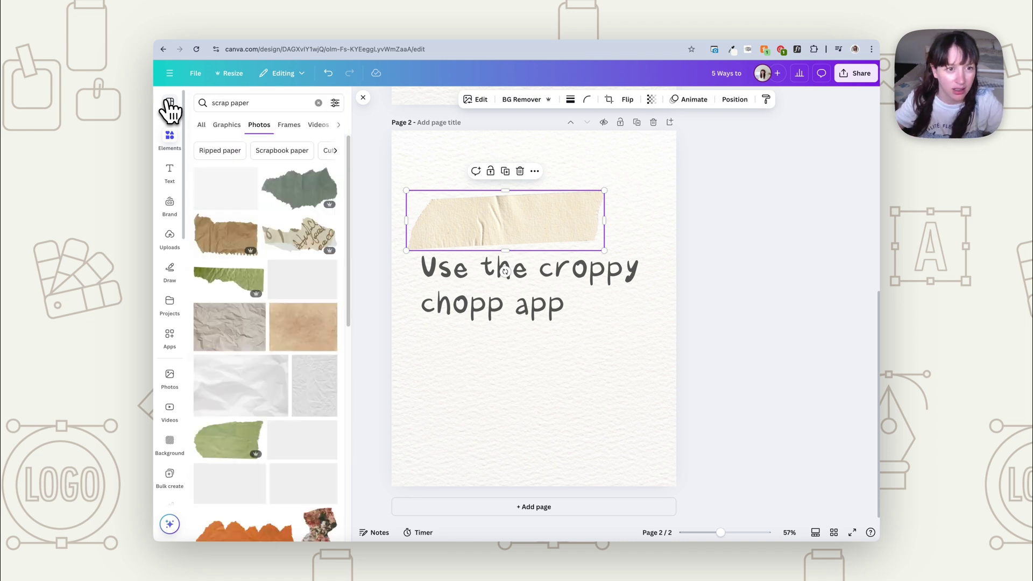
left_click(300, 207)
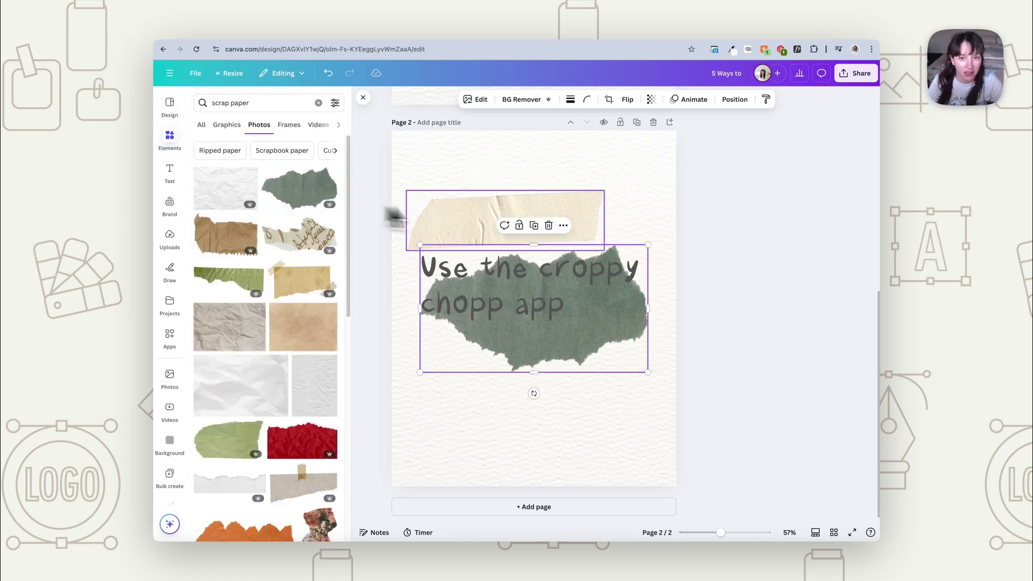
left_click_drag(554, 322, 468, 189)
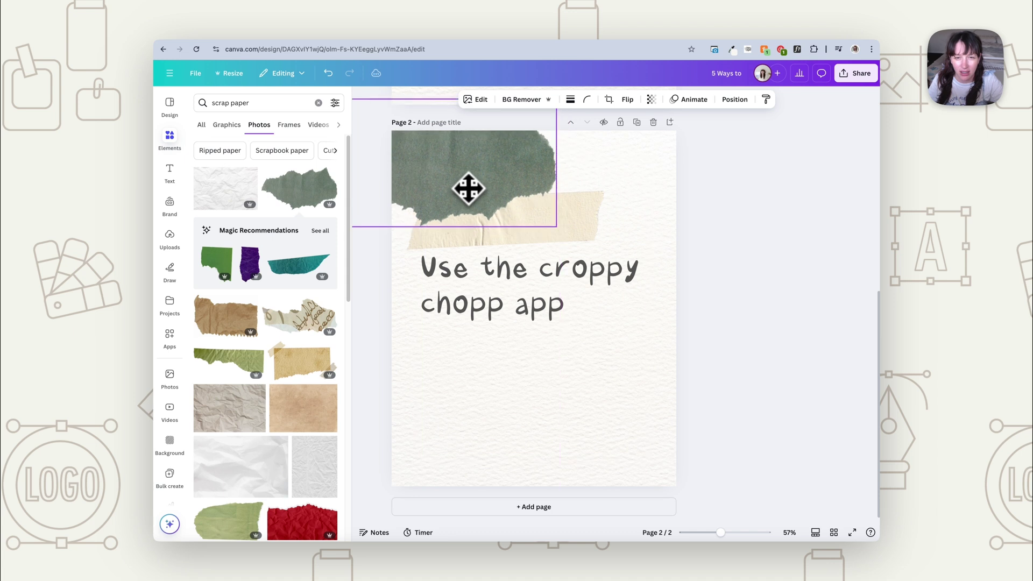
right_click(487, 183)
mouse_move(545, 299)
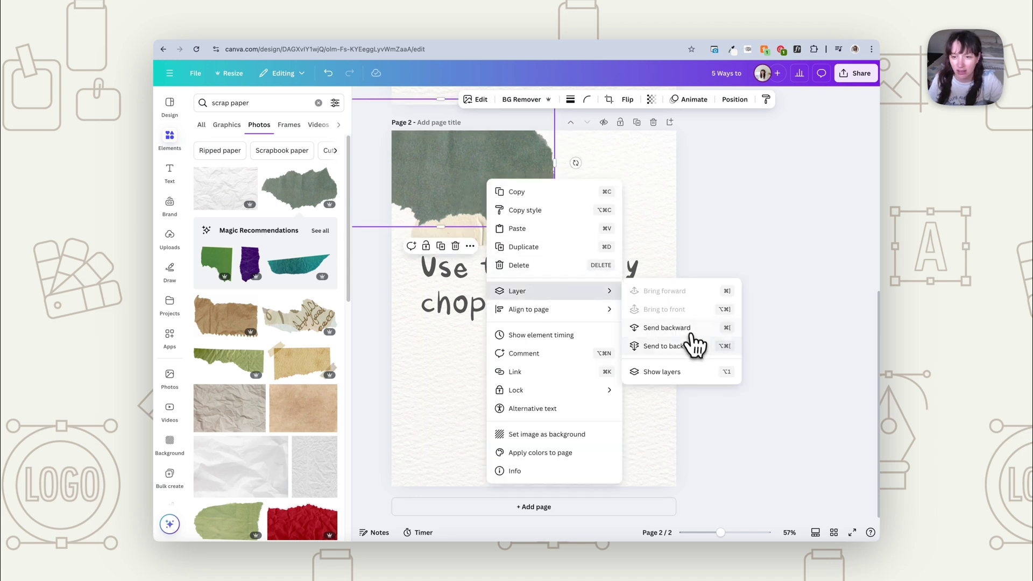
left_click(680, 346)
On the cover, line the tape strip up under '5 Ways to' and check the layout.
scroll(470, 171, "up", 7)
key("ctrl+z")
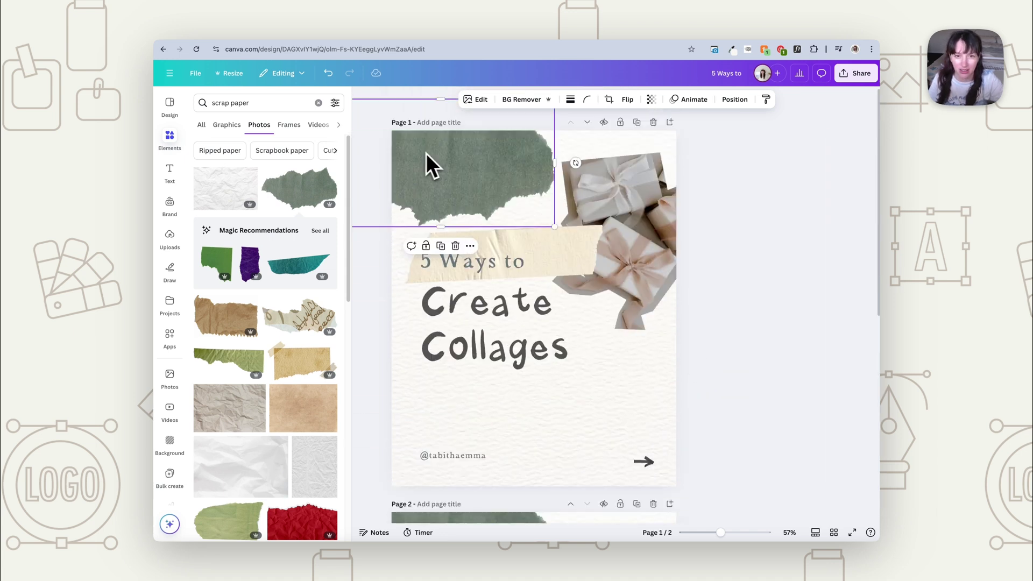
left_click_drag(565, 258, 560, 237)
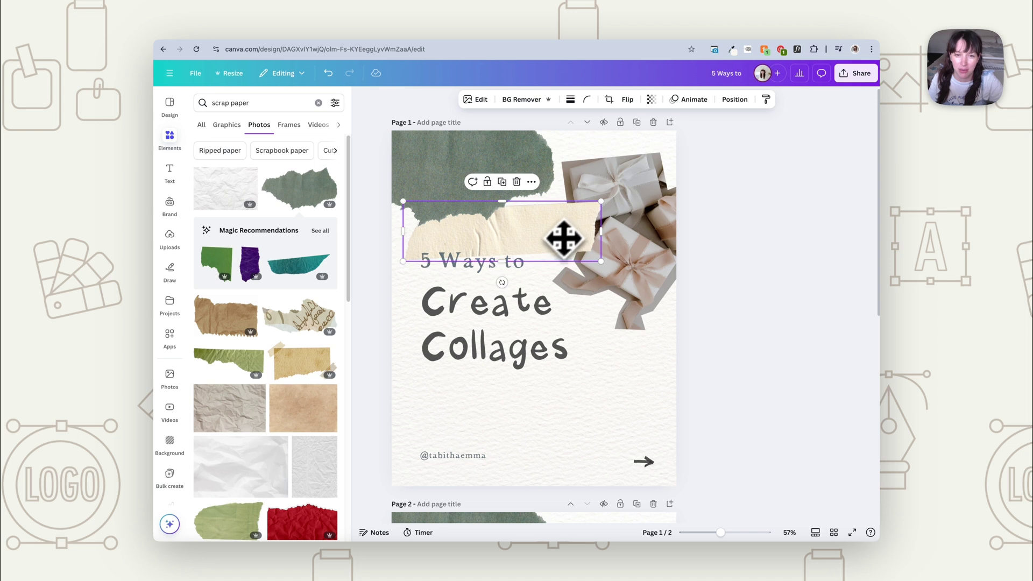
left_click(740, 335)
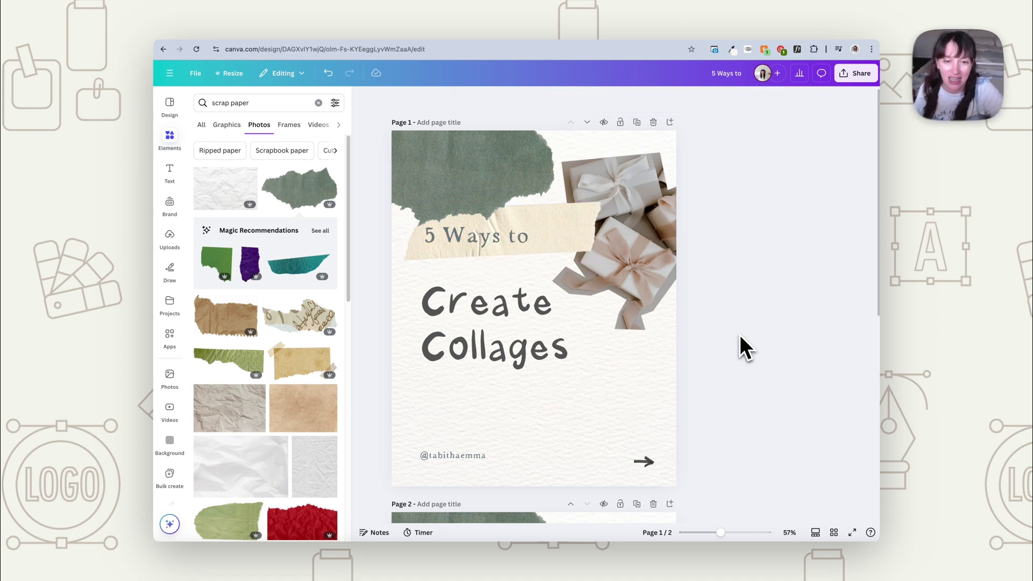
scroll(731, 340, "down", 5)
scroll(731, 340, "down", 3)
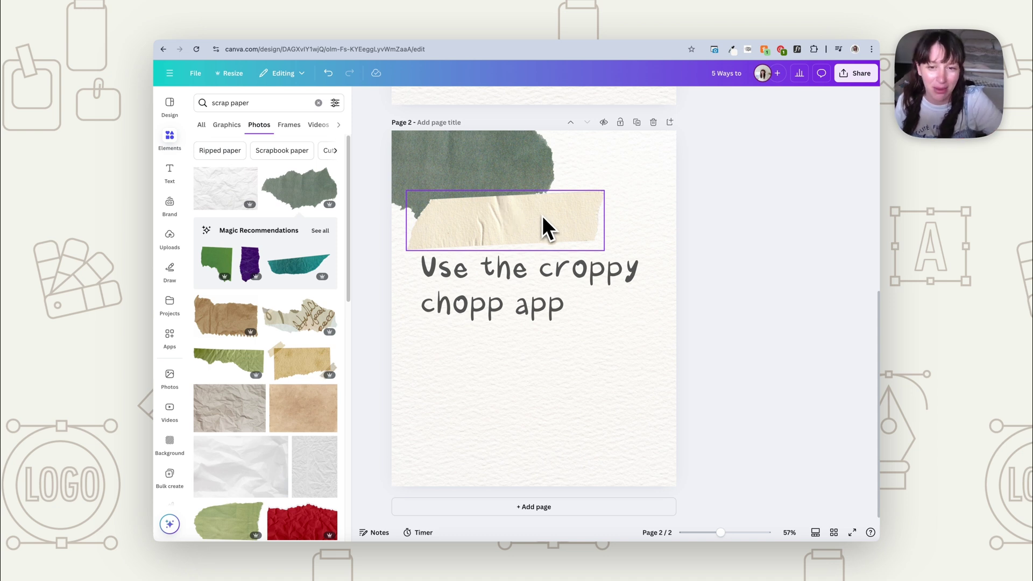
scroll(541, 215, "up", 10)
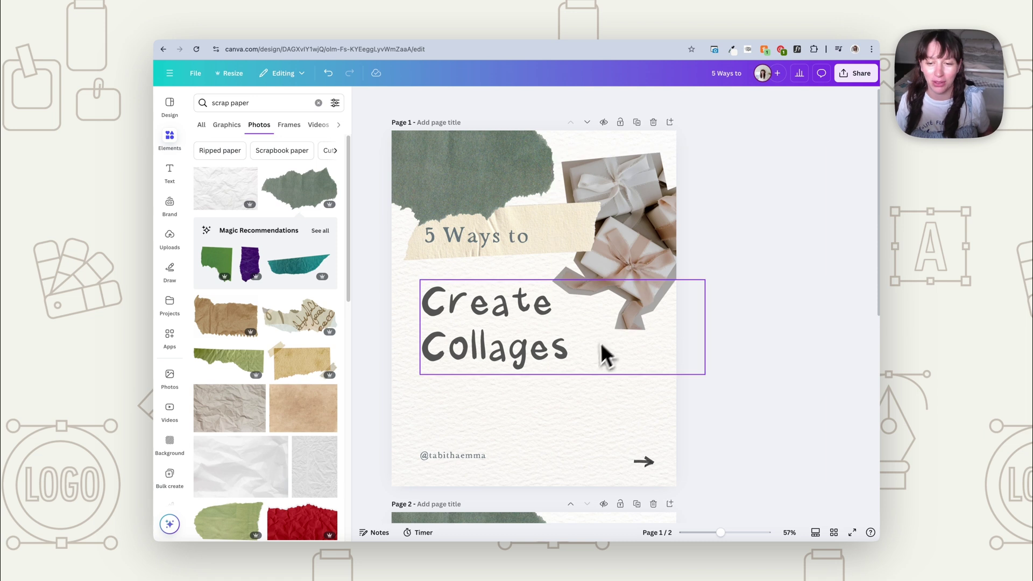
left_click(596, 425)
scroll(596, 409, "down", 5)
scroll(595, 398, "up", 5)
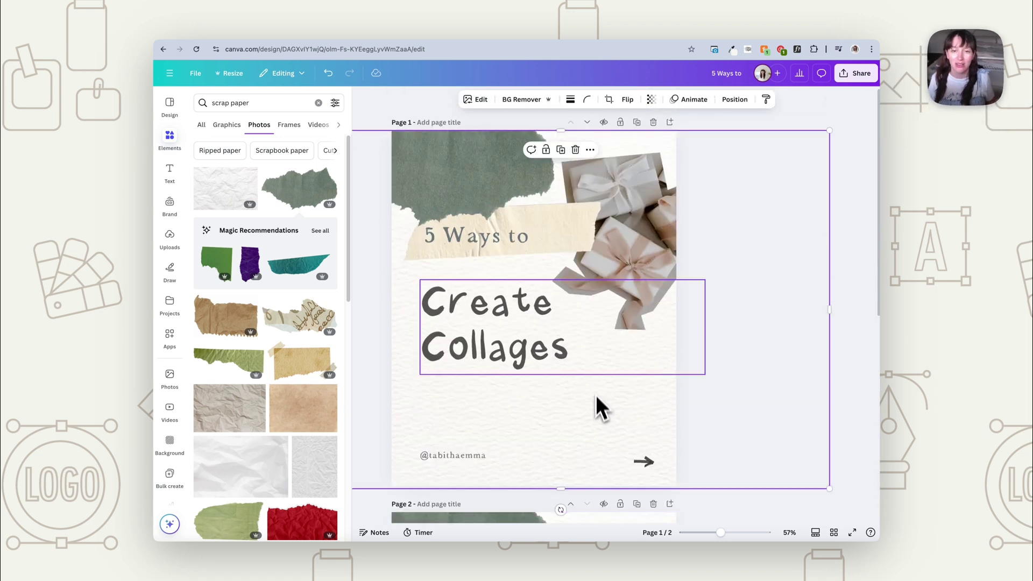
left_click(589, 248)
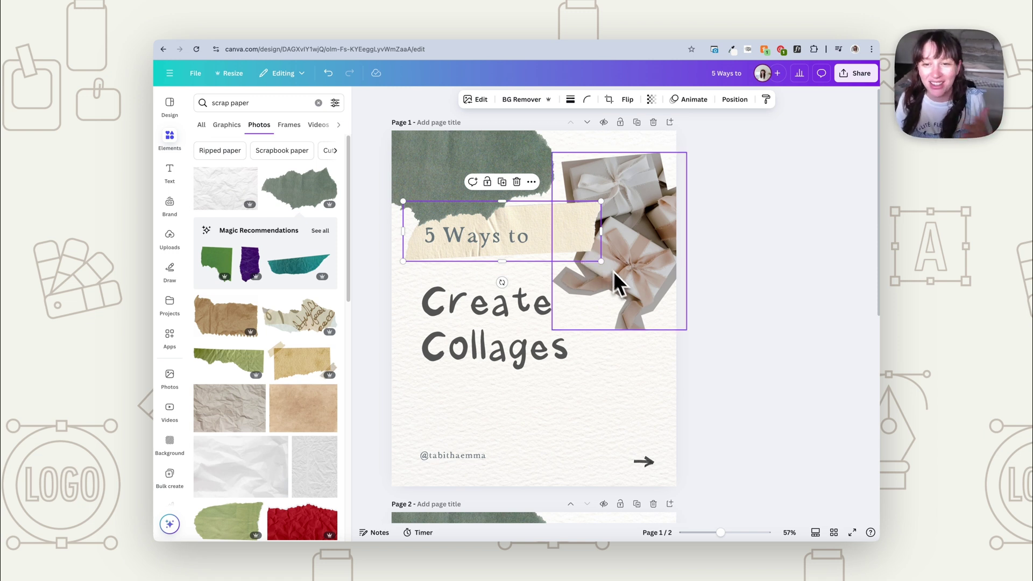
Move the gift photo so it overhangs the cover's right edge, aligned with the title.
left_click(716, 360)
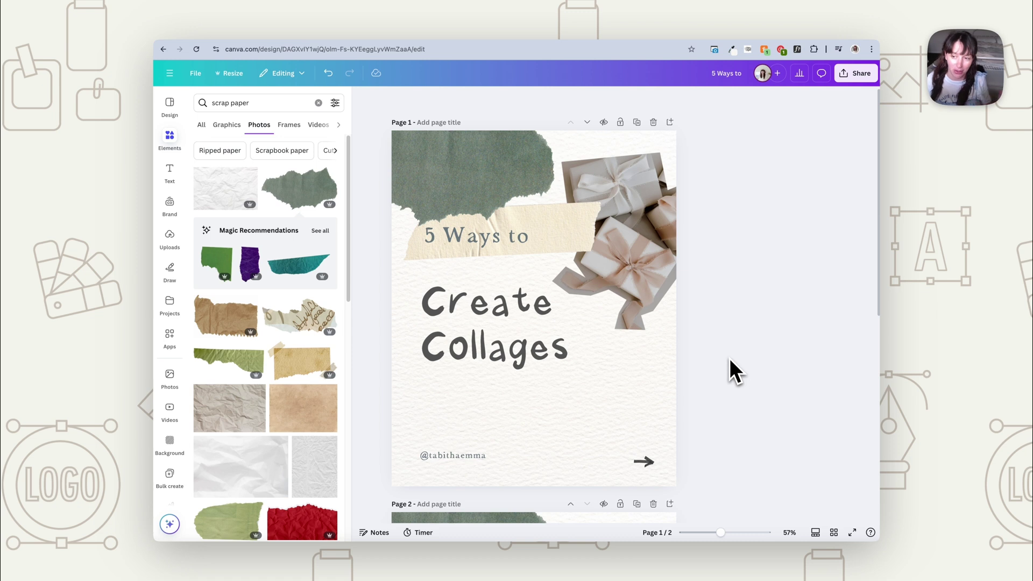
left_click_drag(655, 231, 682, 340)
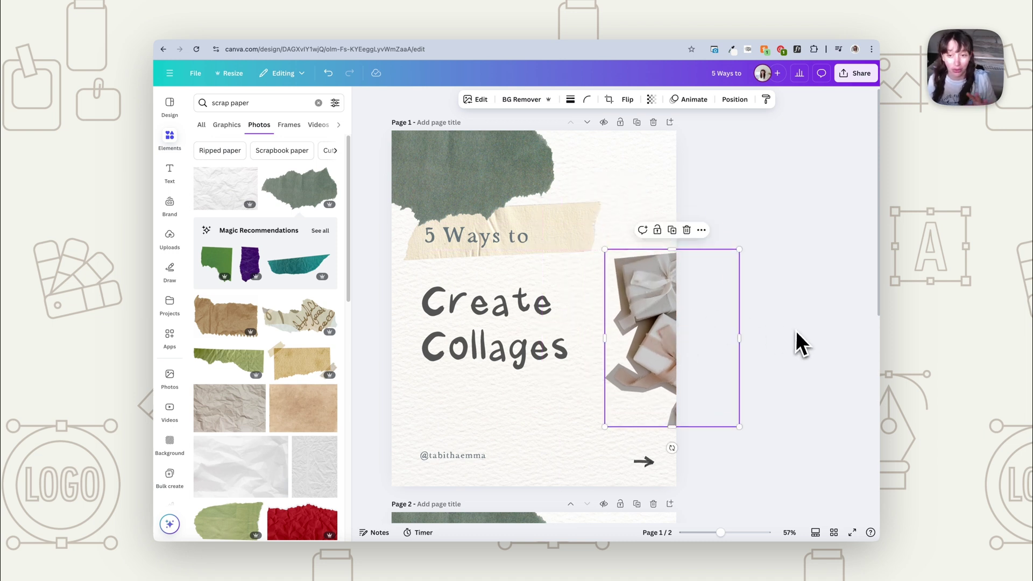
left_click_drag(642, 321, 650, 305)
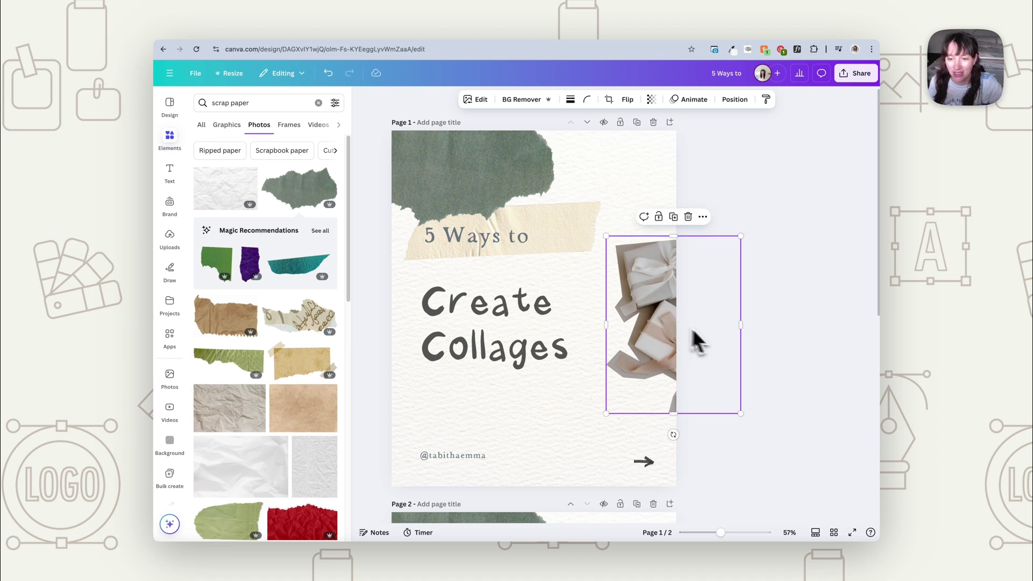
On slide 2, shrink the text box, delete the tape strip, and cut the green torn paper.
scroll(691, 341, "down", 5)
left_click_drag(503, 420, 546, 445)
left_click_drag(664, 398, 644, 412)
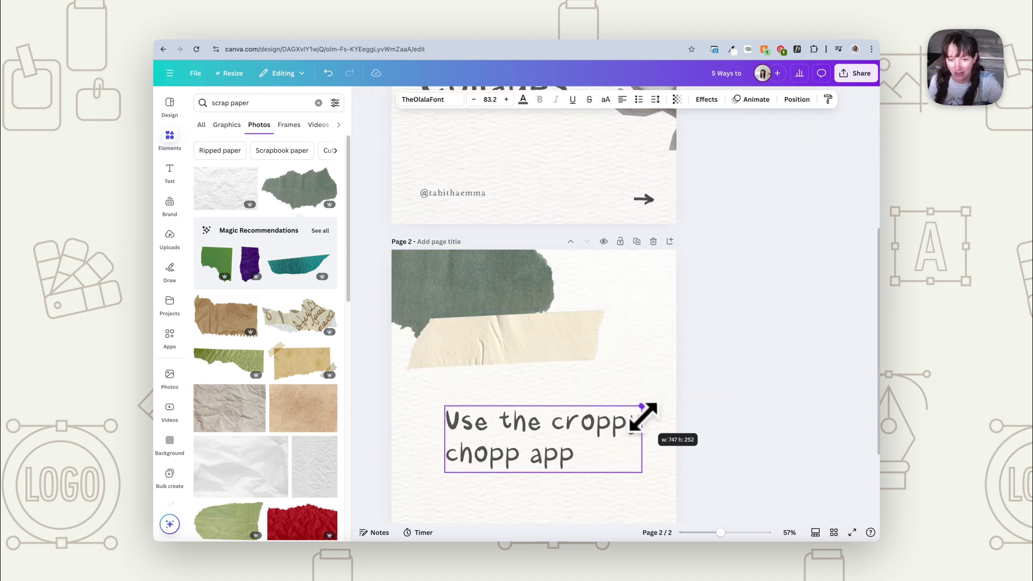
left_click(482, 339)
key("Delete")
left_click(438, 295)
key("ctrl+x")
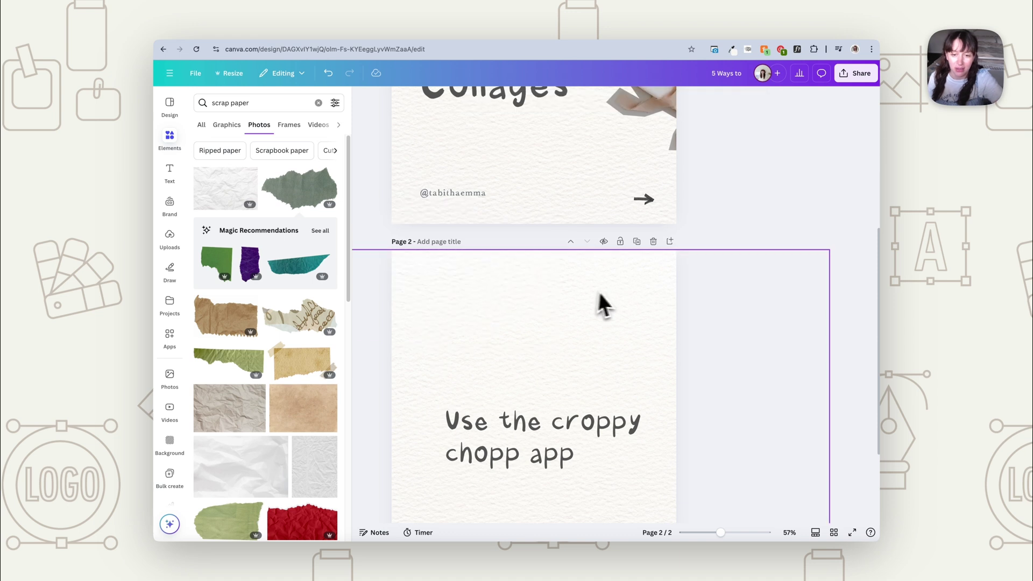
Paste the torn paper onto the cover and nudge the gift photo into line with the title.
scroll(600, 299, "up", 5)
key("ctrl+v")
left_click(619, 299)
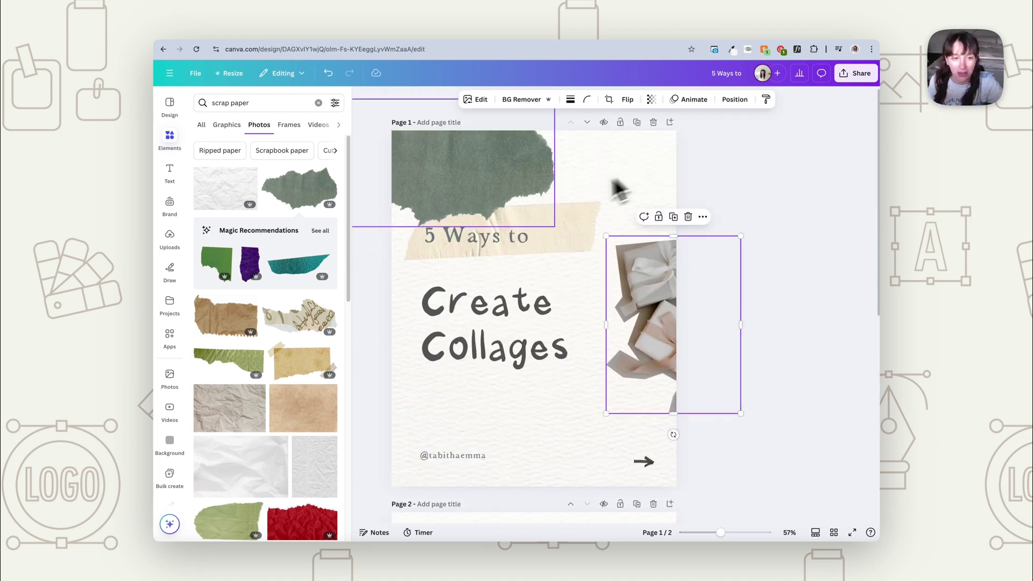
left_click_drag(660, 352, 656, 349)
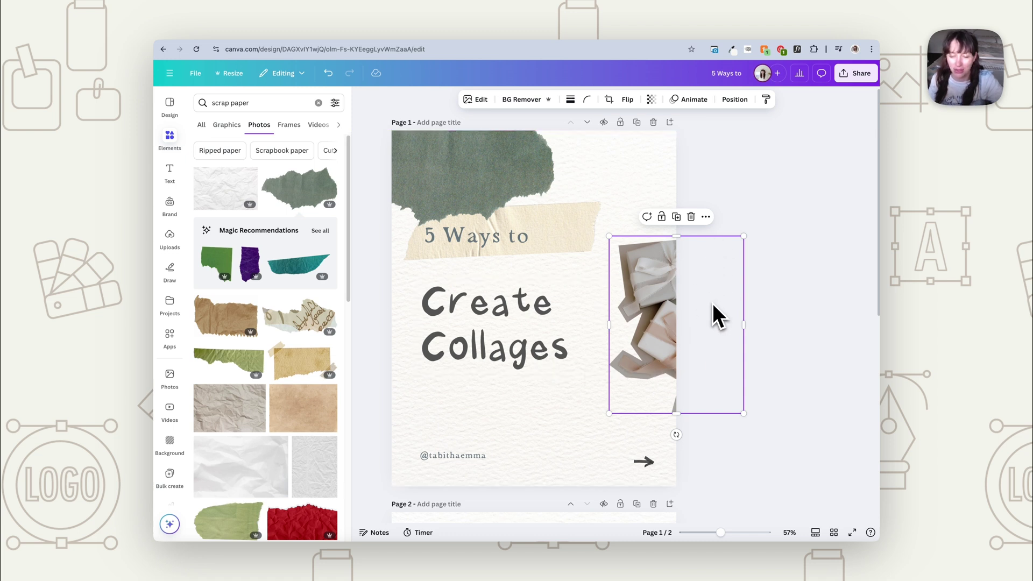
Add a brown square from Elements and move it to Page 1's top-right corner.
left_click(171, 143)
left_click(317, 107)
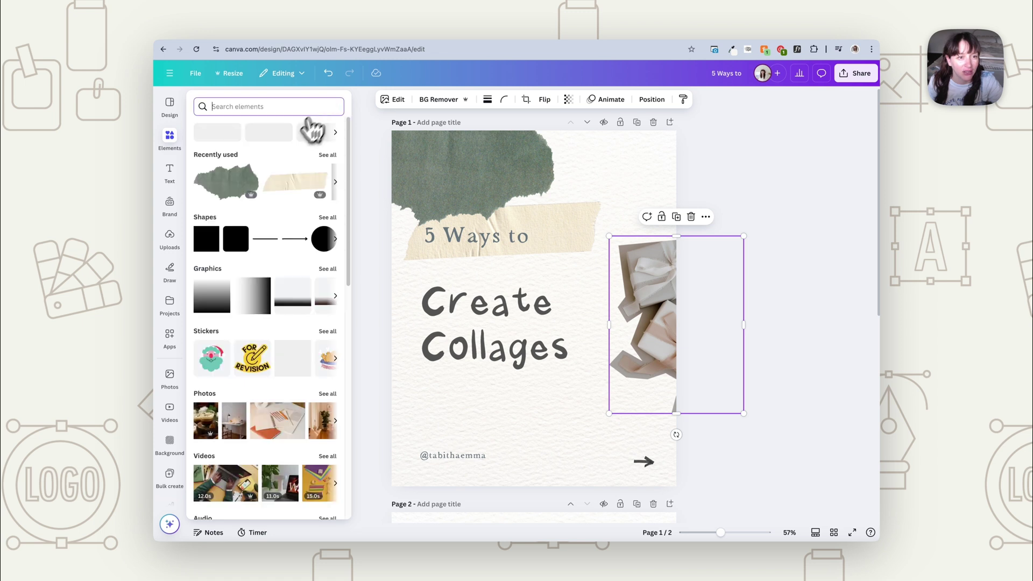
left_click(204, 243)
left_click(544, 317)
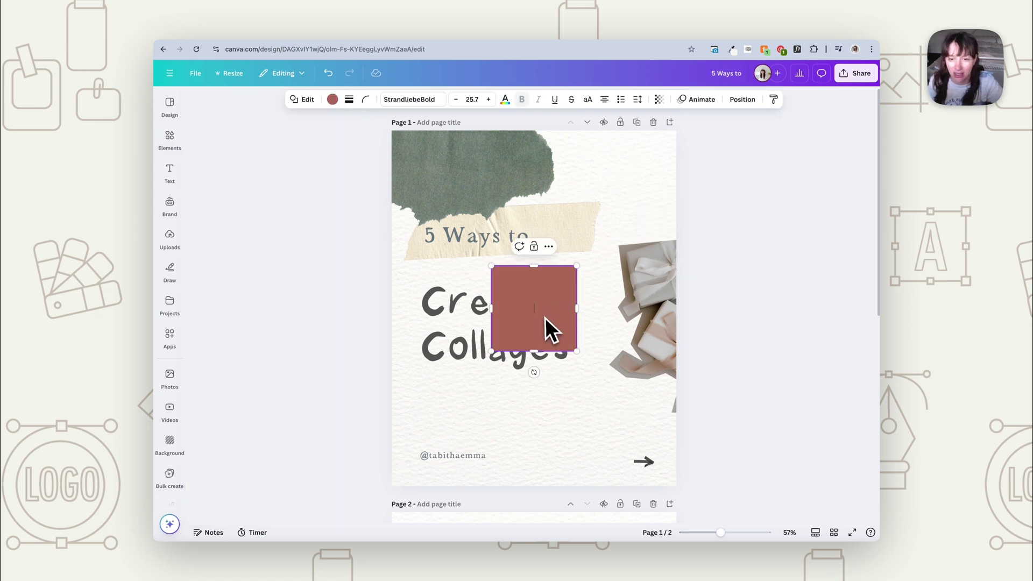
left_click_drag(559, 322, 633, 256)
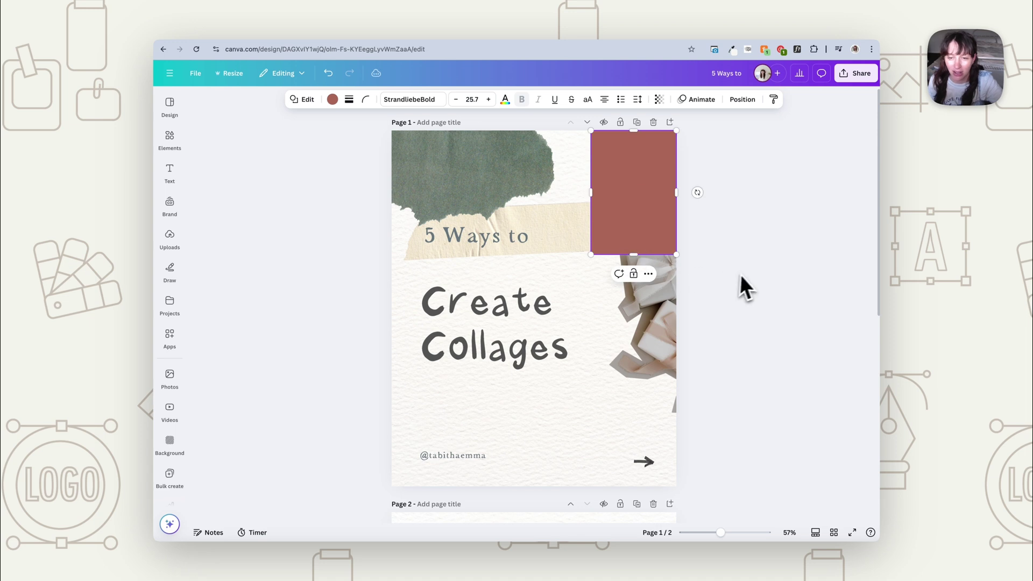
Copy the brown square together with the gift photo.
left_click(733, 231)
left_click(646, 179)
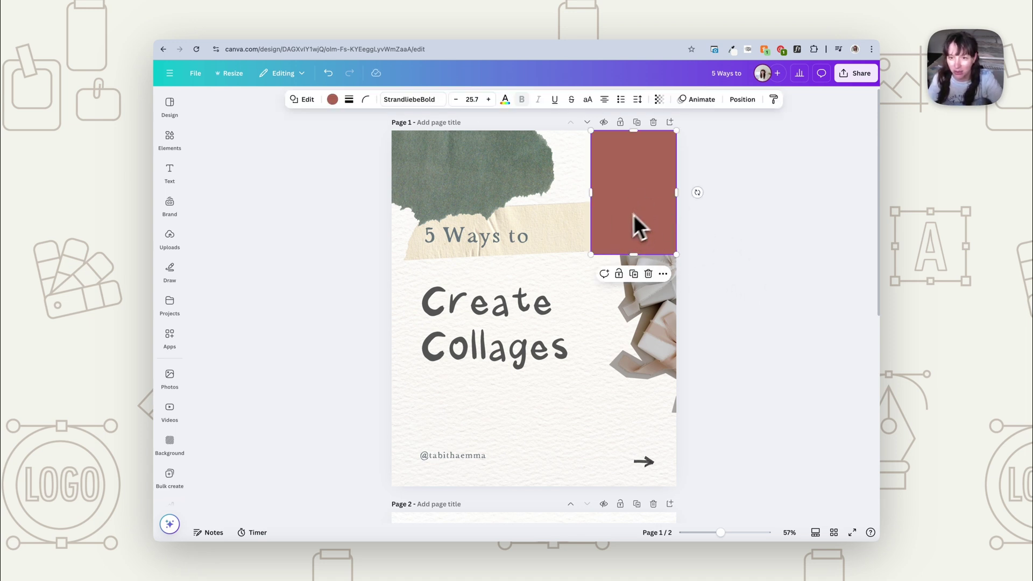
left_click(652, 340, "shift")
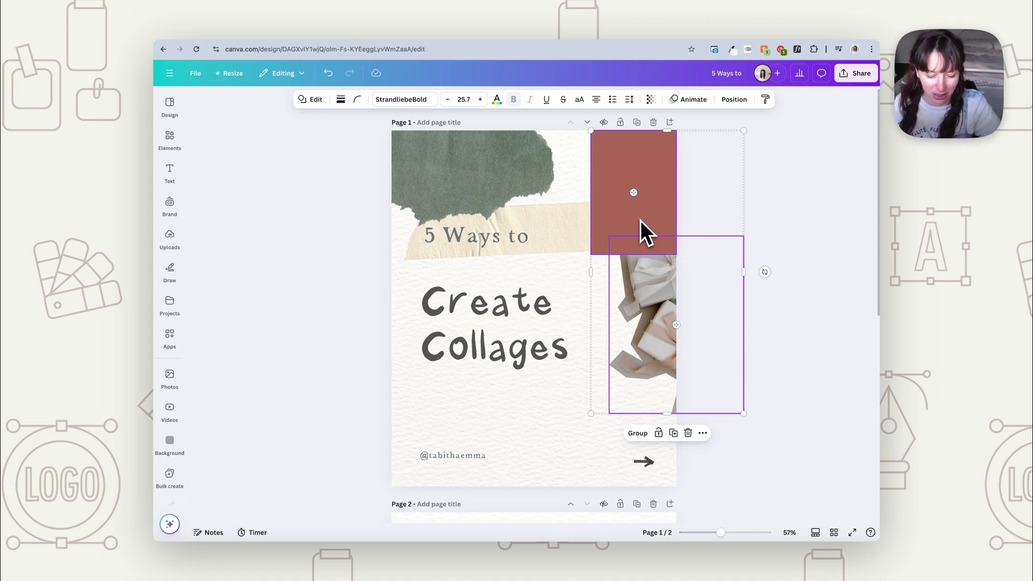
right_click(622, 241)
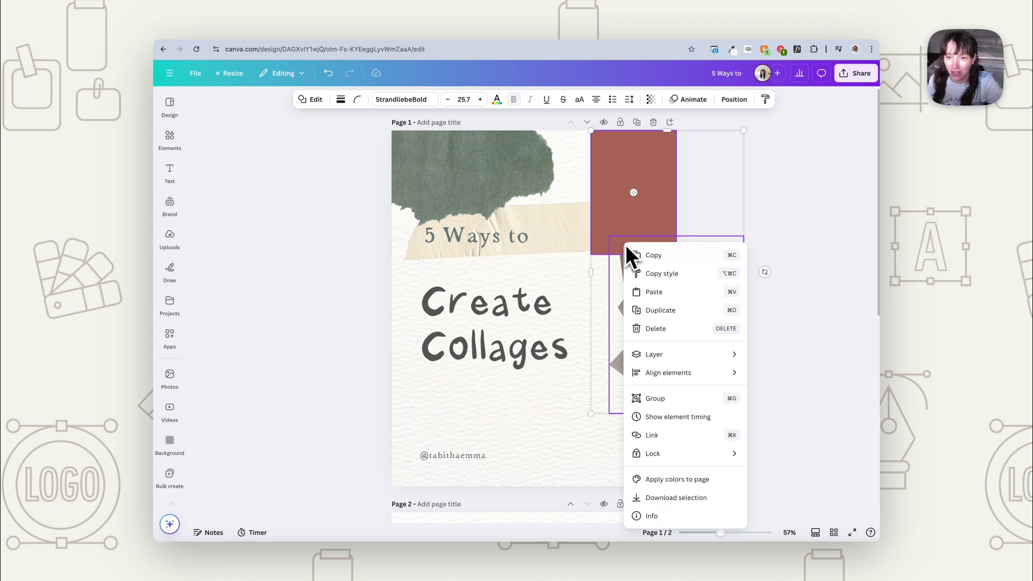
left_click(655, 259)
Paste the square and gift photo onto Page 2 and nudge them left past its edge.
scroll(764, 356, "down", 10)
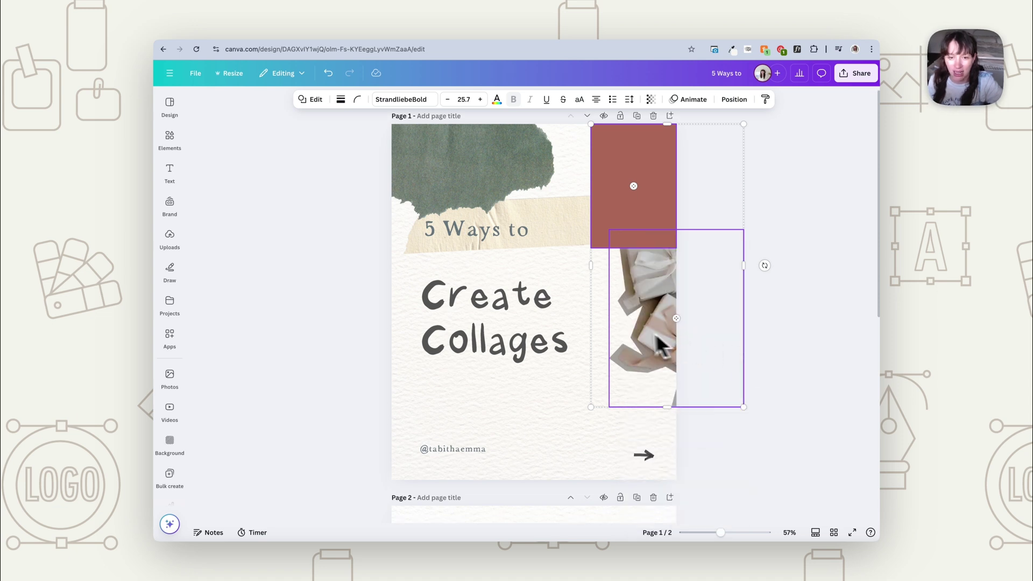
key("ctrl+v")
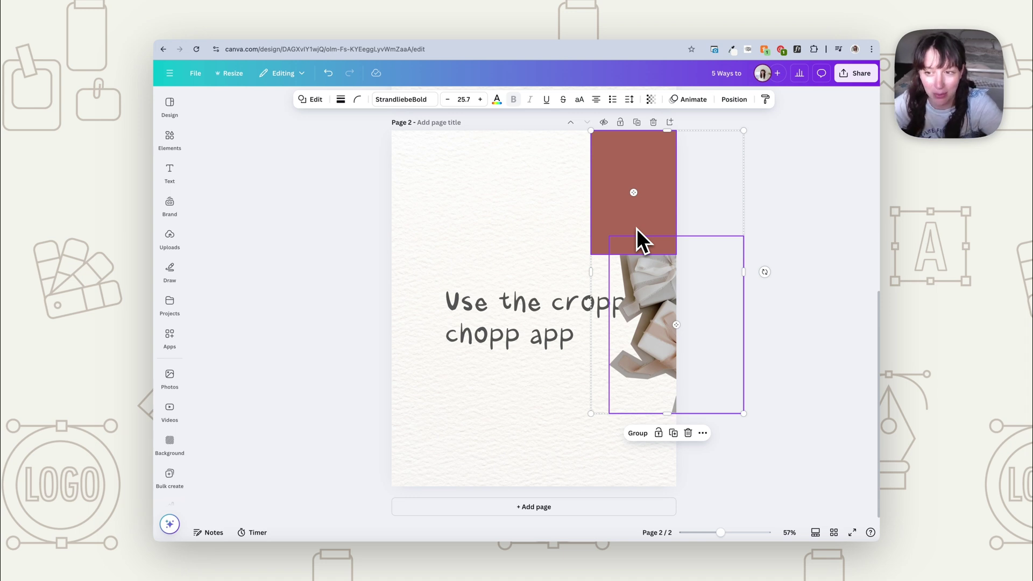
key("Left")
key("Left")
key("Left")
key("Left")
key("Left")
key("Left")
key("Left")
key("Left")
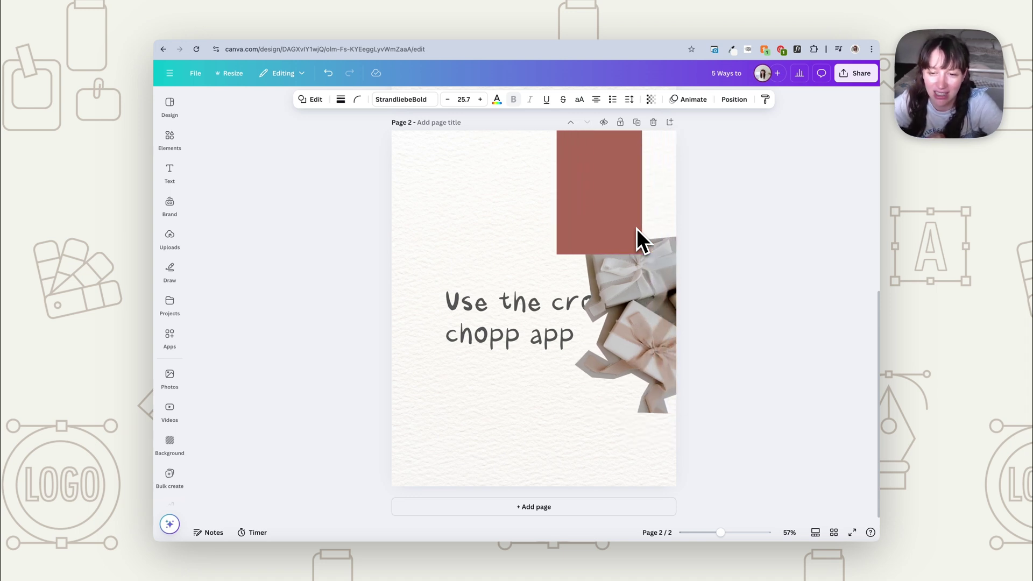
key("Left")
key("Left")
key("Left")
key("Left")
key("Left")
key("Left")
key("Left")
key("Left")
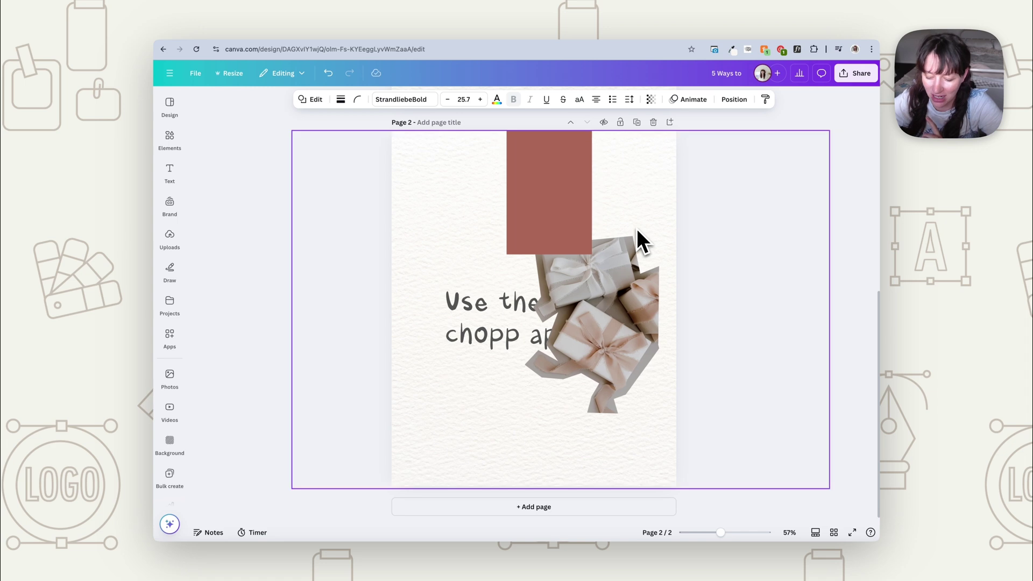
key("Left")
key("Left")
key("Left")
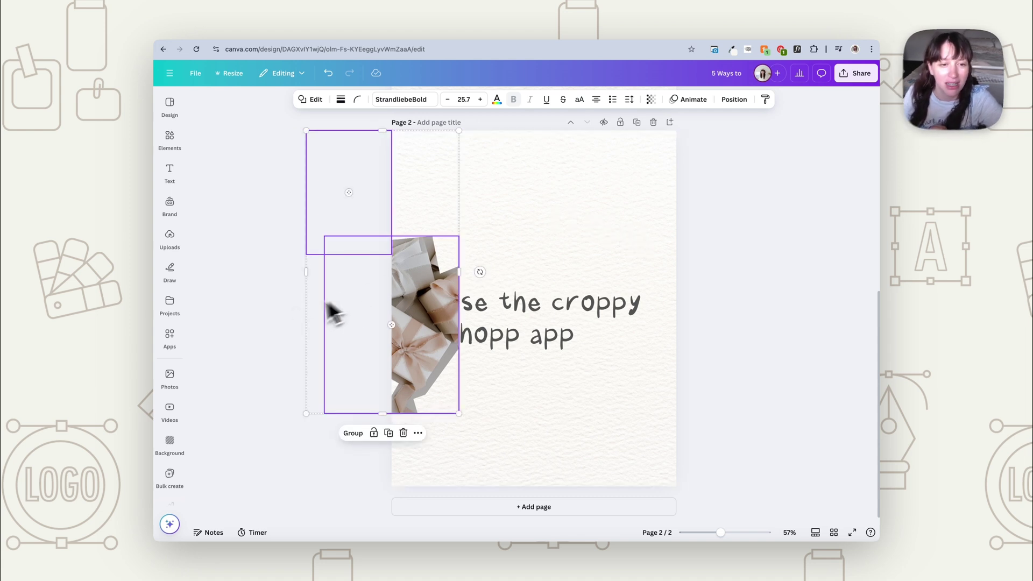
left_click(269, 314)
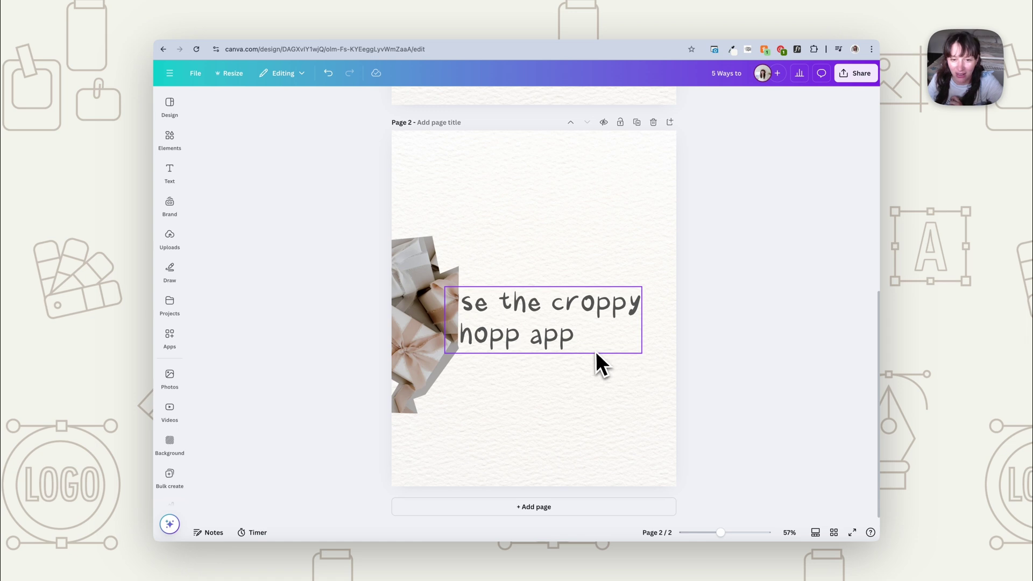
Narrow the 'Use the croppy chopp app' text box so it wraps onto three lines.
left_click(596, 314)
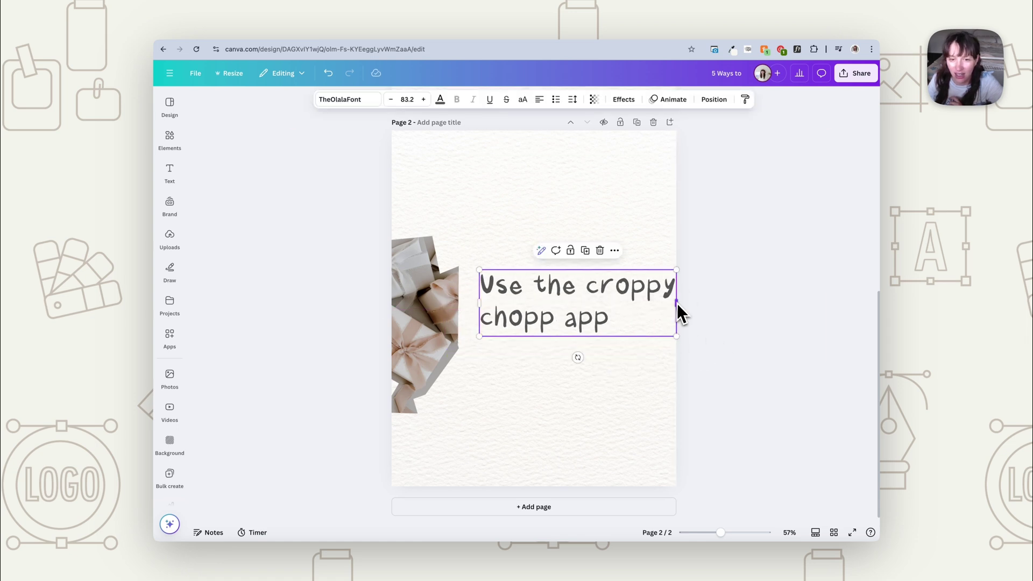
left_click_drag(677, 311, 645, 318)
left_click(727, 355)
left_click(512, 341)
left_click(700, 391)
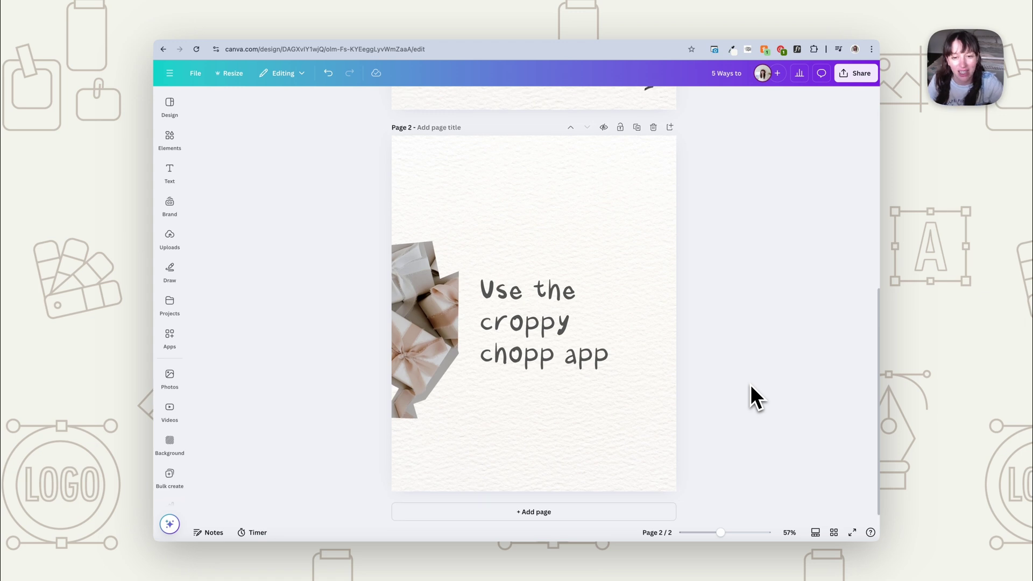
scroll(750, 384, "up", 7)
Delete the brown square from Page 1, then in grid view drag Page 2 ahead of Page 1.
left_click(618, 196)
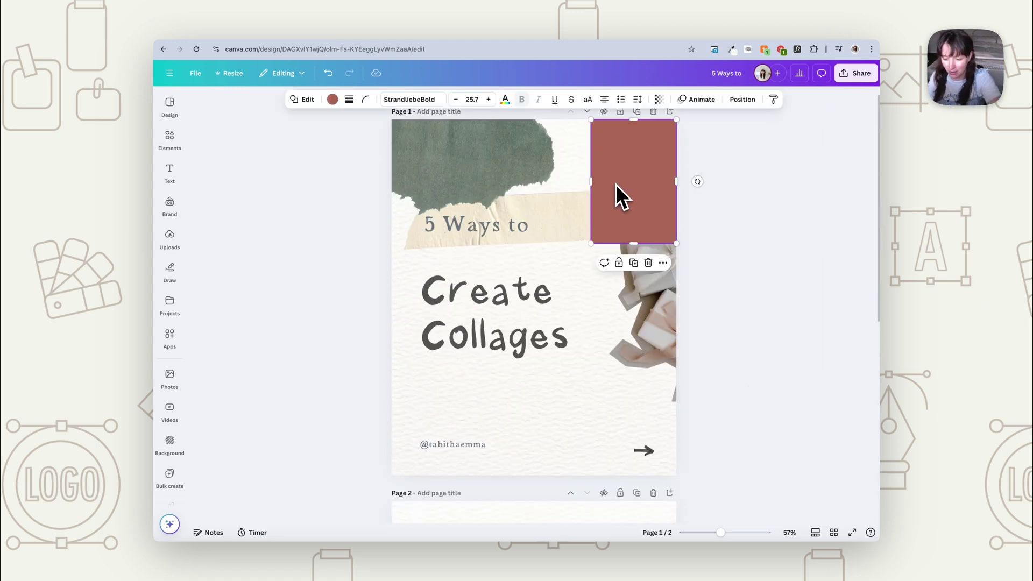
key("Delete")
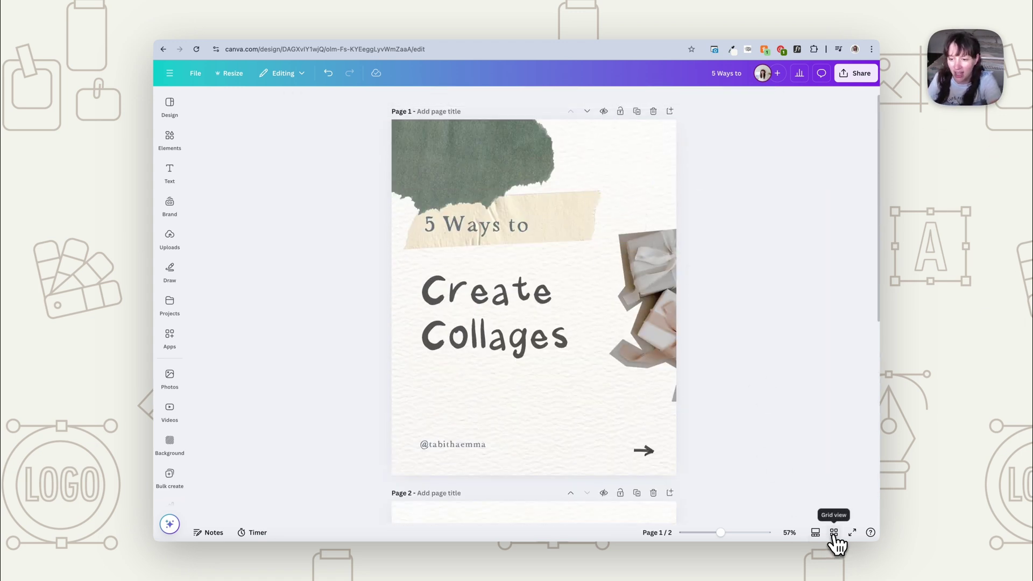
left_click(834, 532)
left_click_drag(332, 209, 387, 267)
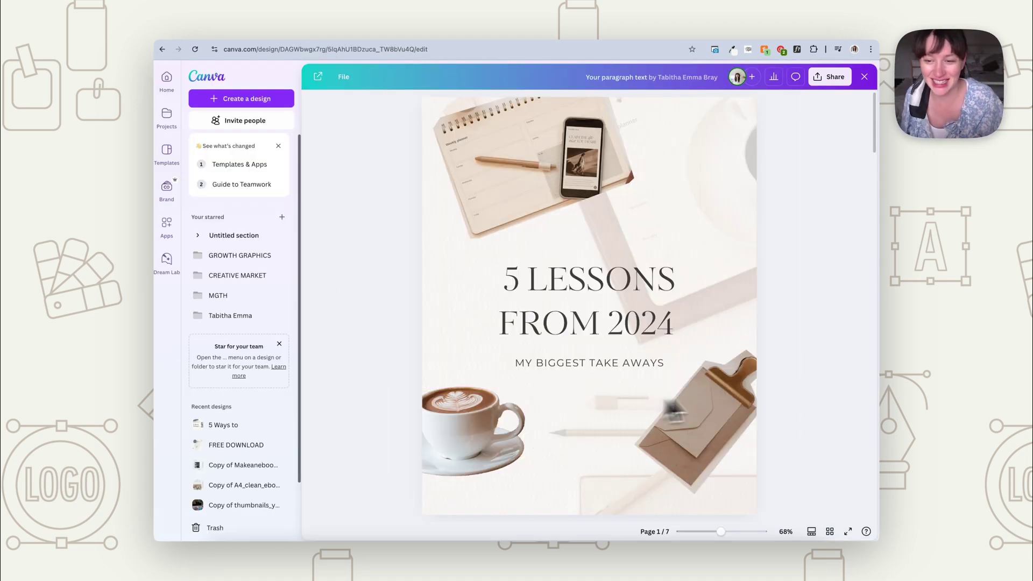
scroll(806, 426, "down", 5)
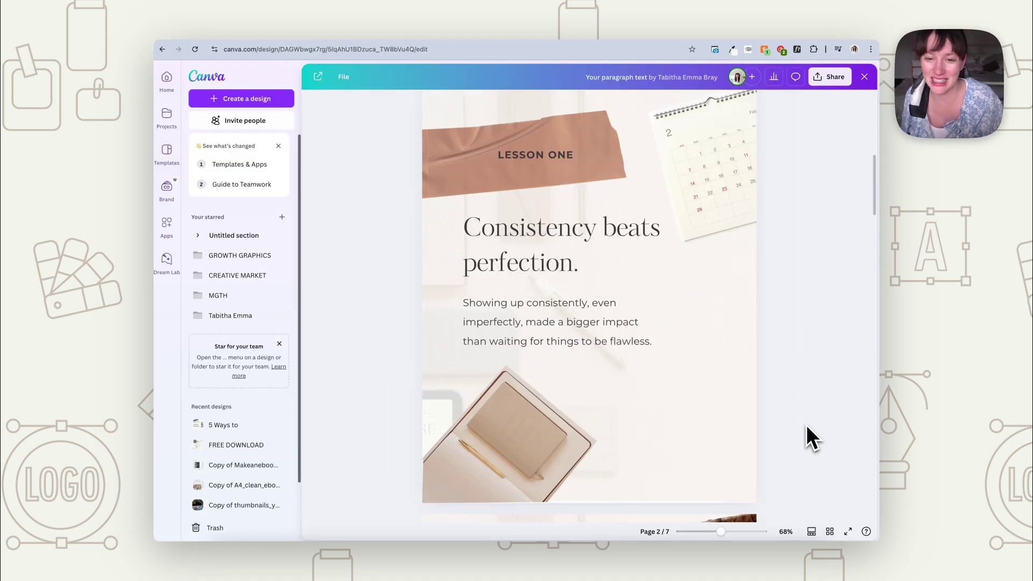
scroll(806, 425, "down", 15)
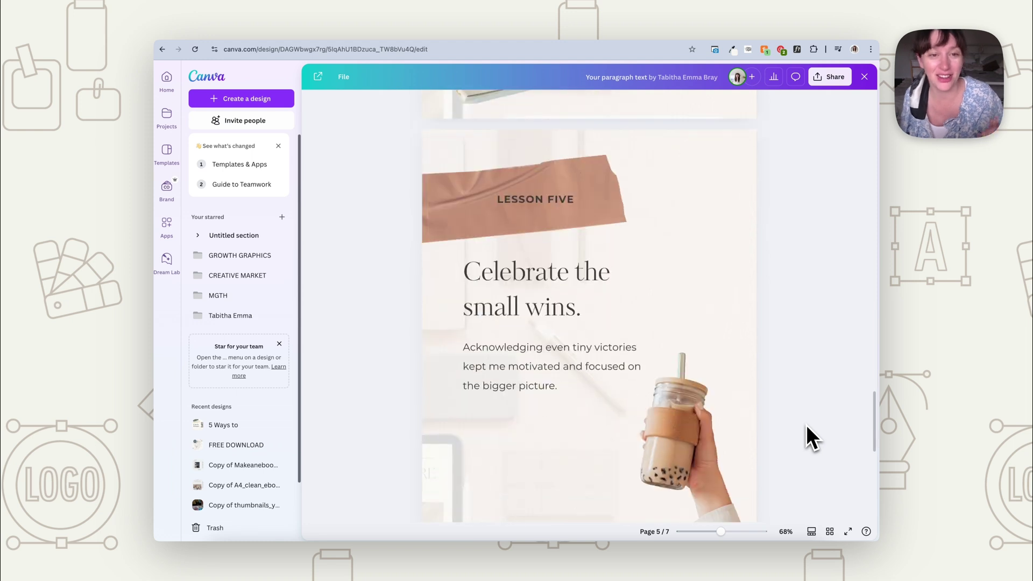
scroll(805, 424, "down", 5)
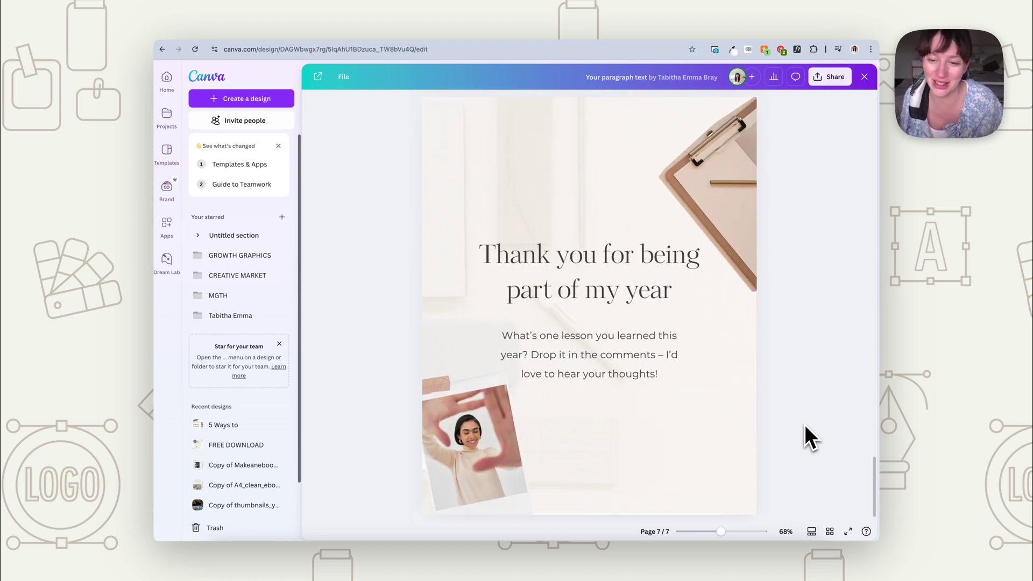
scroll(805, 424, "up", 12)
scroll(805, 424, "up", 15)
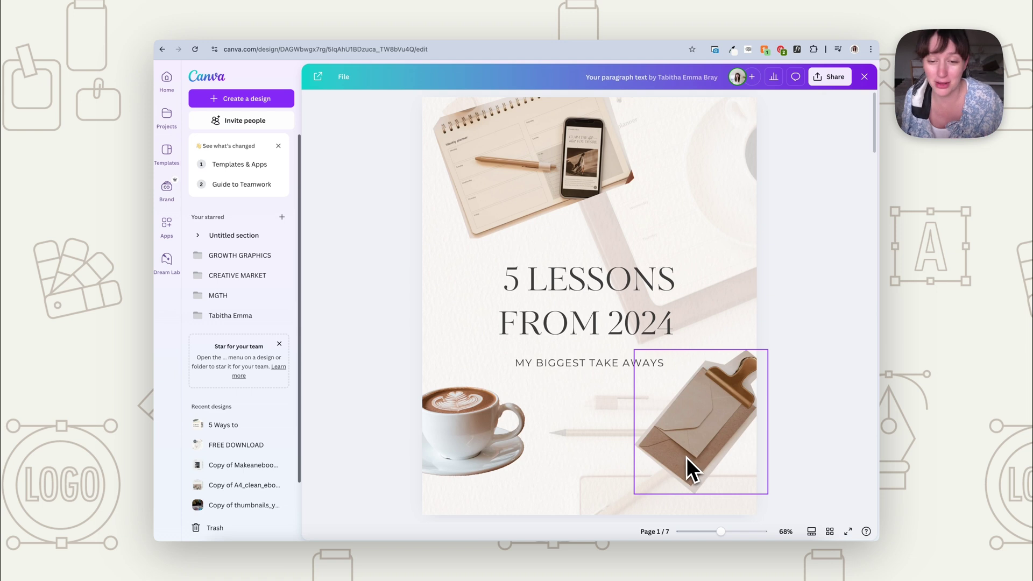
scroll(624, 242, "down", 8)
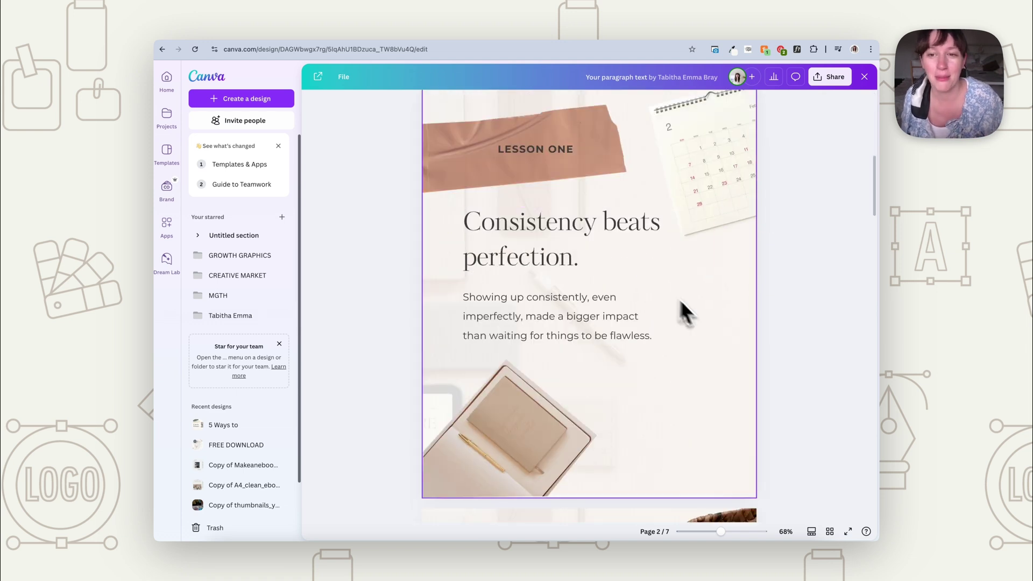